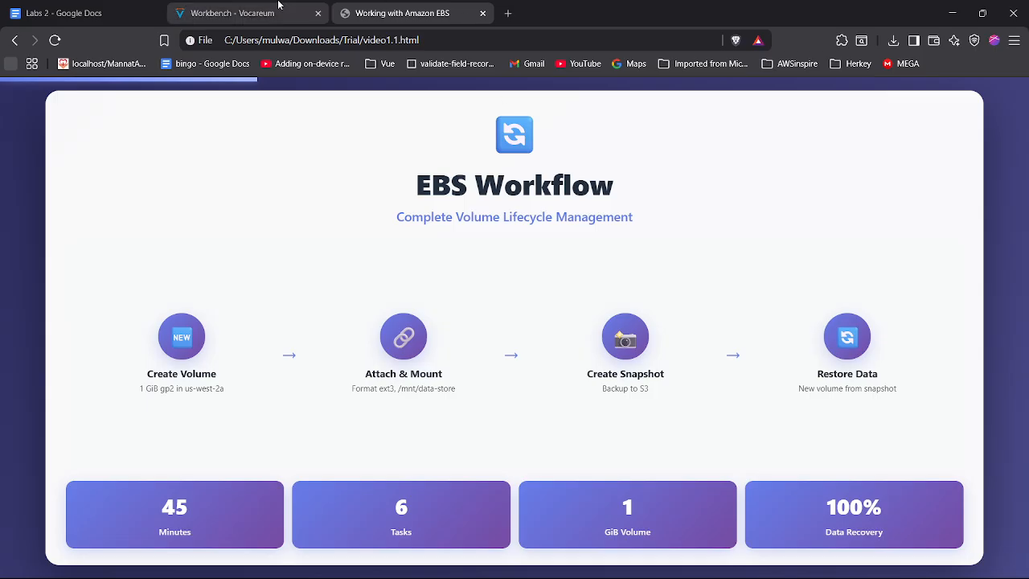
Step: Switch to the Vocareum lab workbench and open the AWS Management Console from it
click(241, 13)
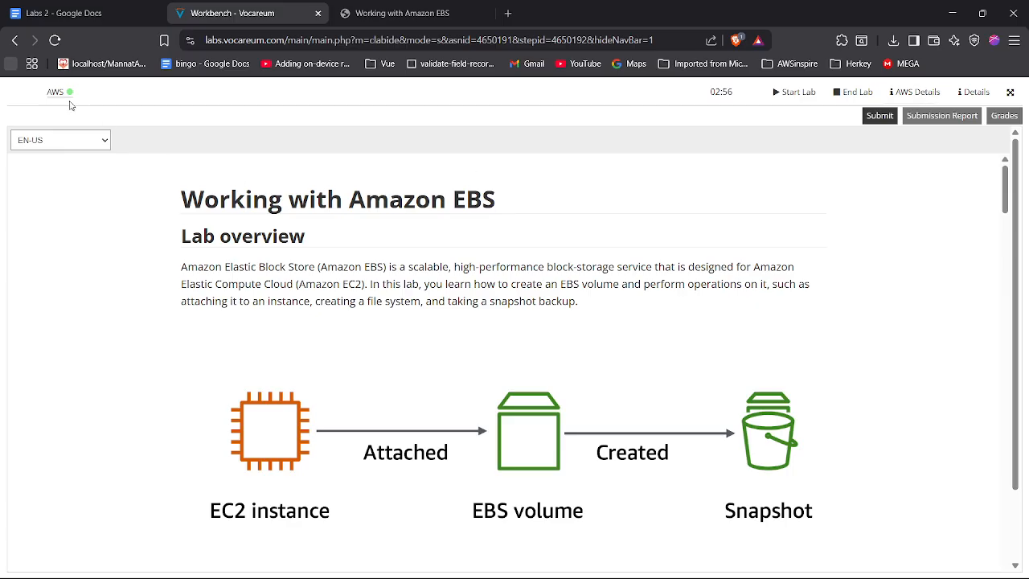
click(65, 92)
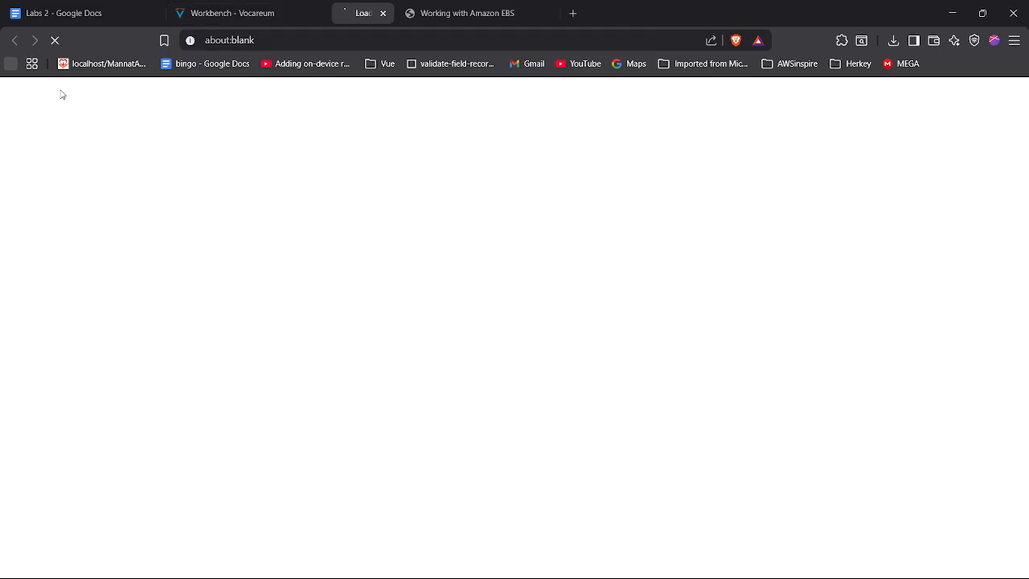
click(274, 228)
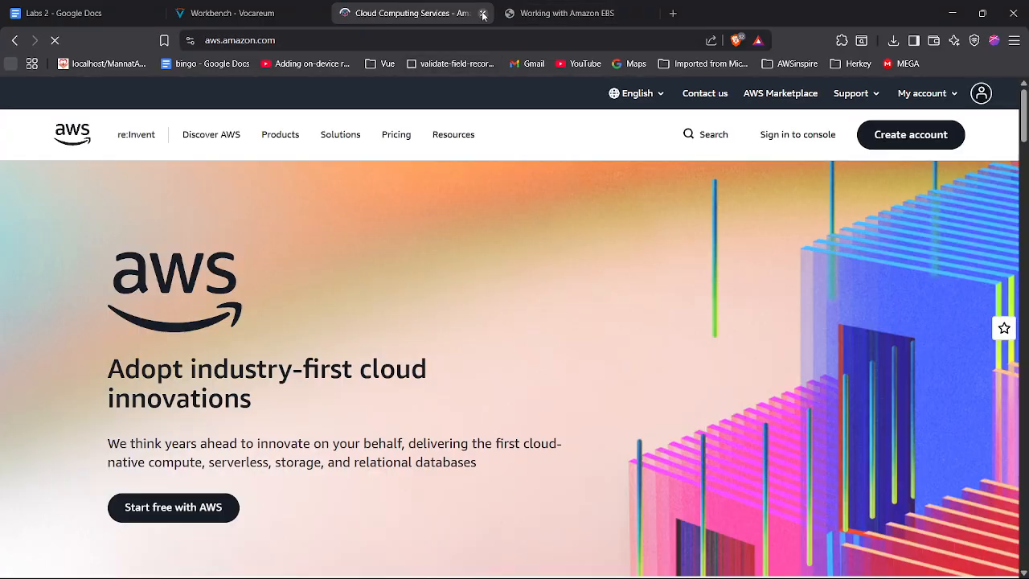
click(482, 13)
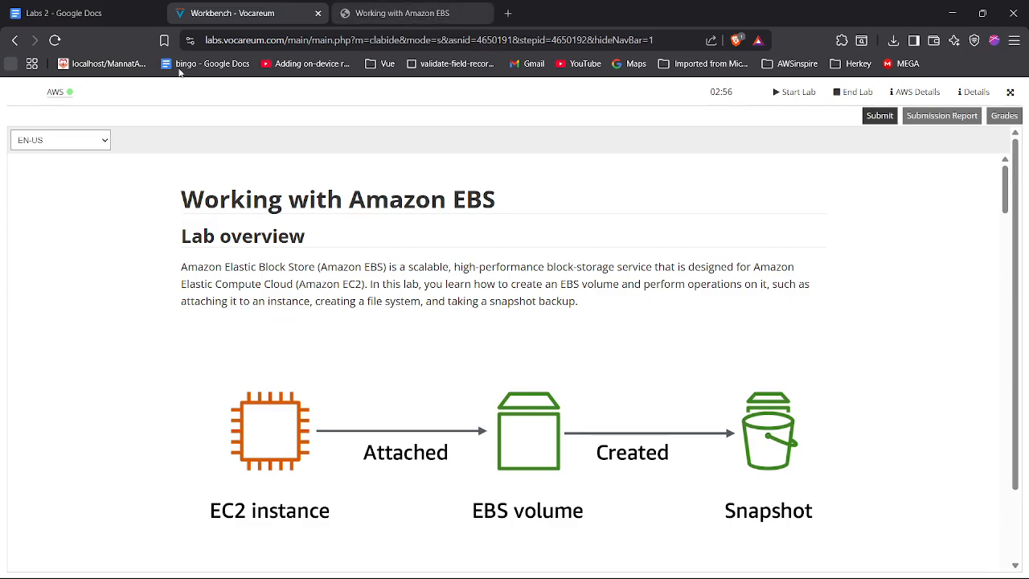
click(55, 92)
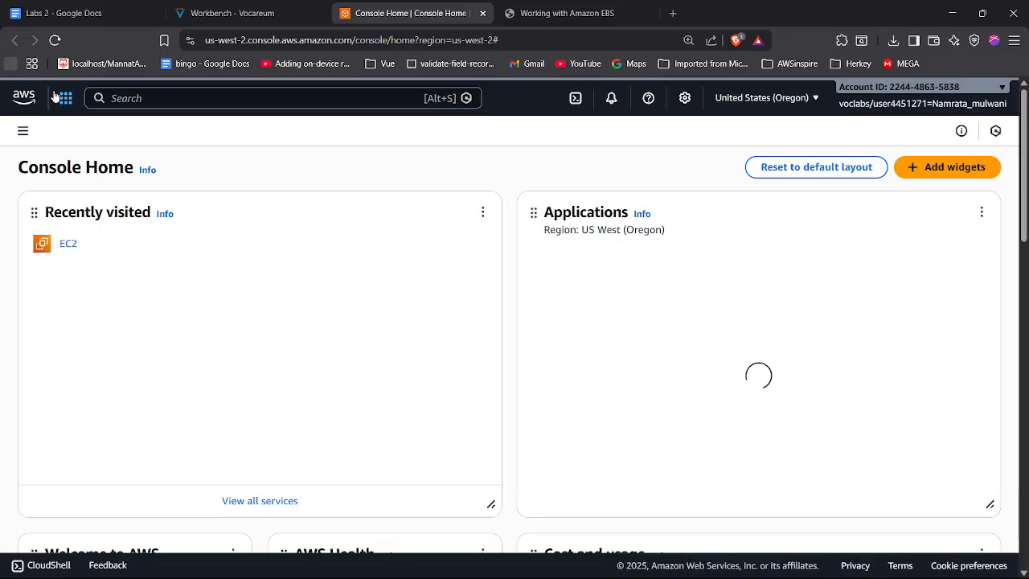
Step: Open the running EC2 instances, select the Lab instance and check its Availability Zone
click(68, 244)
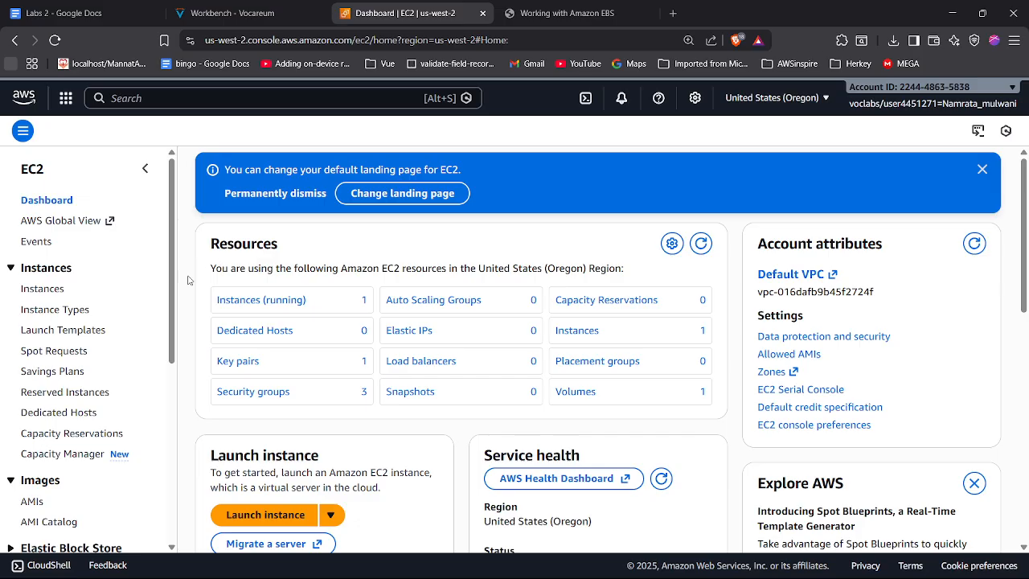
click(246, 299)
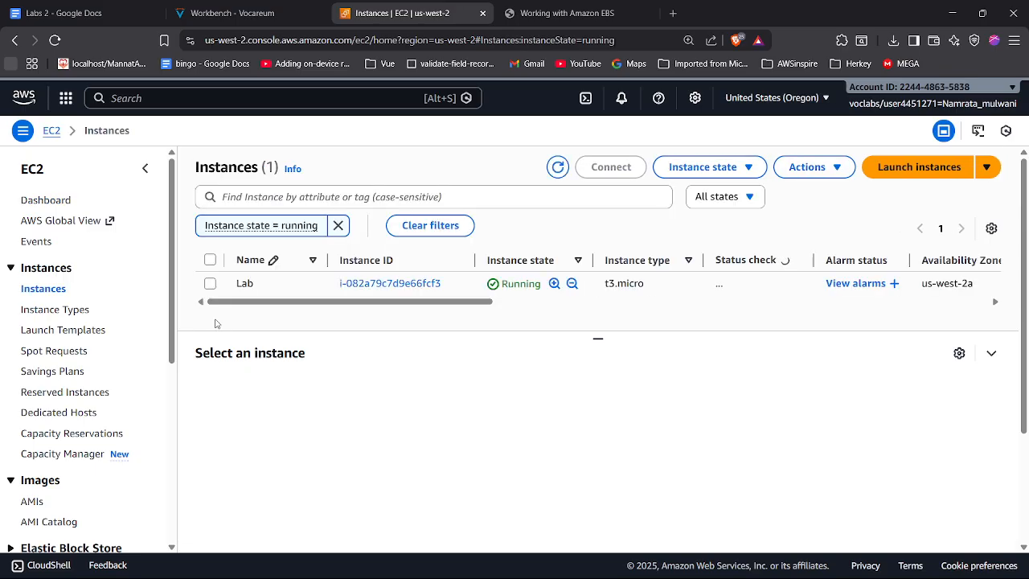
click(210, 283)
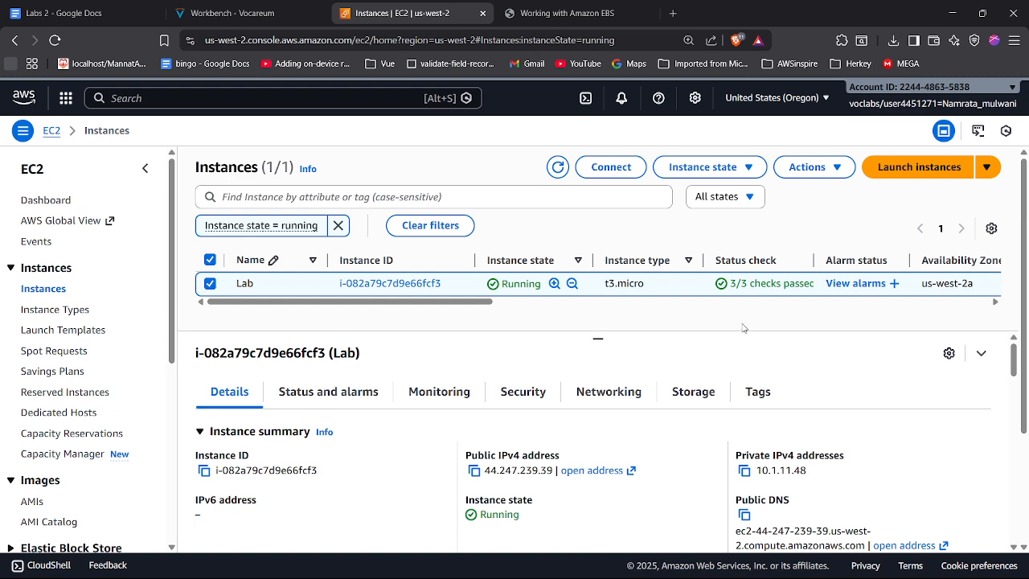
drag(927, 287, 974, 287)
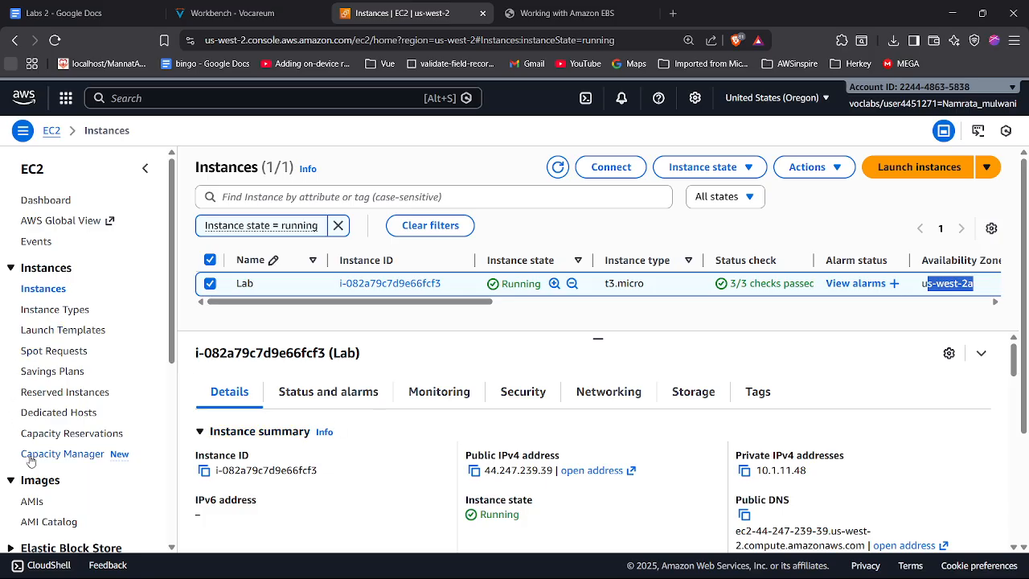
Step: Start creating a volume in the Elastic Block Store section and set its type to General Purpose SSD (gp2)
scroll(24, 454, down, 2)
click(31, 430)
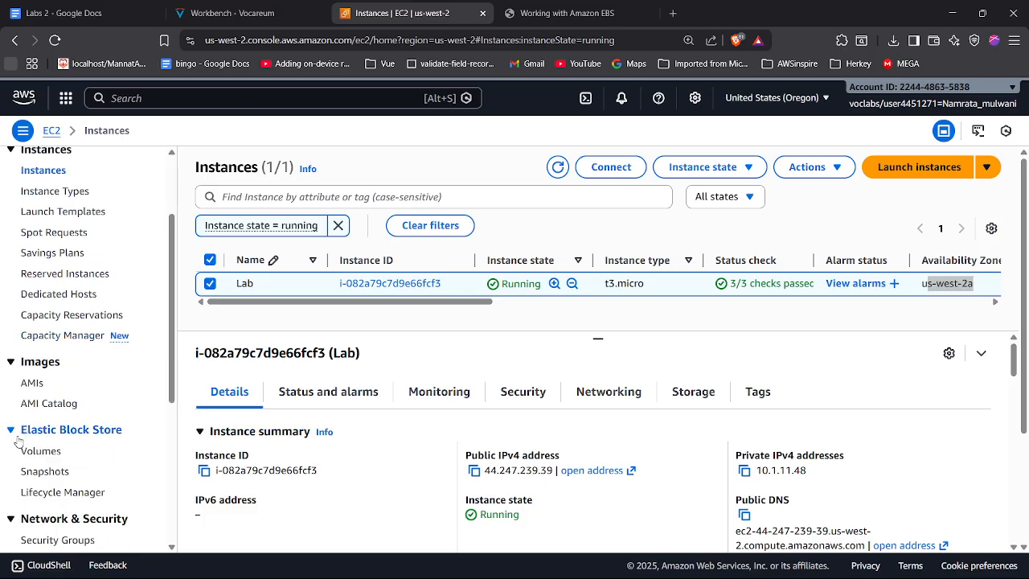
click(36, 451)
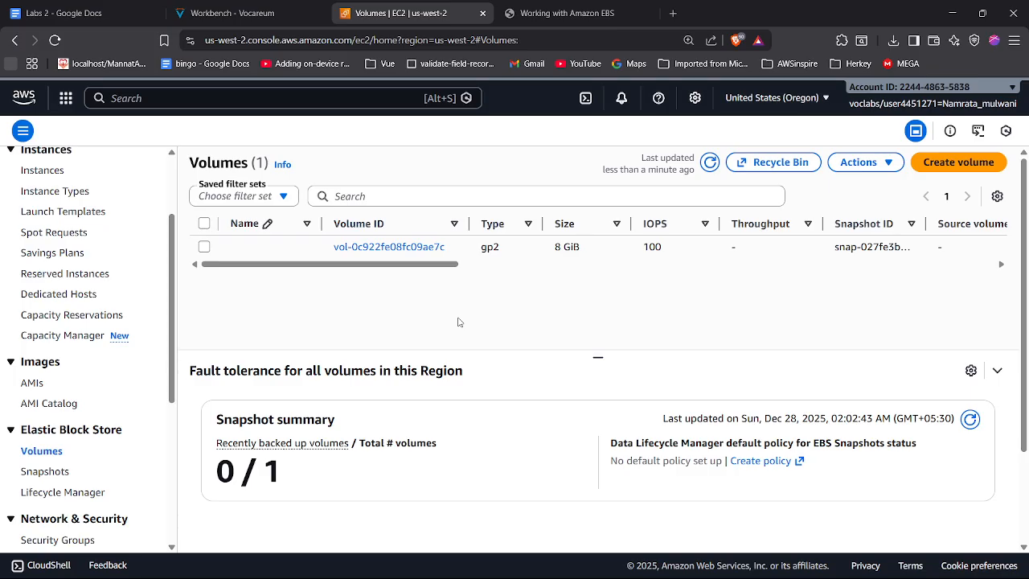
click(934, 164)
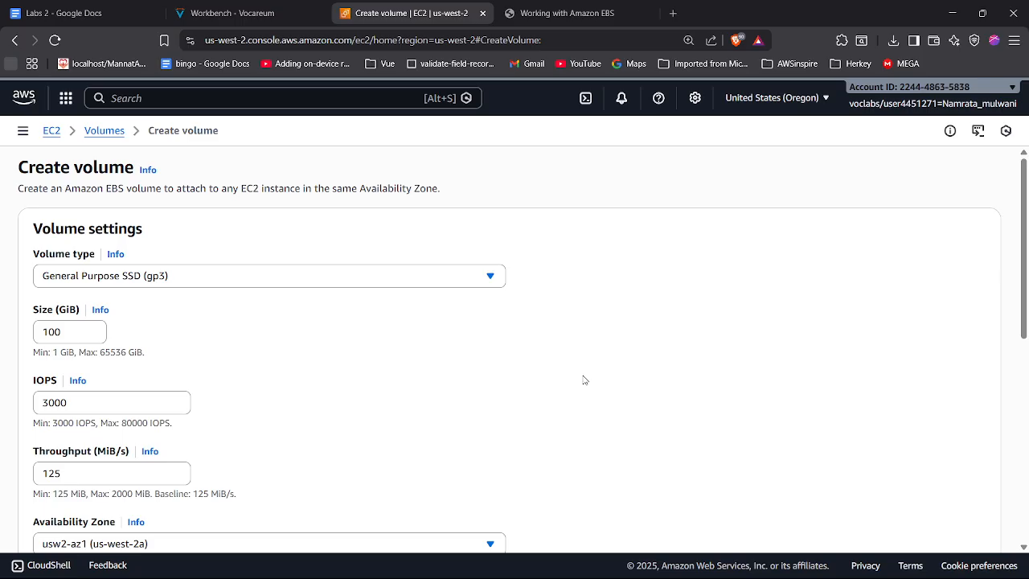
click(349, 277)
click(221, 331)
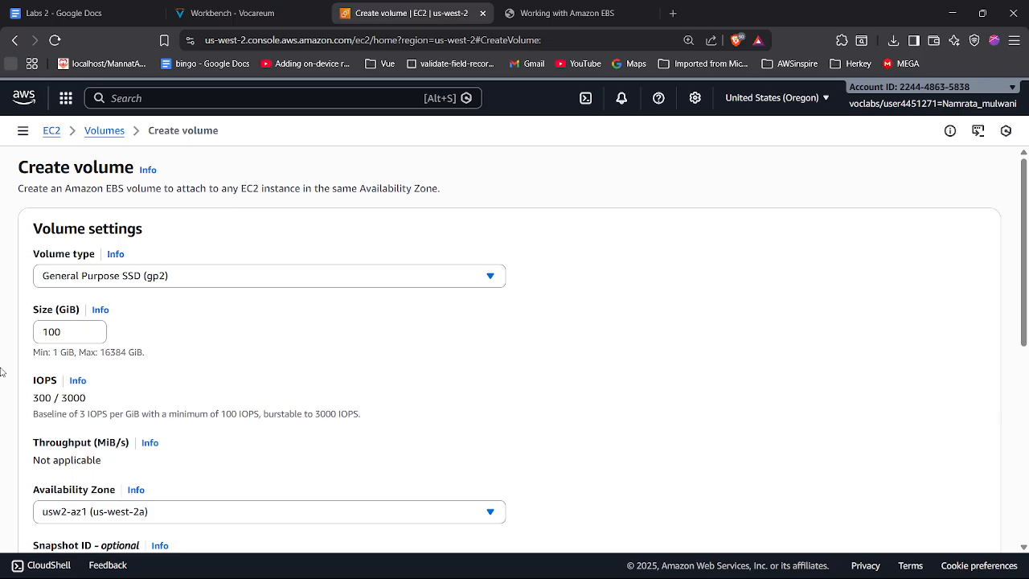
Step: Set the new volume's size to 1 GiB and review the available volume types, choosing General Purpose SSD (gp2)
click(67, 340)
drag(62, 331, 45, 331)
key(BackSpace)
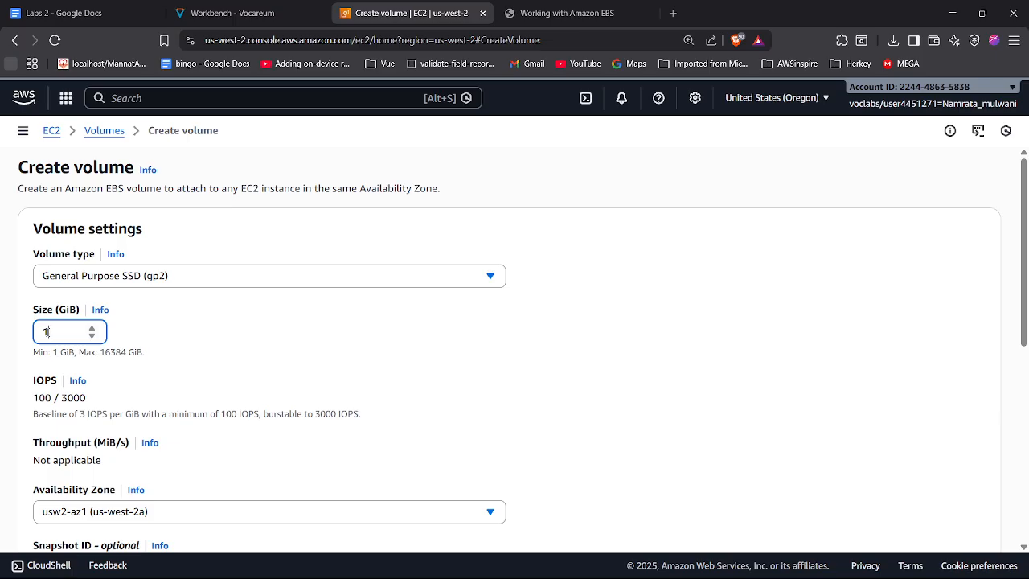
click(171, 277)
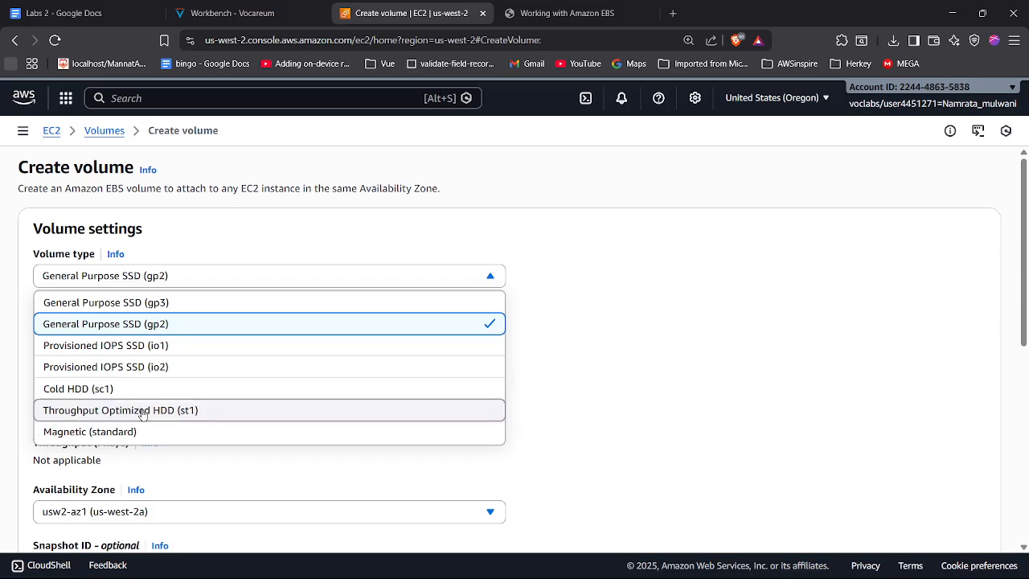
click(220, 325)
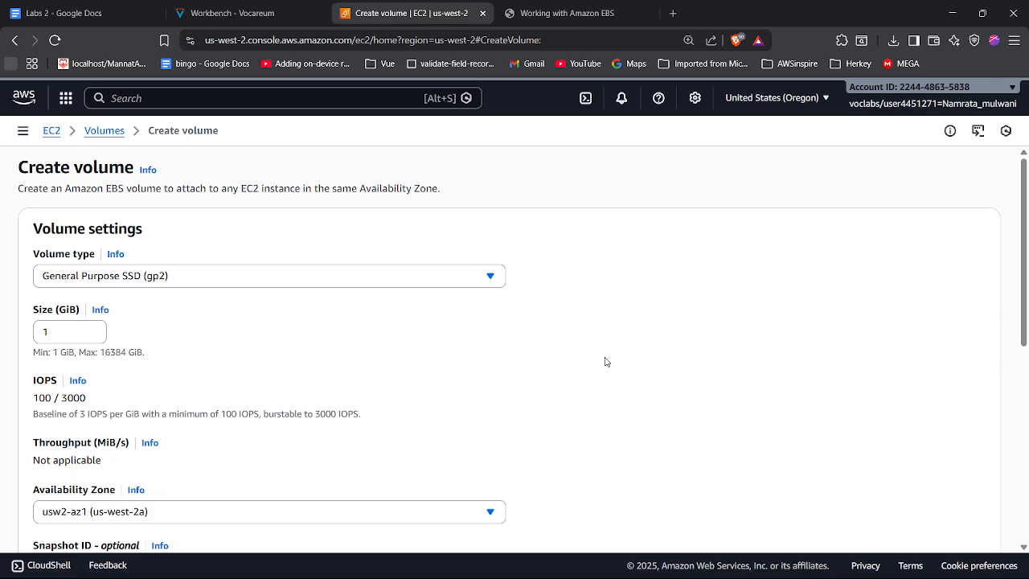
Step: Add a tag with key Name and value MyVolume, and create the volume
scroll(606, 362, down, 1)
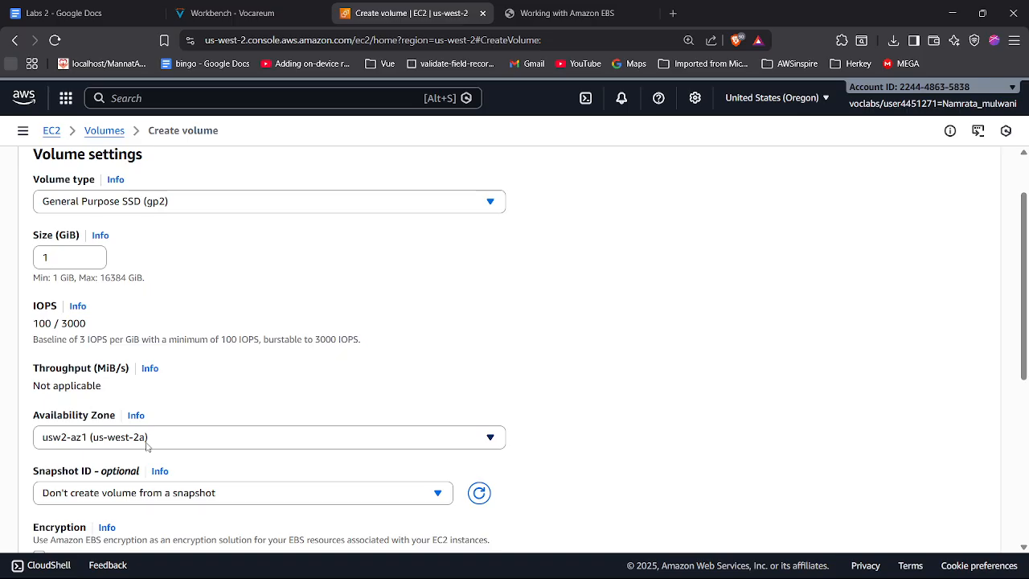
scroll(147, 447, down, 4)
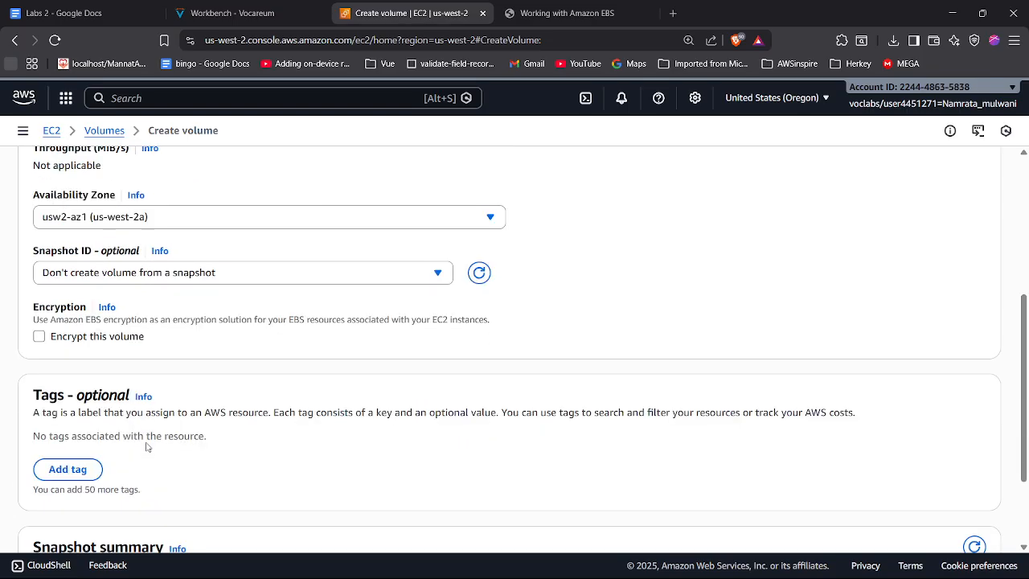
click(100, 394)
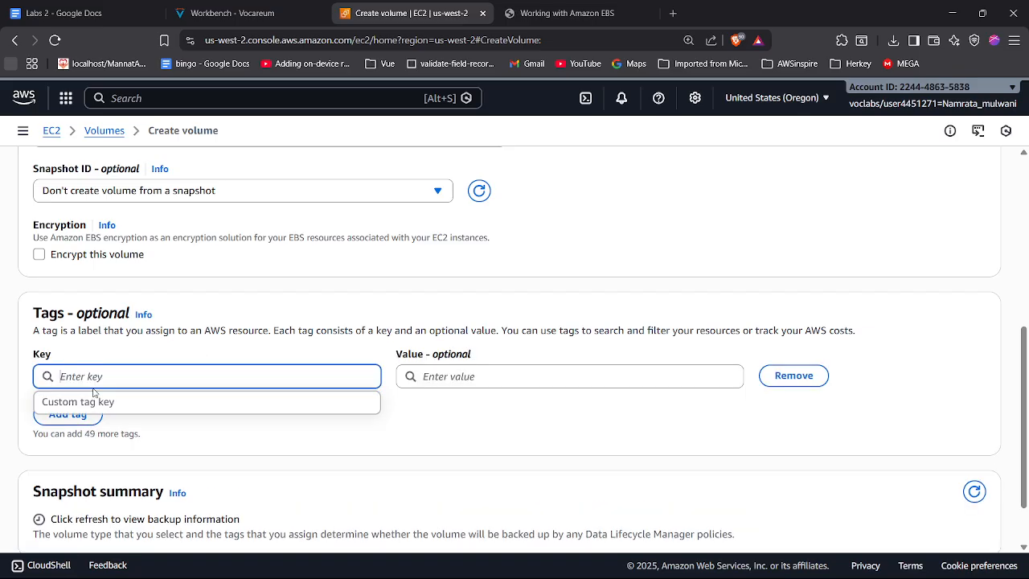
text(Name)
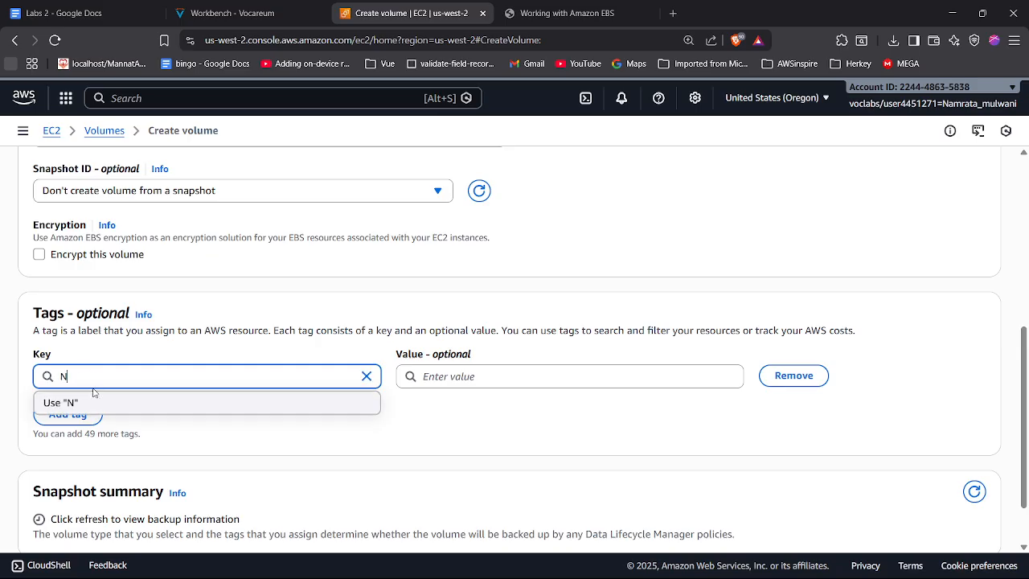
click(475, 376)
text(MyV)
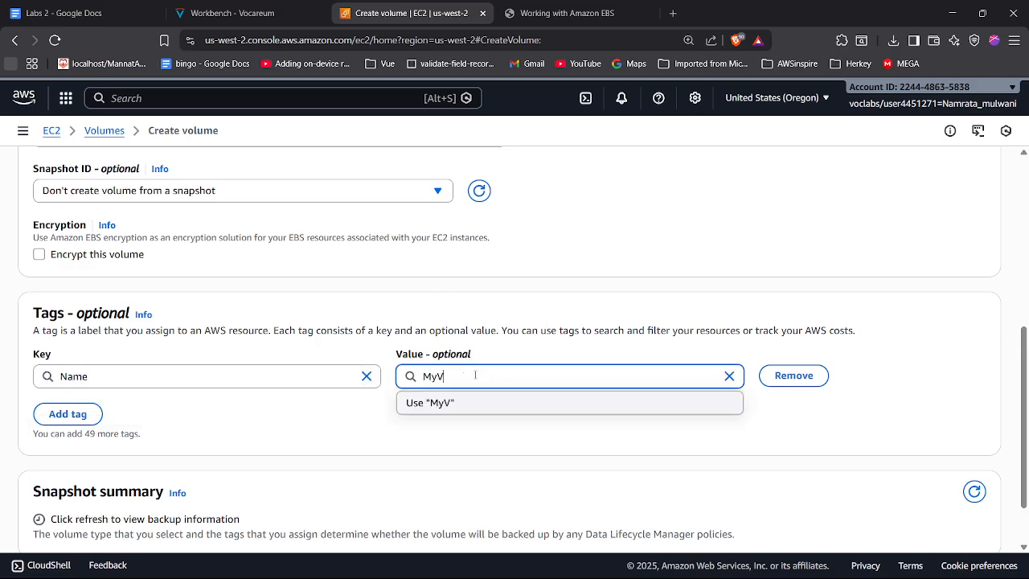
text(olume)
click(845, 432)
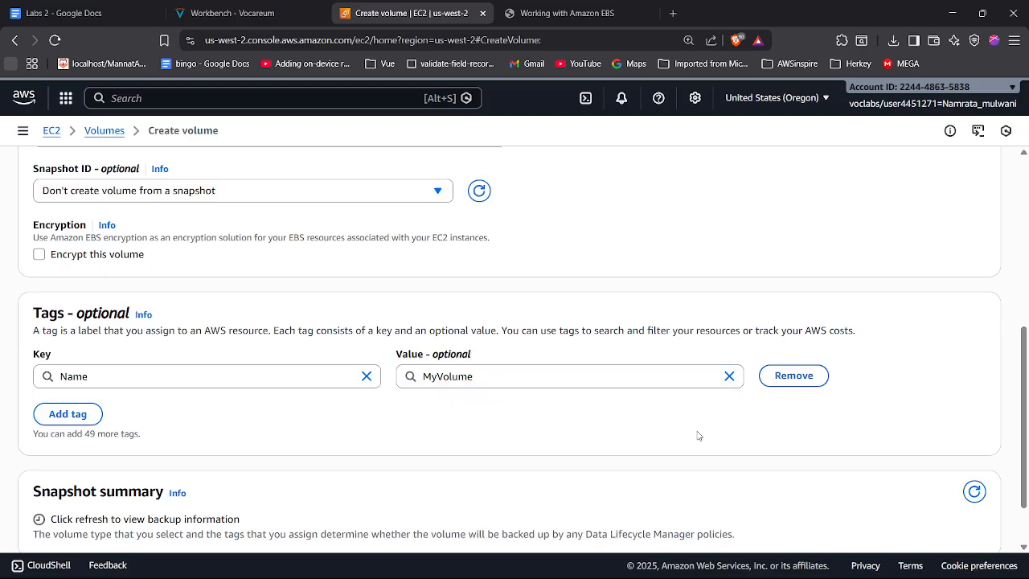
scroll(698, 435, down, 2)
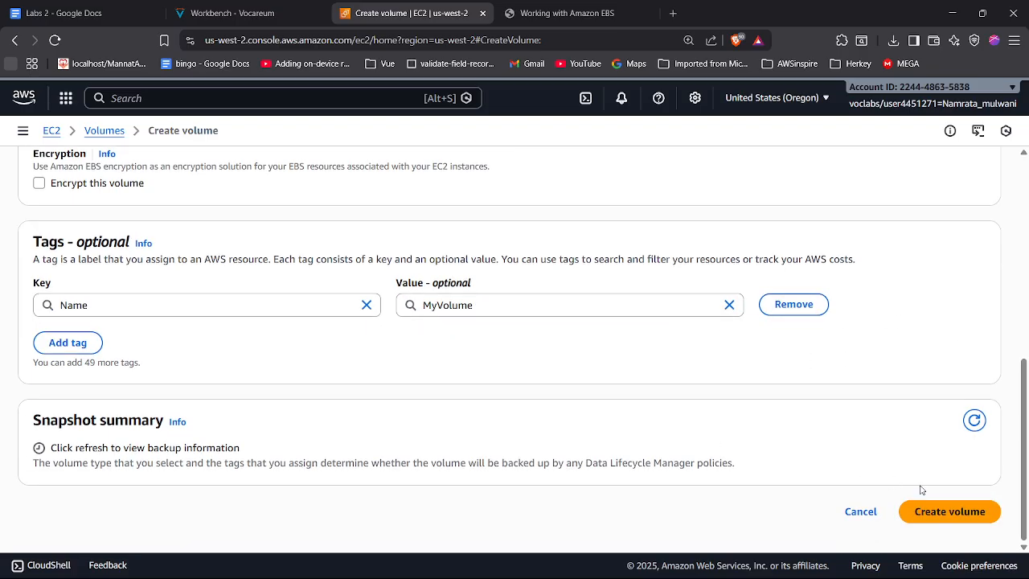
click(950, 512)
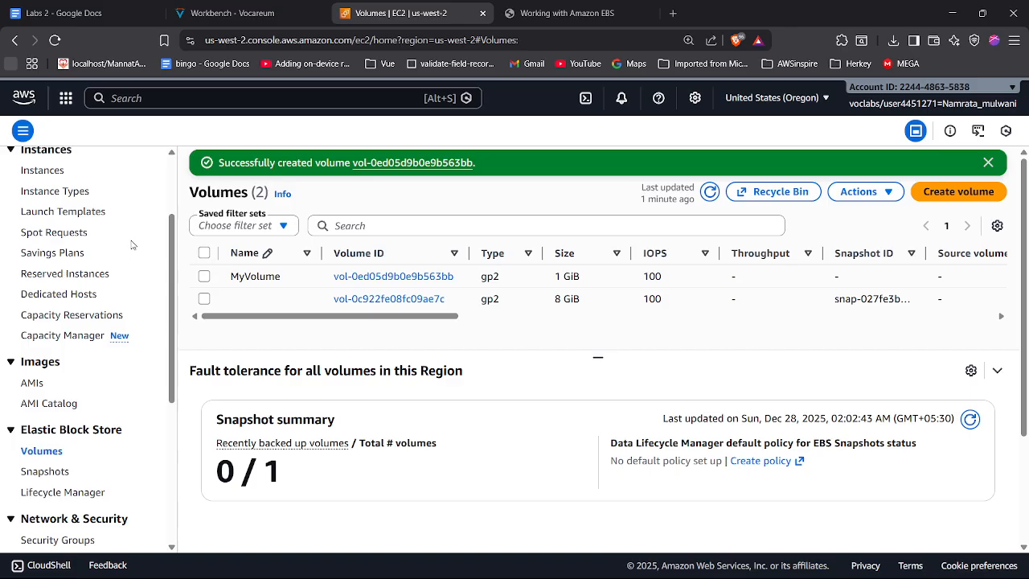
Step: Check which actions are available for MyVolume and refresh the volumes list
click(205, 275)
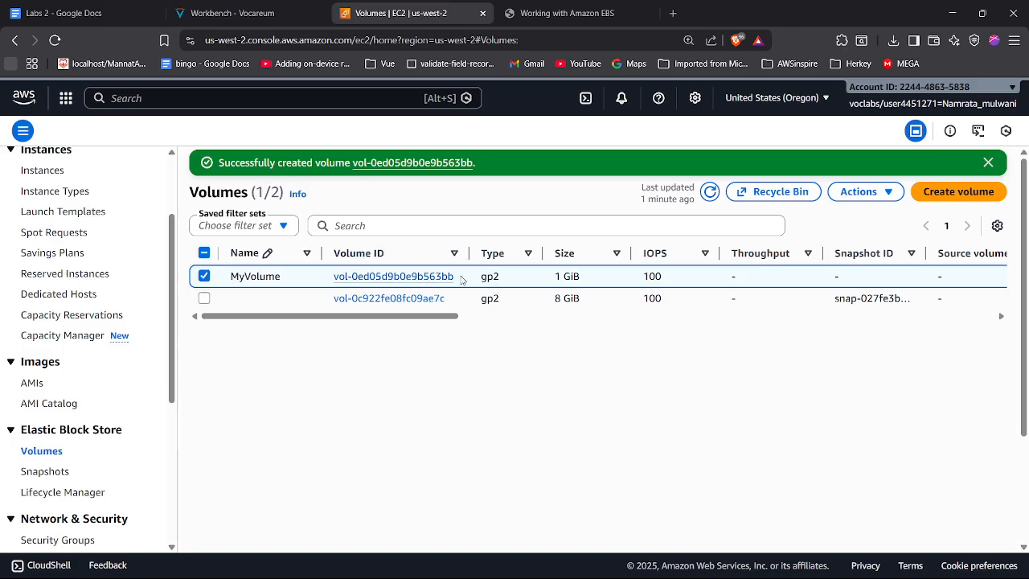
click(859, 193)
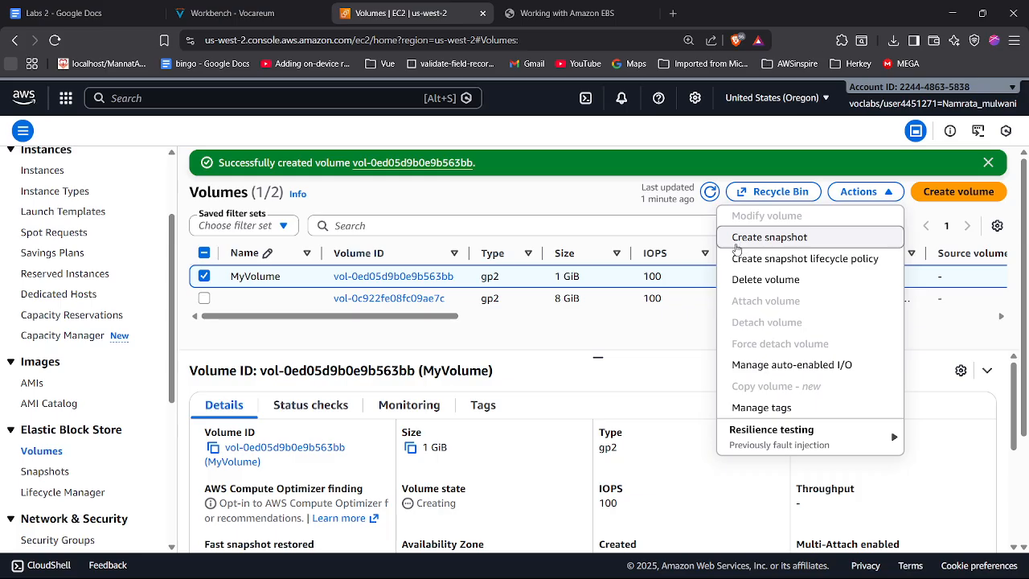
click(655, 328)
scroll(805, 288, right, 5)
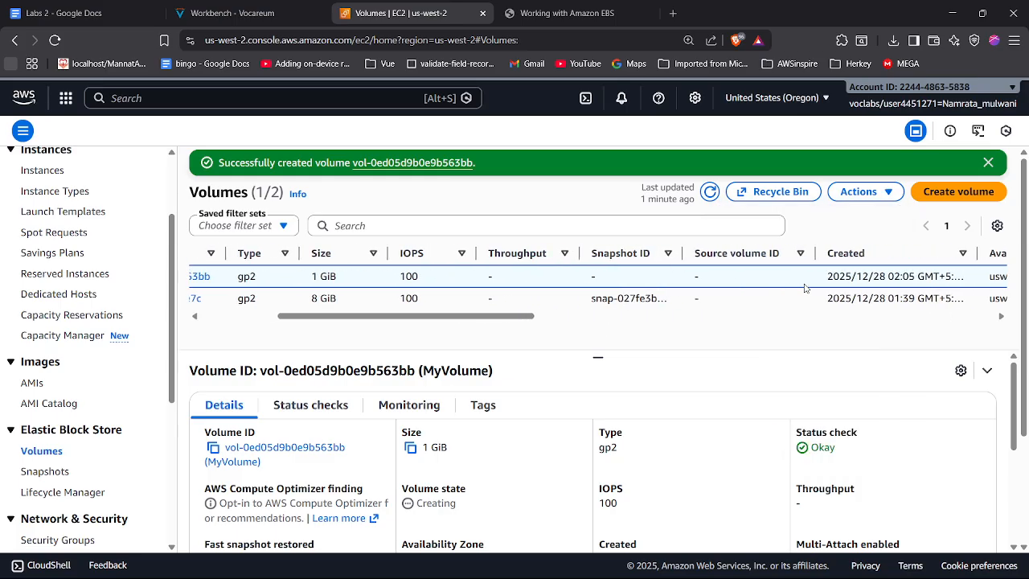
click(708, 191)
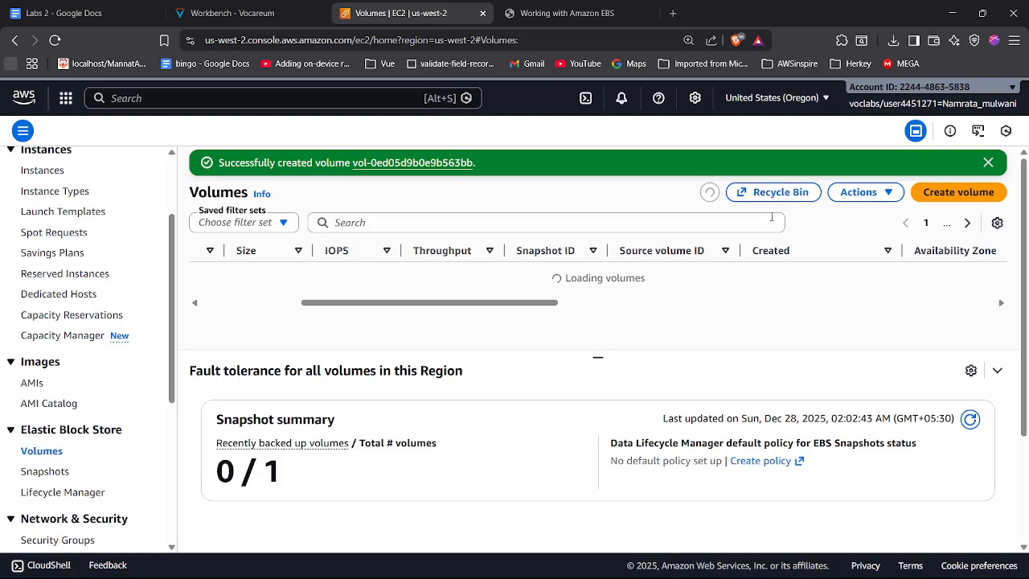
scroll(747, 258, left, 5)
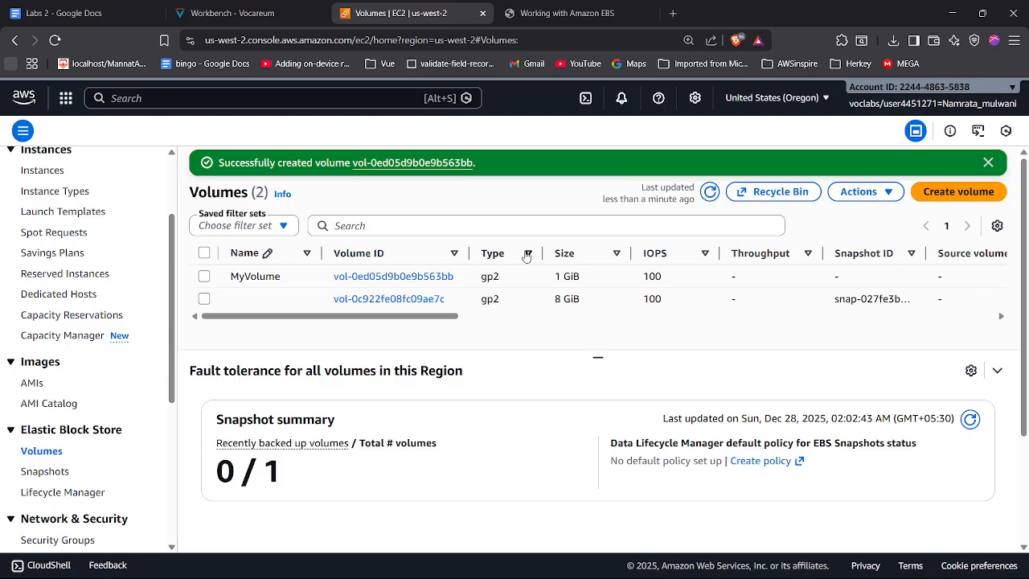
Step: Open the attach form for MyVolume and choose the Lab instance with device name /dev/sdb
click(441, 275)
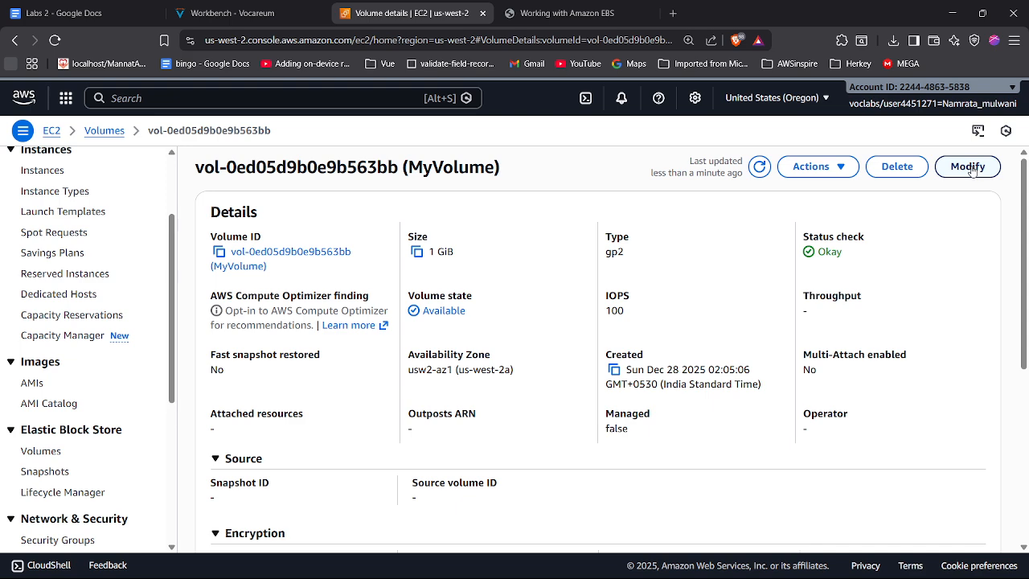
click(838, 173)
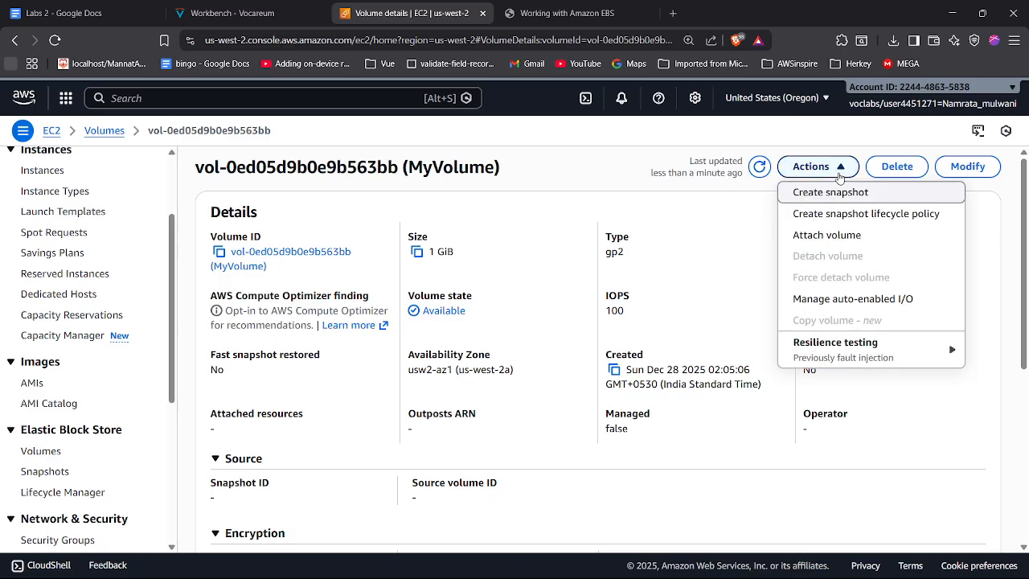
click(810, 235)
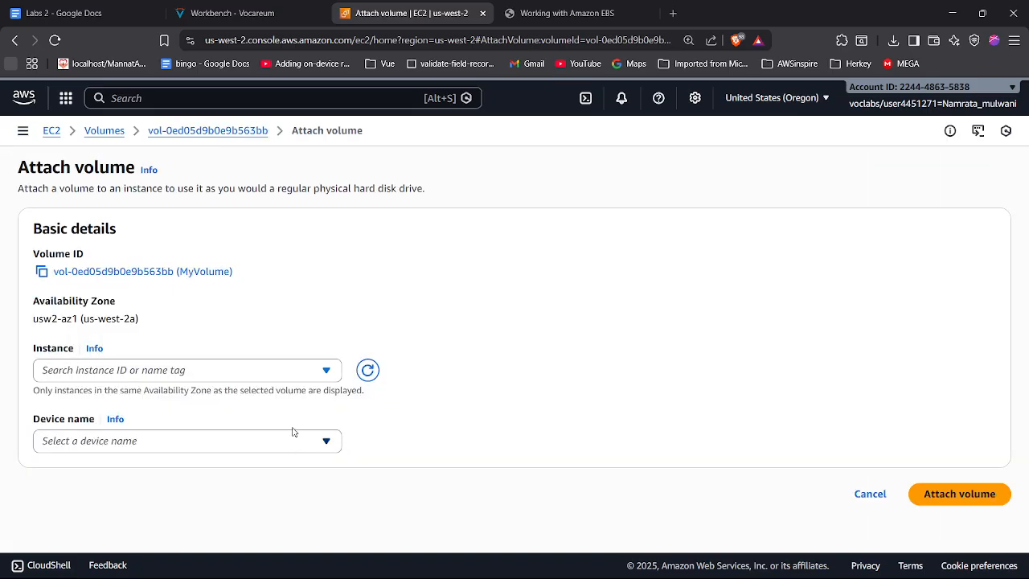
click(305, 374)
click(227, 426)
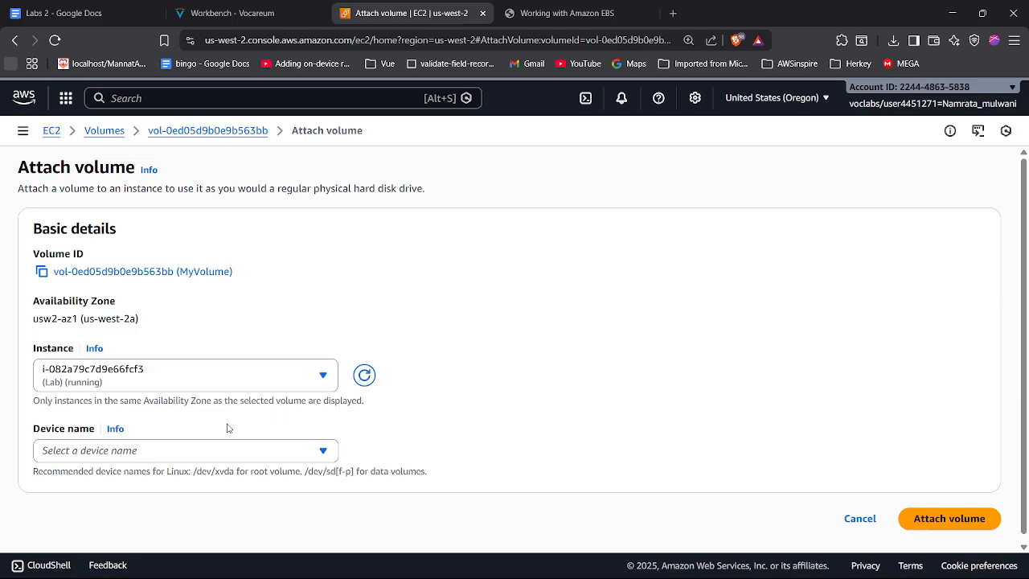
click(191, 455)
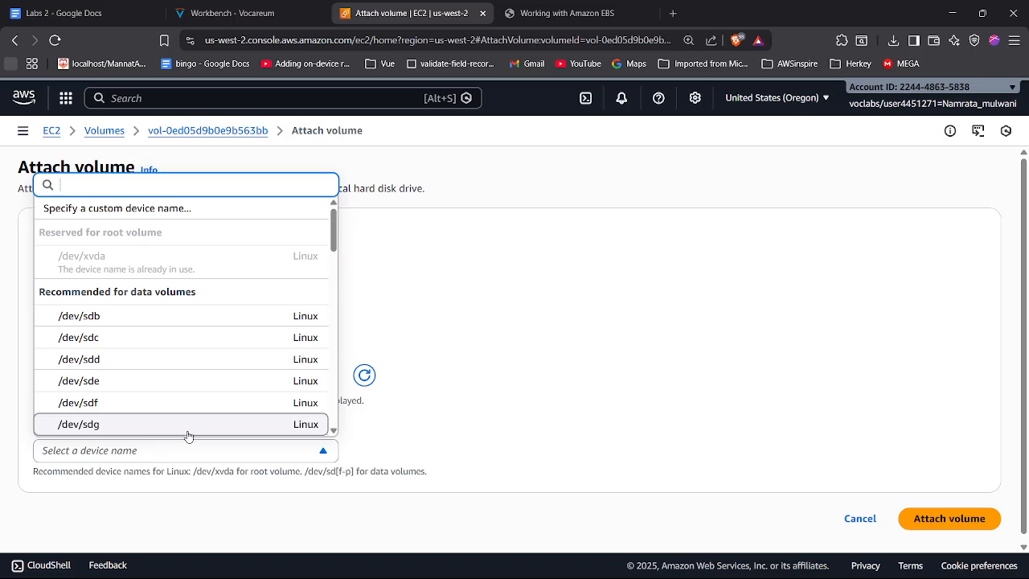
click(132, 321)
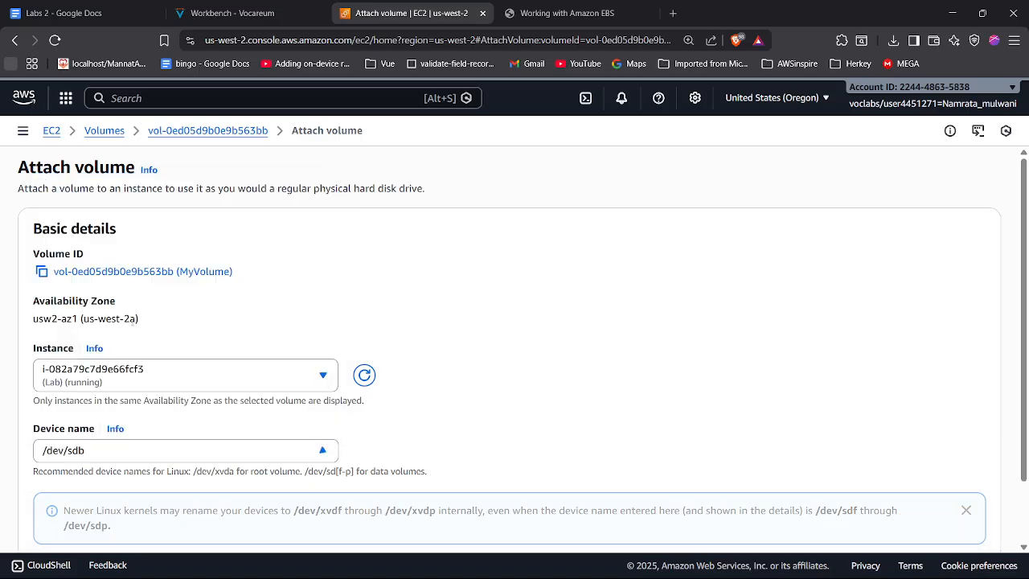
Step: Confirm attaching MyVolume to the Lab instance, and connect to that instance through EC2 Instance Connect as ec2-user
scroll(408, 443, down, 1)
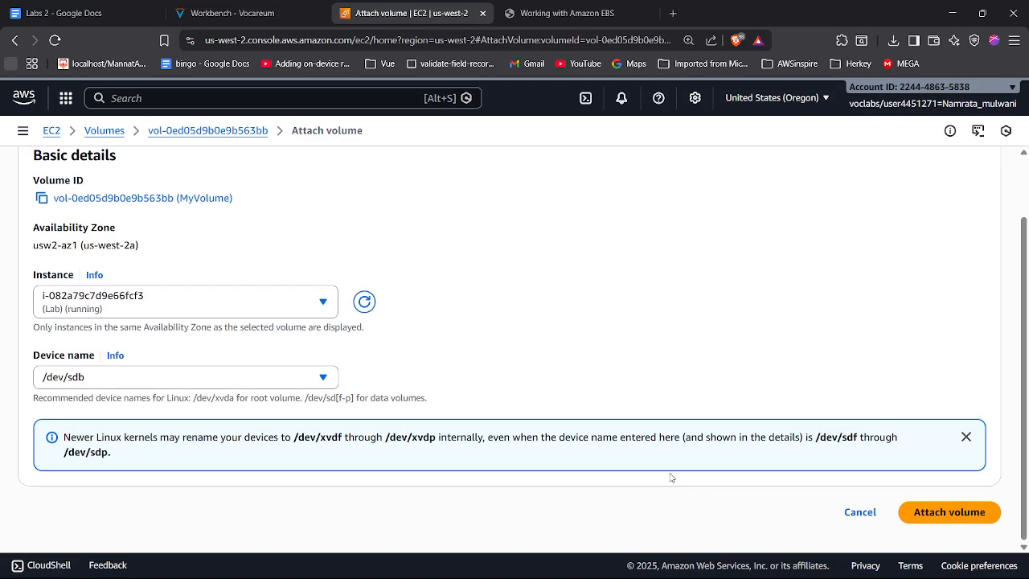
click(939, 512)
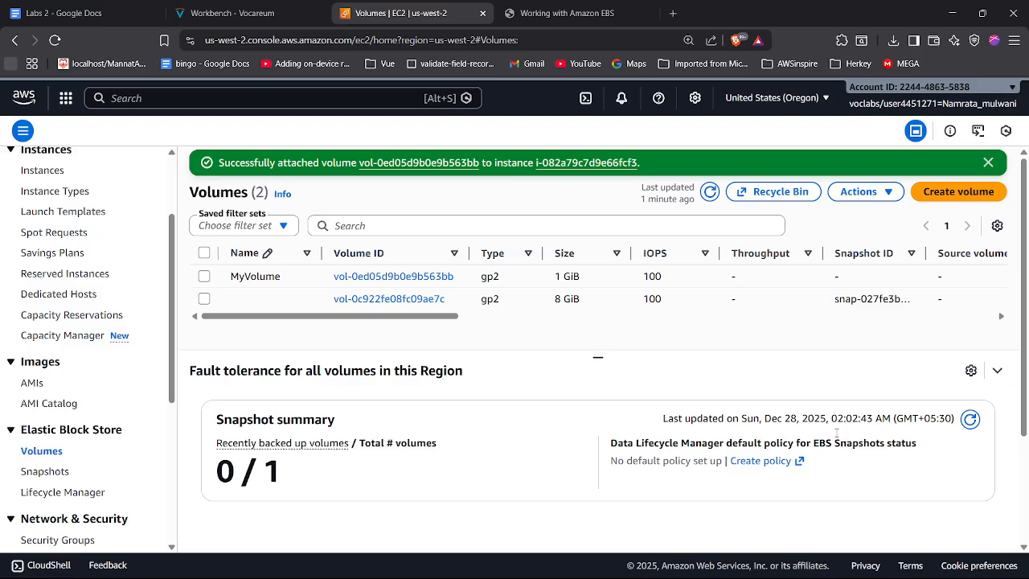
click(49, 169)
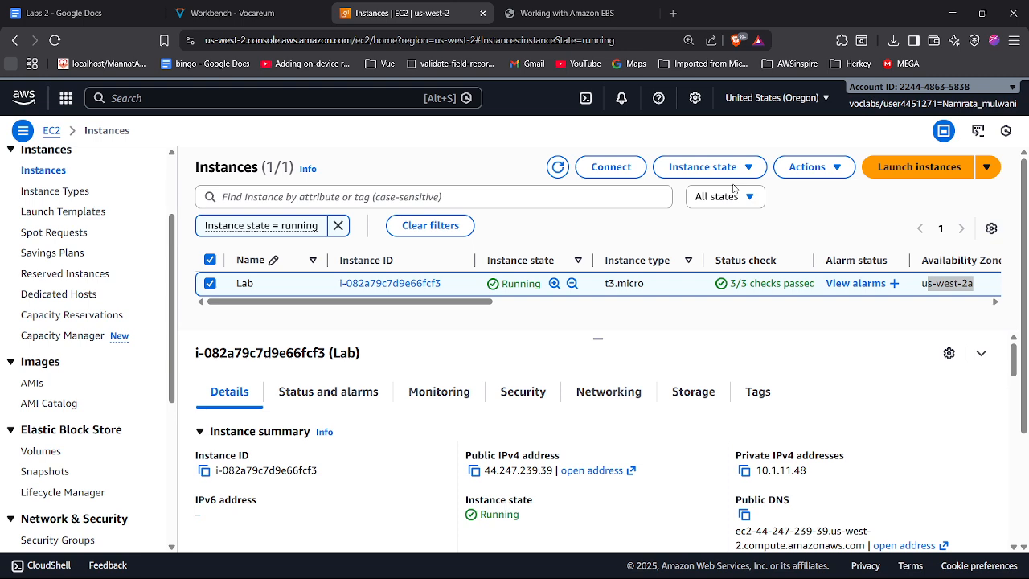
click(613, 166)
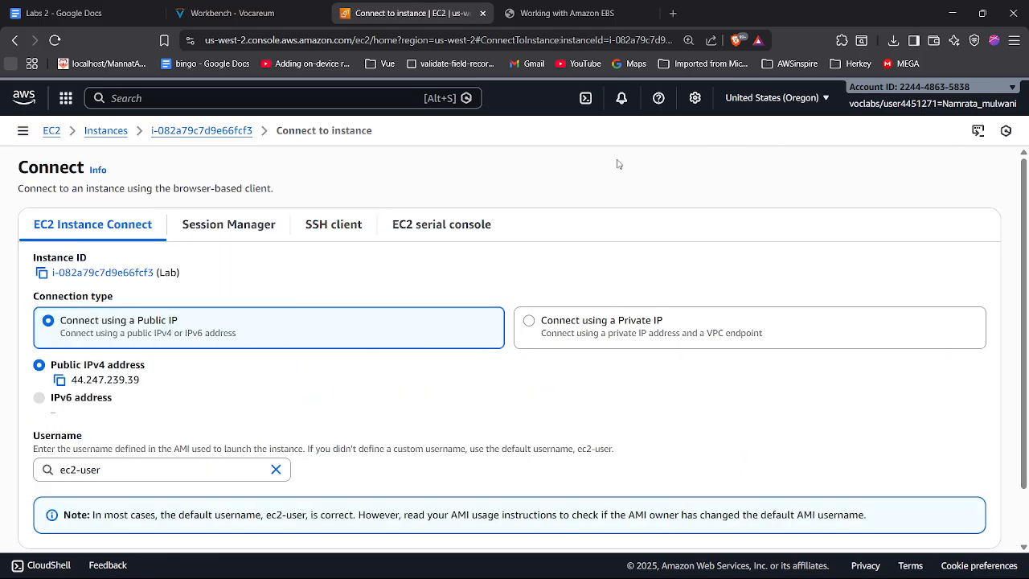
scroll(317, 528, down, 2)
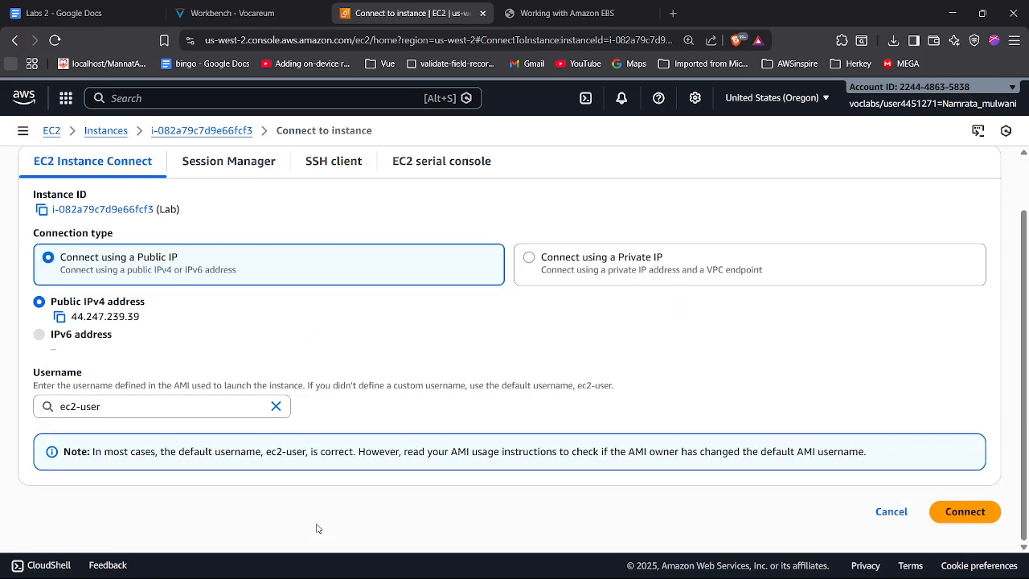
click(958, 510)
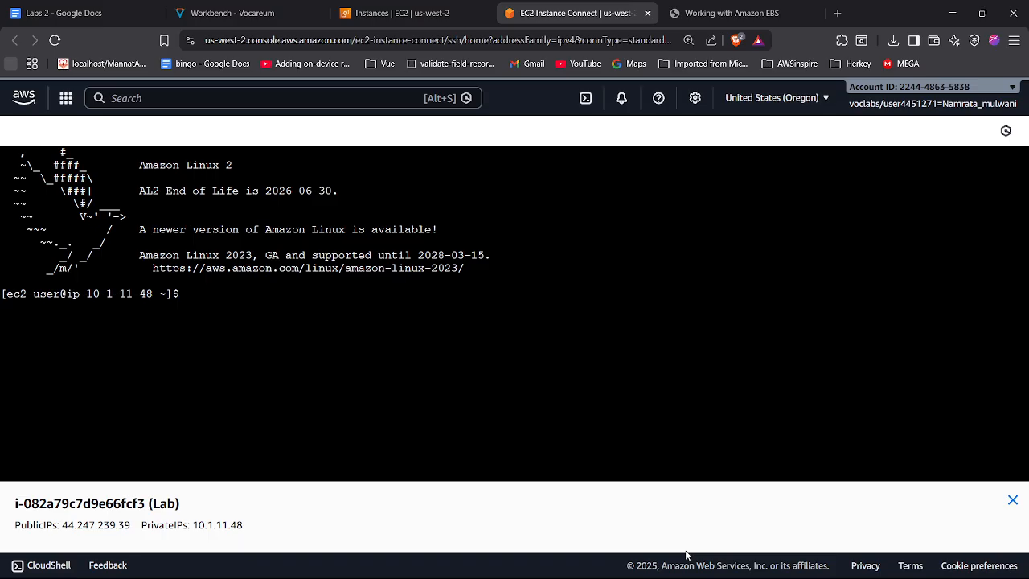
Step: Run df -h in the Lab instance's terminal, examine the root file system's device name, and run the command again
click(494, 389)
text(df -h)
key(Return)
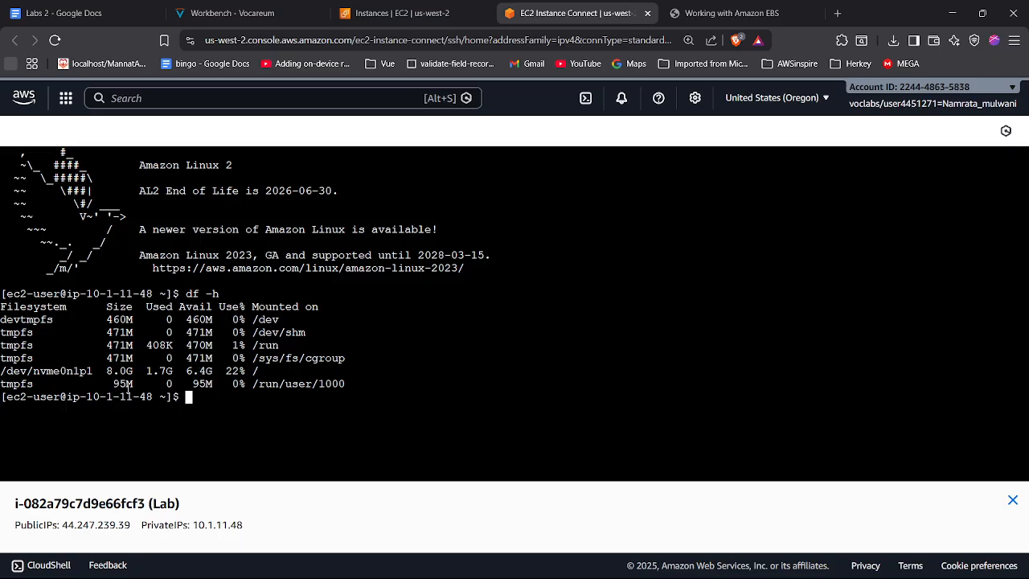
drag(97, 372, 1, 371)
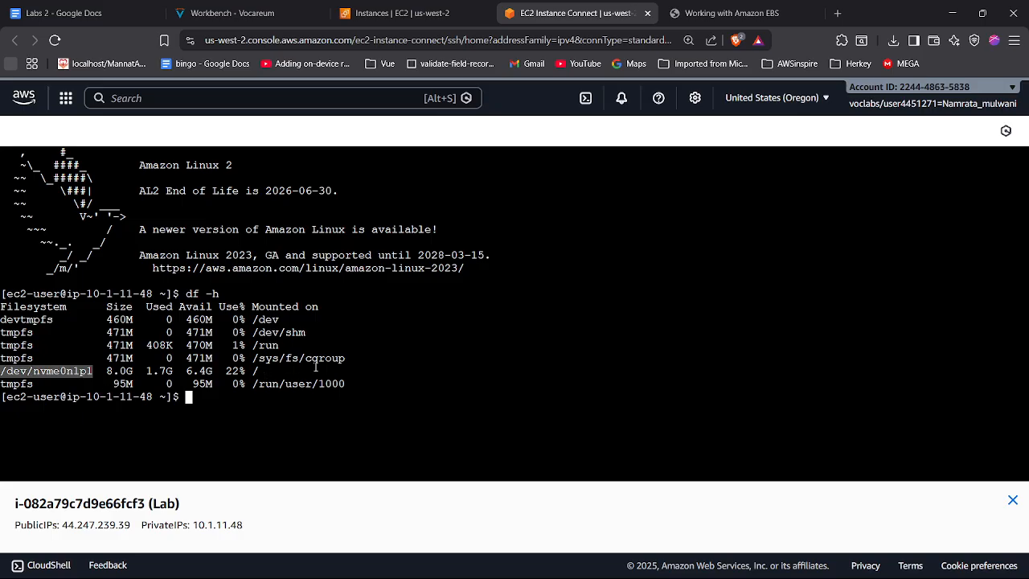
key(Up)
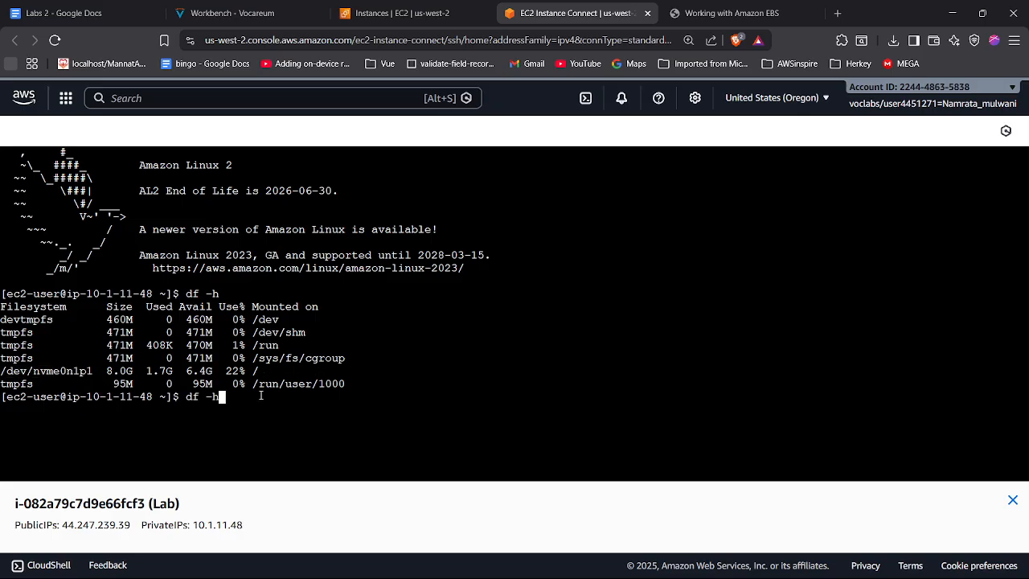
key(Return)
Step: Check MyVolume's details in the EC2 volumes list, refresh the list, and return to the running instances
click(395, 13)
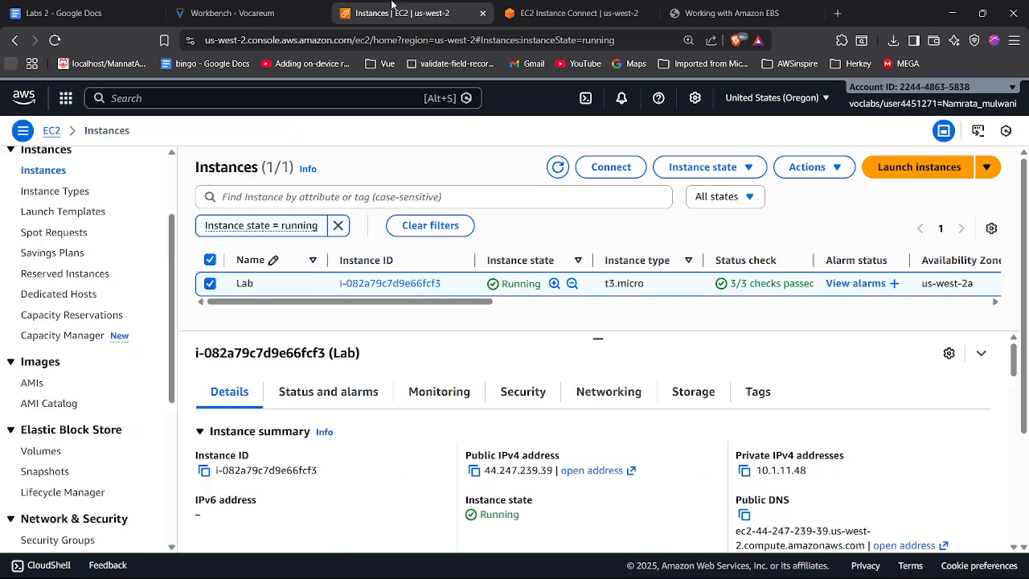
scroll(51, 306, down, 1)
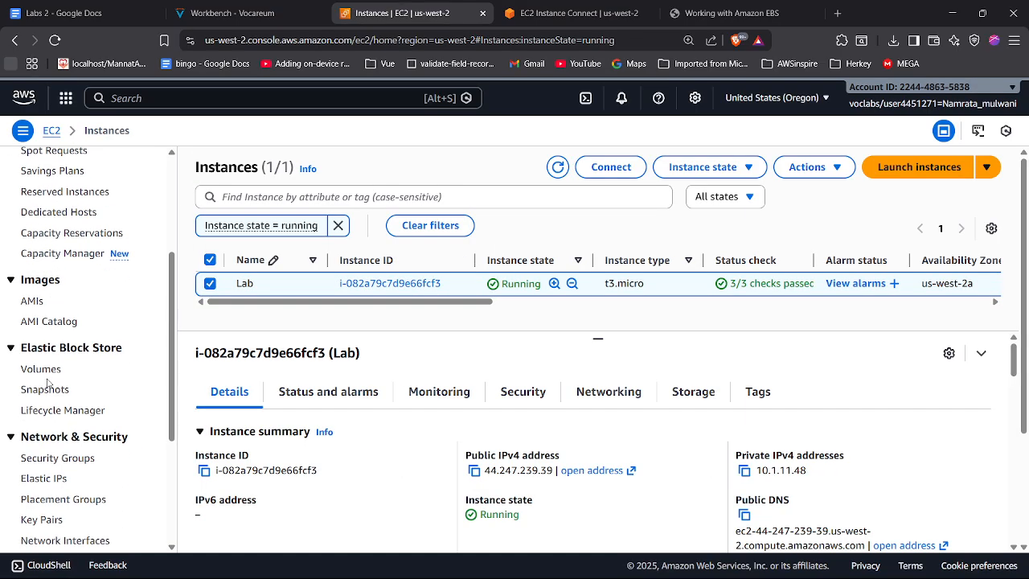
click(40, 370)
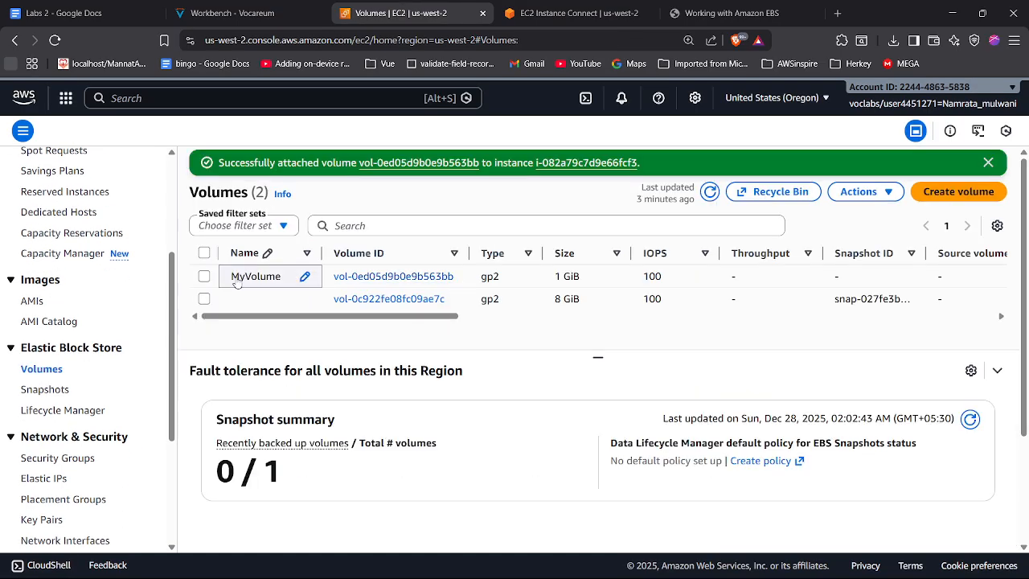
click(204, 278)
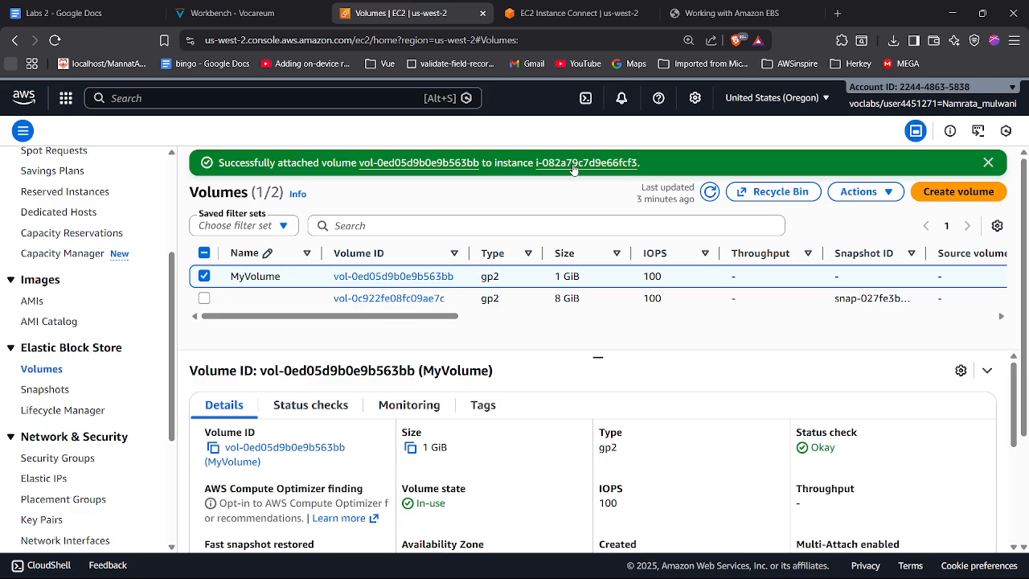
click(710, 193)
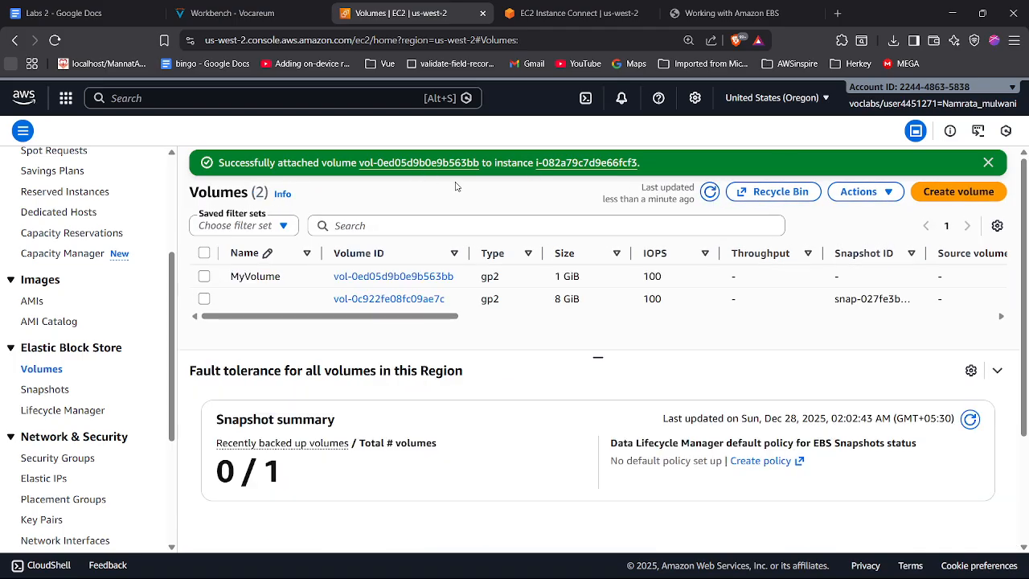
scroll(68, 276, up, 3)
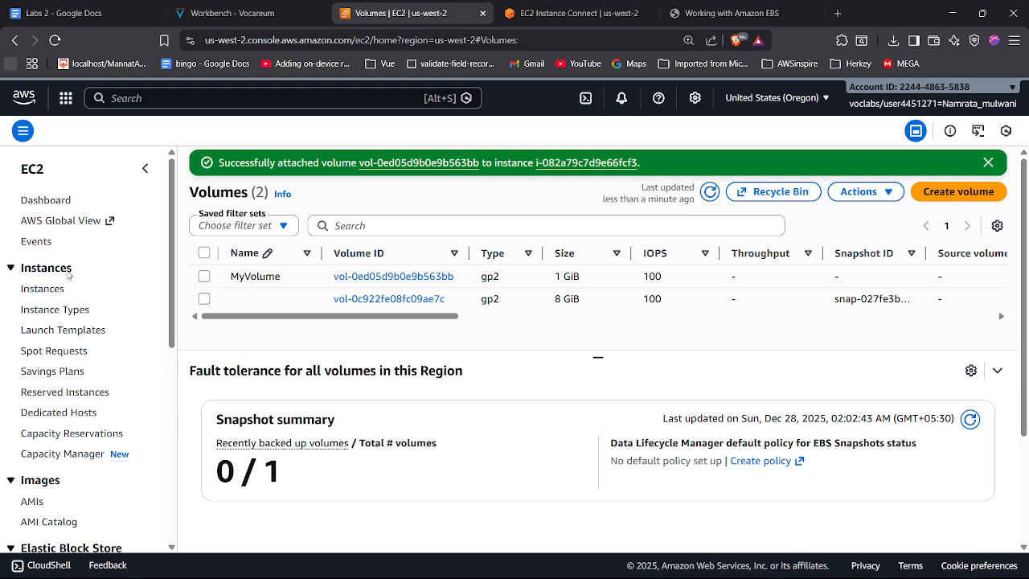
click(51, 201)
click(277, 233)
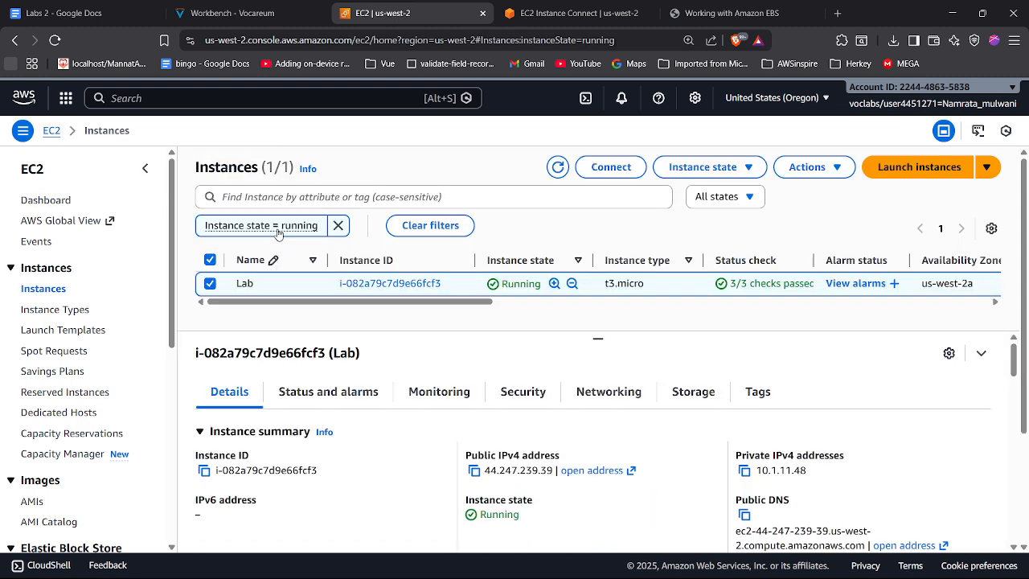
Step: Return to the Lab instance's terminal and list its mounted file systems again with df -h
click(591, 6)
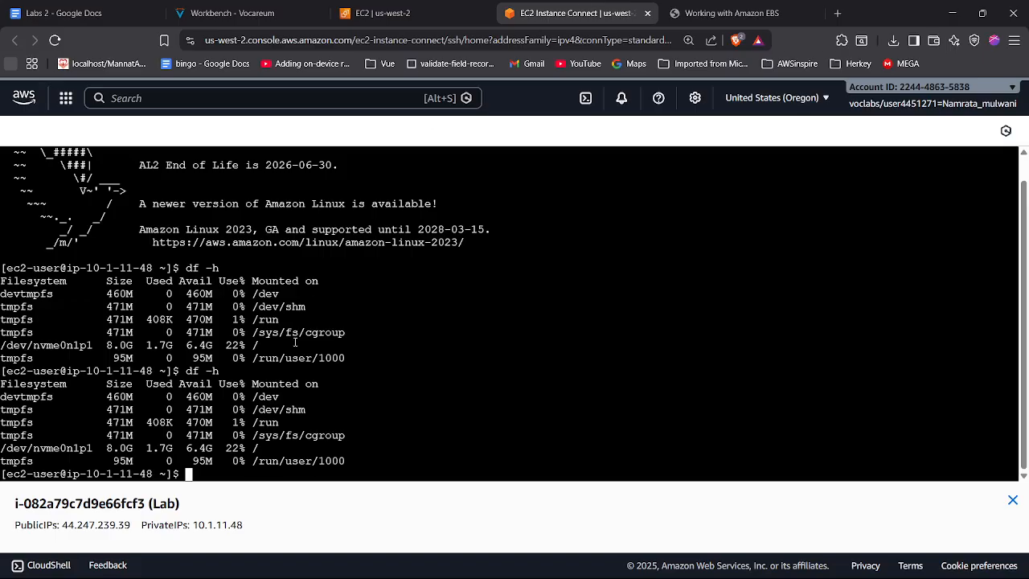
key(Up)
key(Return)
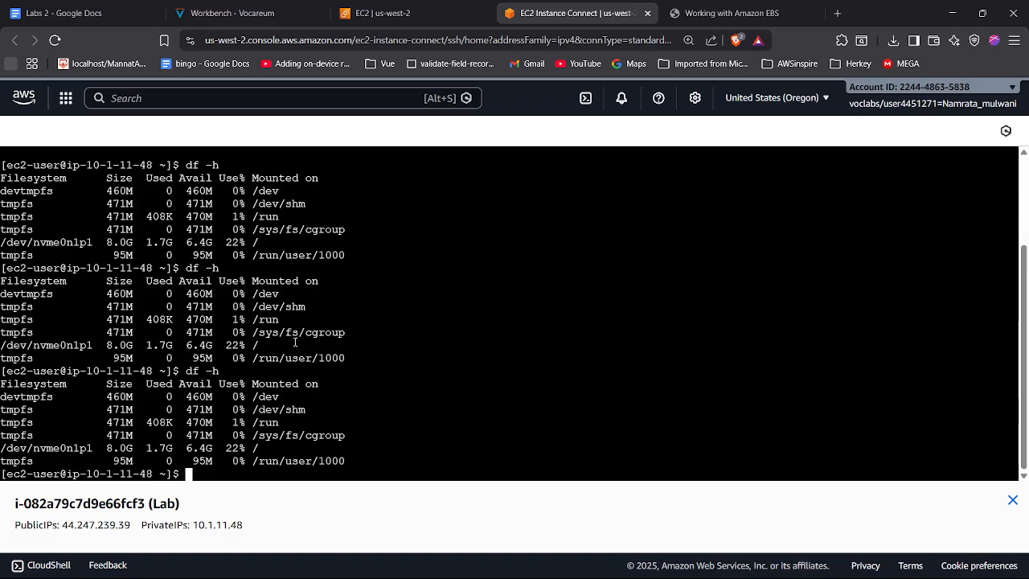
Step: Review the volume attachment instructions in the Labs 2 Google Docs document
click(57, 13)
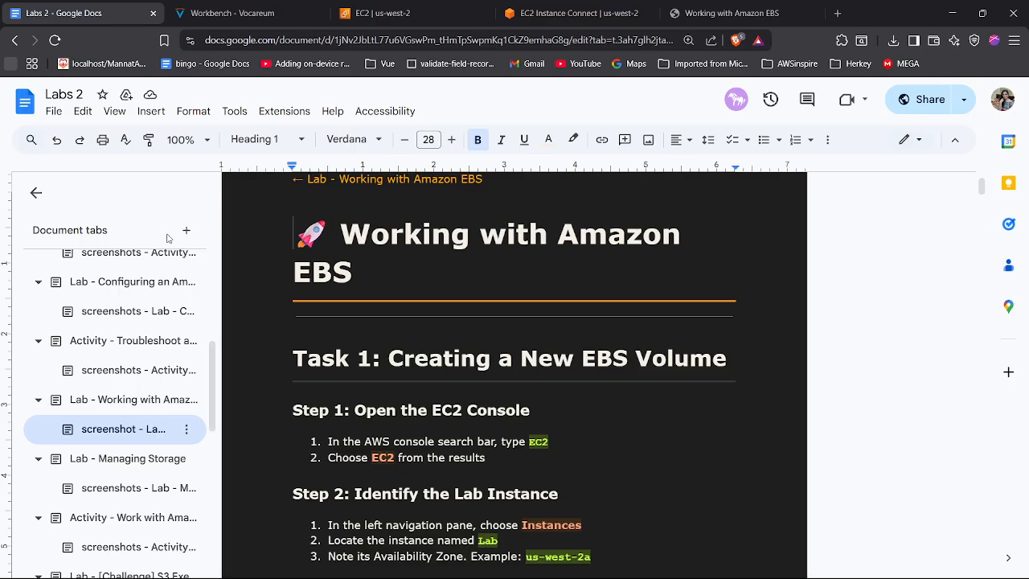
scroll(350, 391, down, 20)
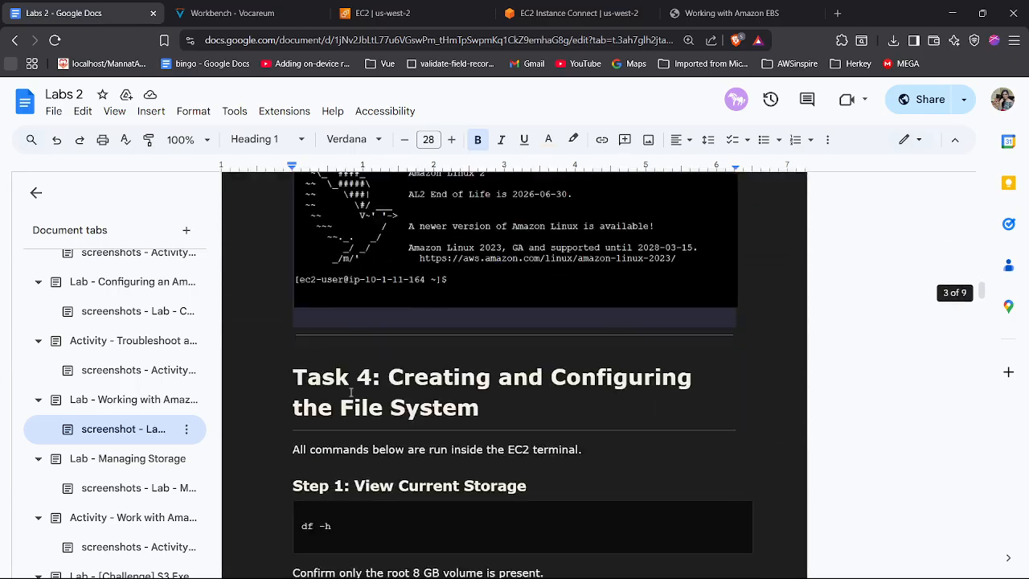
scroll(351, 391, down, 5)
scroll(351, 392, up, 15)
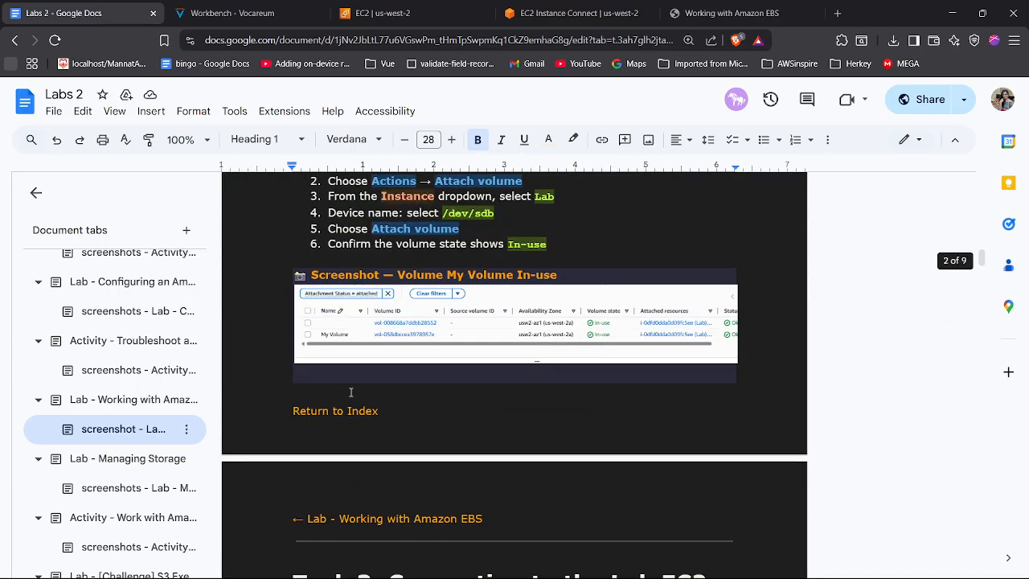
scroll(350, 391, up, 1)
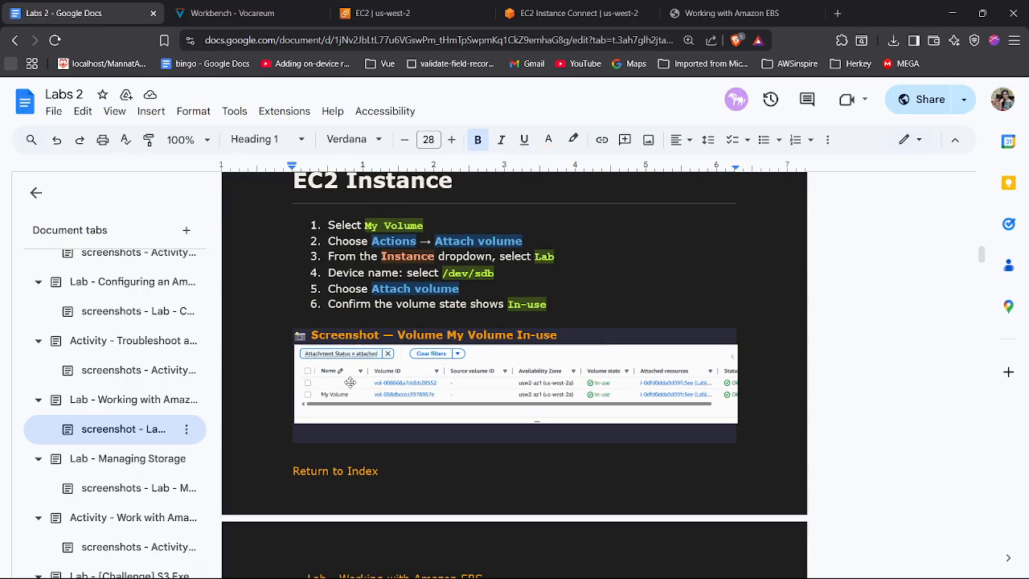
Step: Go back to the EC2 console and open MyVolume's details page to check its volume state and attached resources
click(562, 13)
click(437, 8)
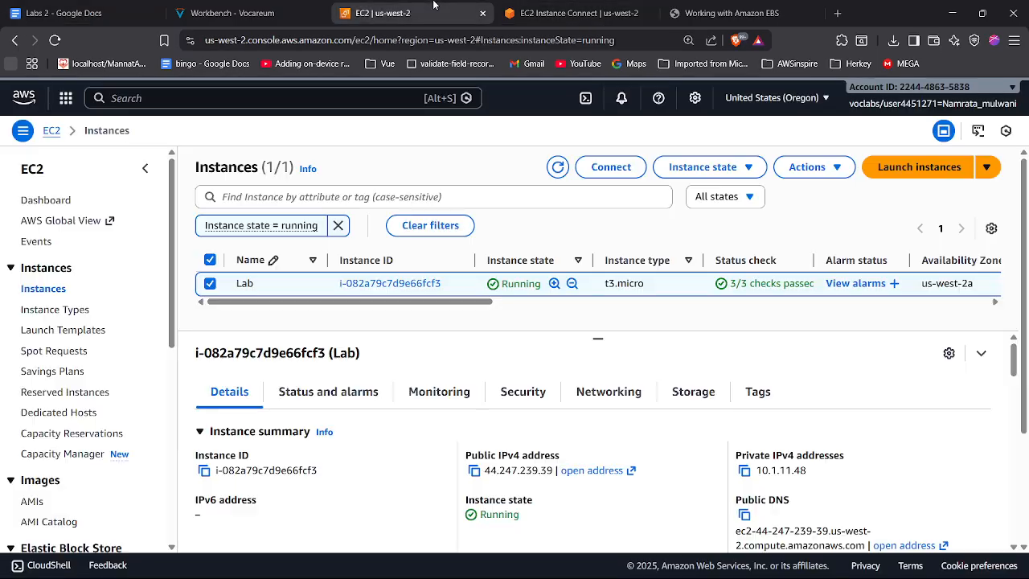
scroll(36, 384, down, 4)
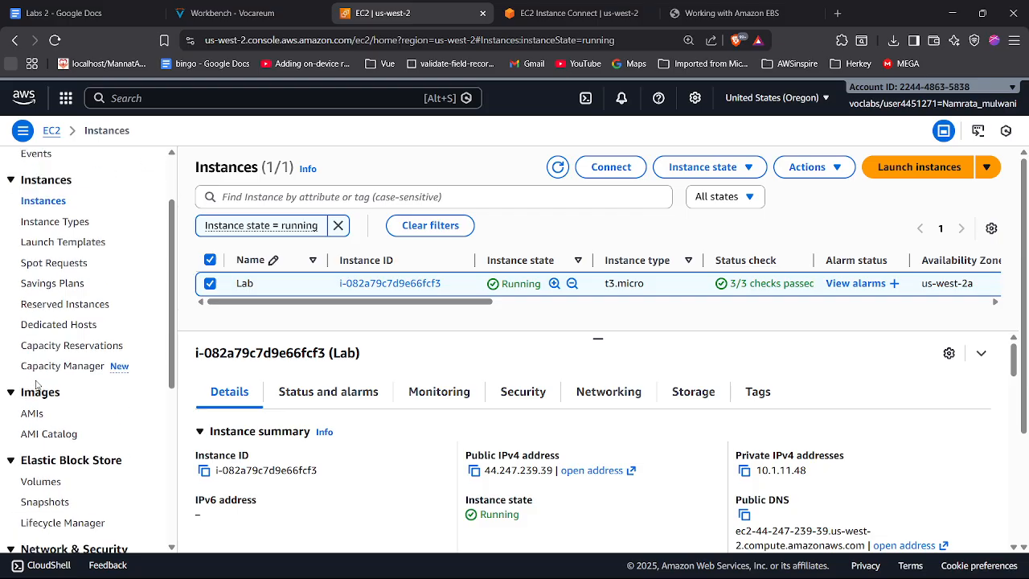
click(39, 254)
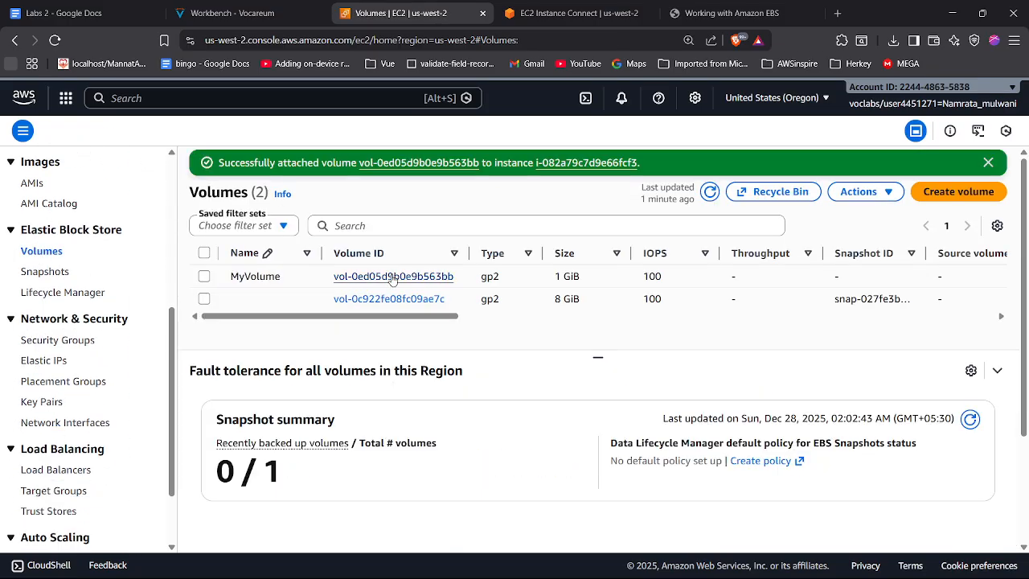
click(393, 277)
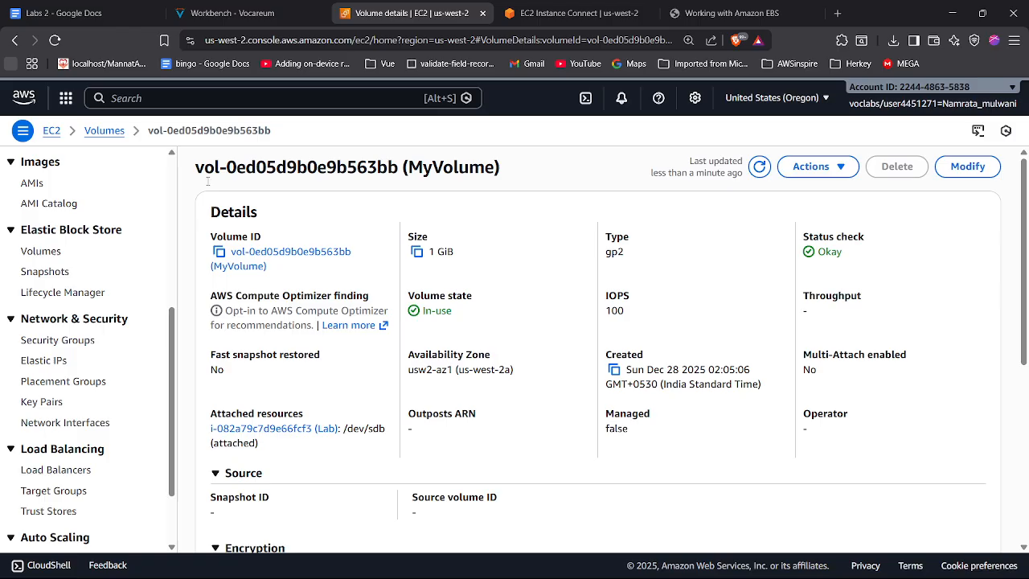
Step: Read the Labs 2 document's Task 4 instructions on viewing current storage and creating an ext3 file system
click(52, 18)
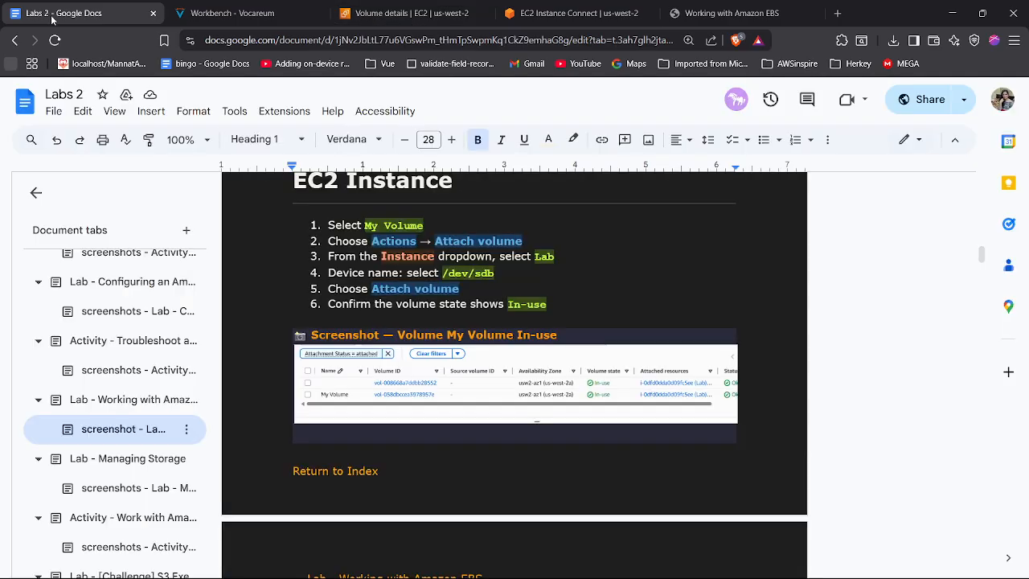
scroll(357, 320, down, 7)
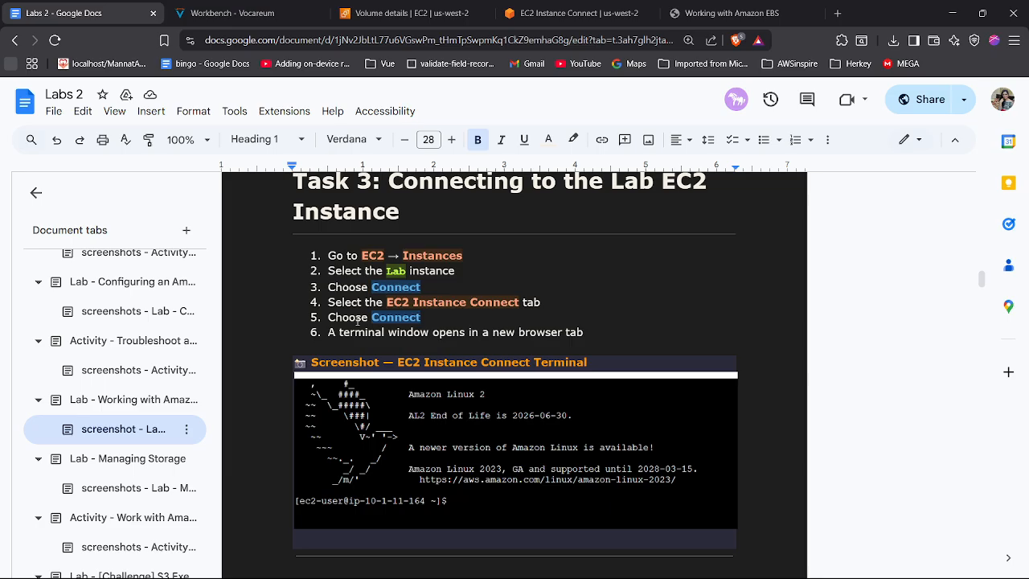
scroll(357, 320, down, 5)
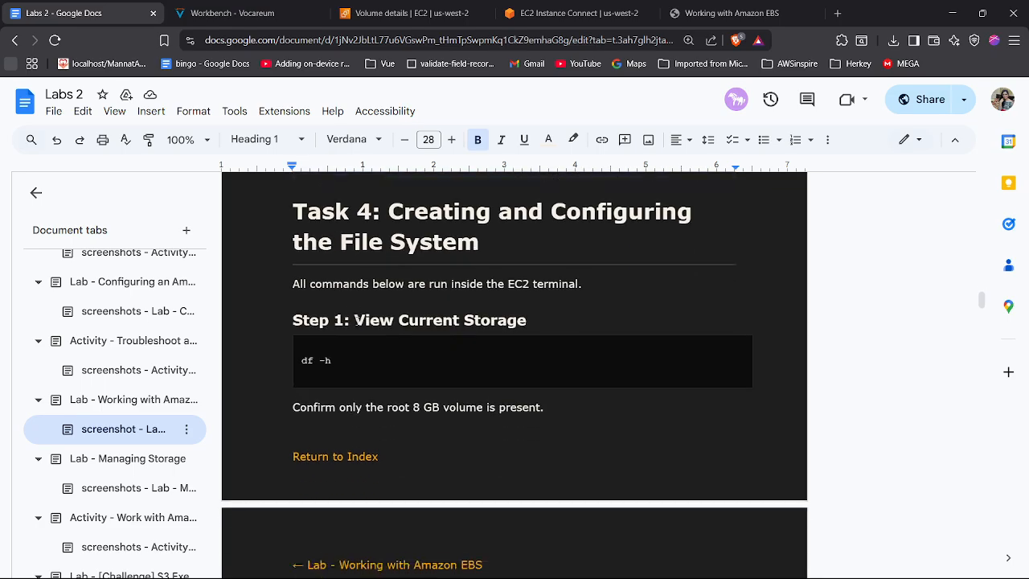
scroll(357, 320, down, 2)
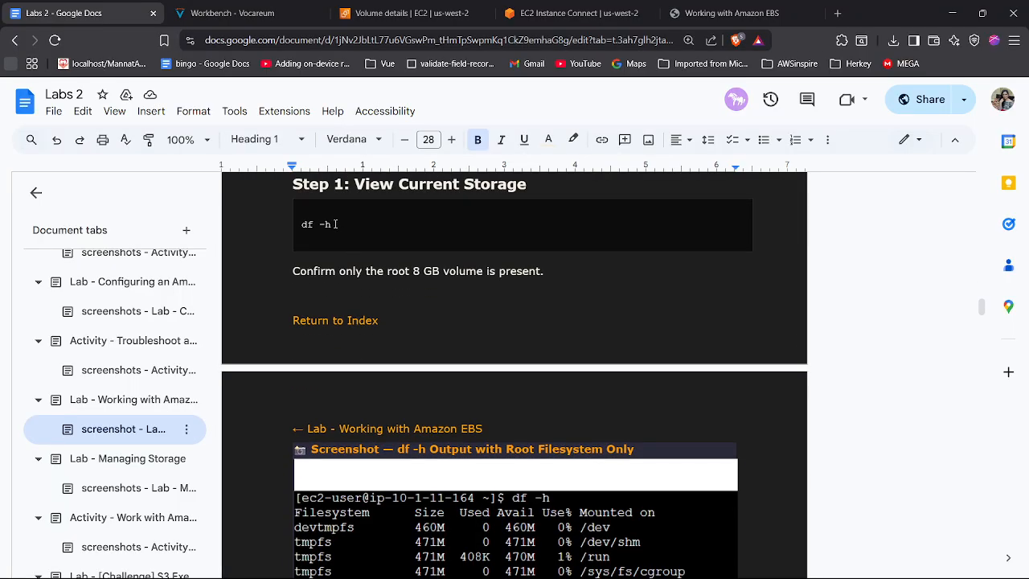
drag(336, 225, 285, 225)
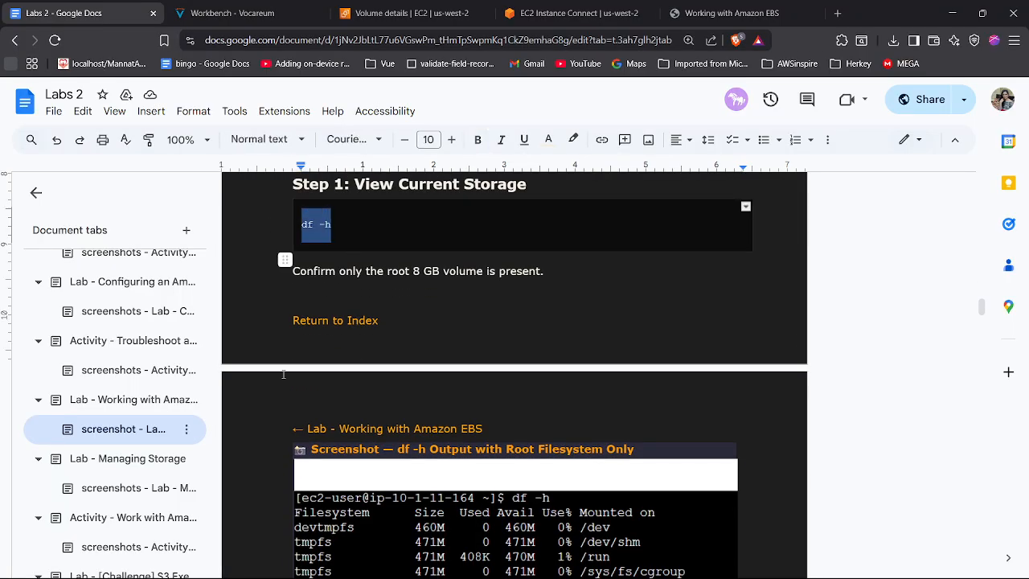
scroll(283, 373, down, 5)
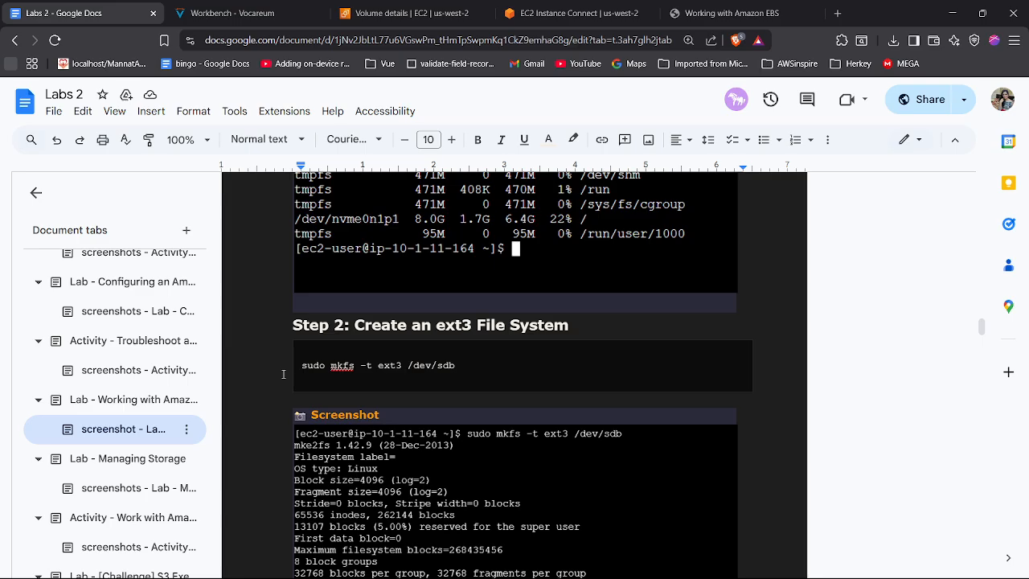
scroll(283, 374, up, 2)
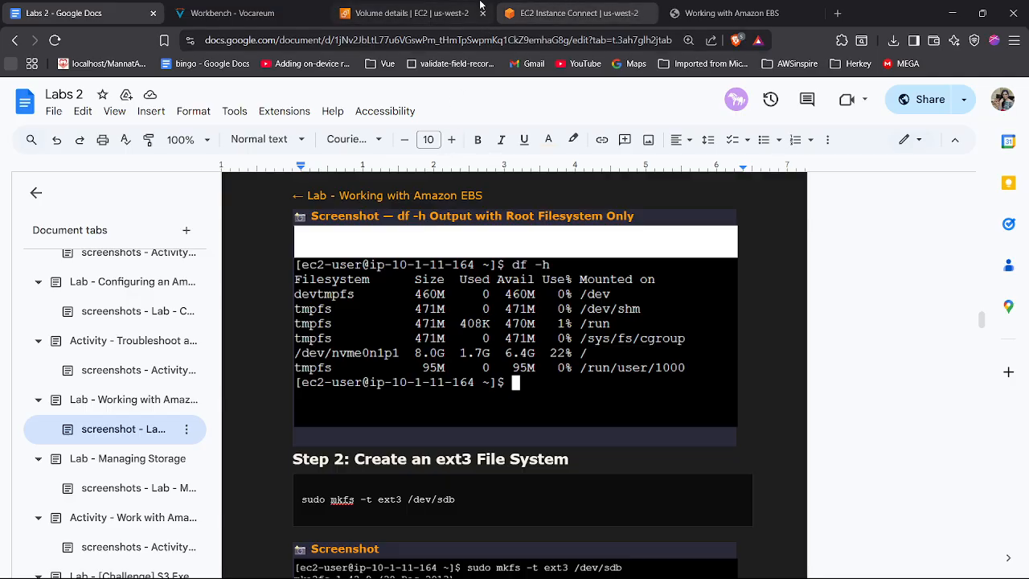
Step: Return to the Lab instance's terminal and create an ext3 file system on /dev/sdb with sudo mkfs -t ext3 /dev/sdb
click(547, 7)
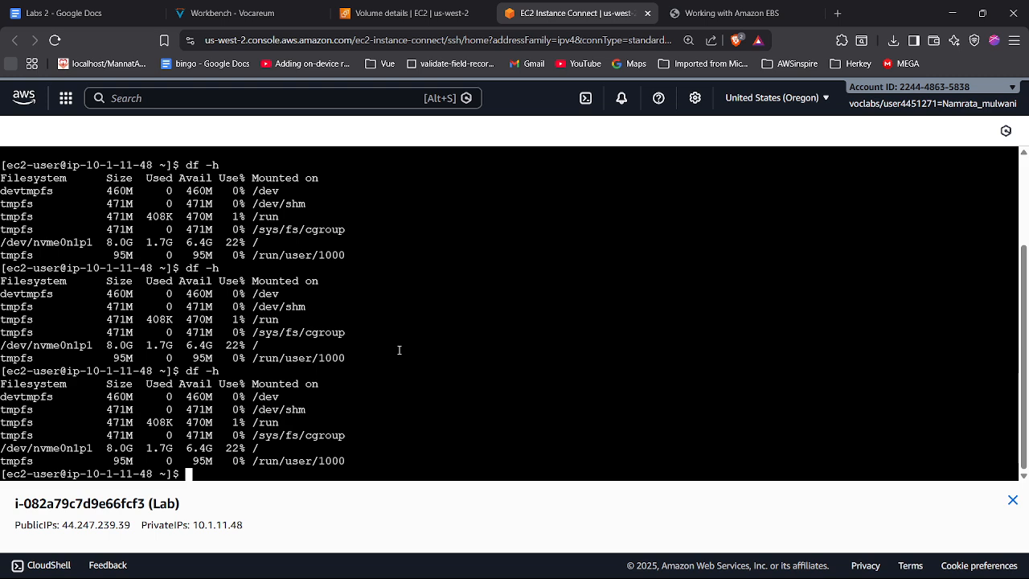
text(sudo mkfs -)
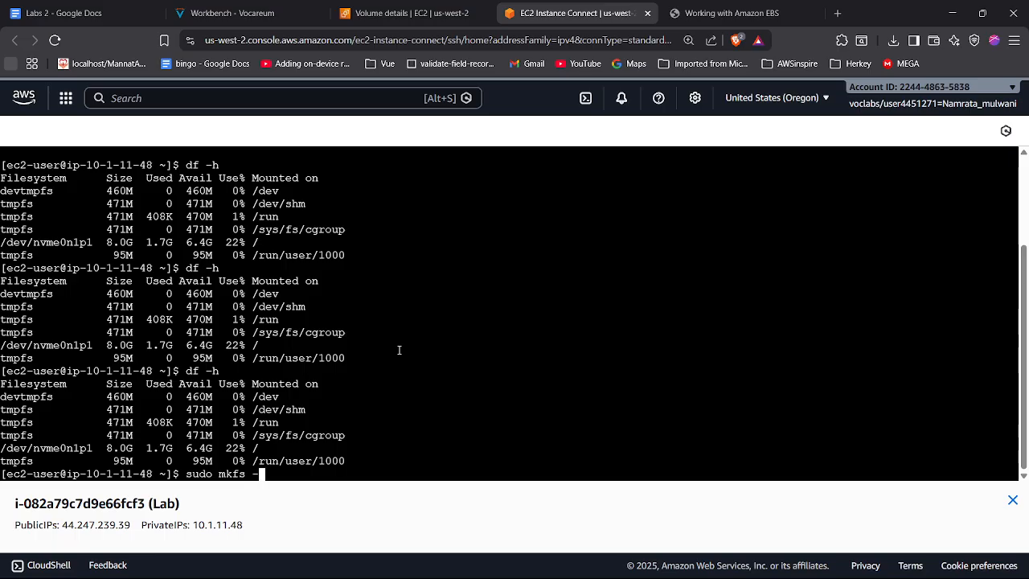
text(t ext3 /dev/sdb)
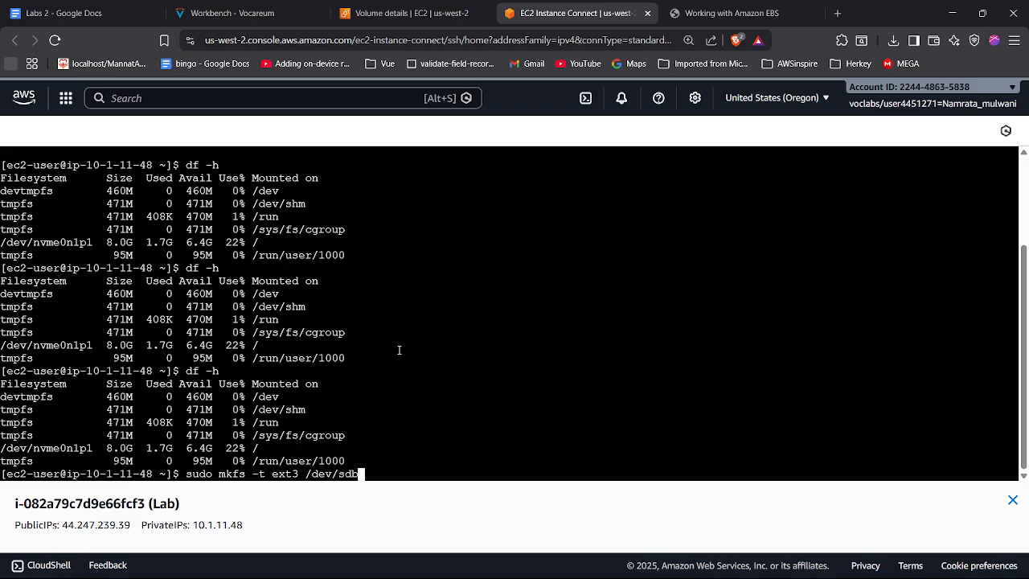
key(Return)
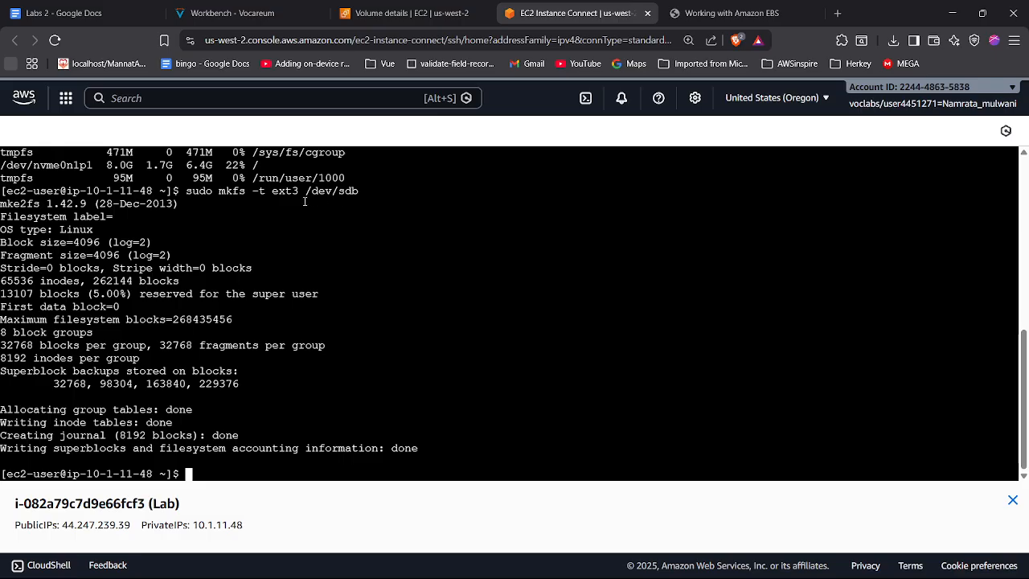
drag(305, 191, 365, 187)
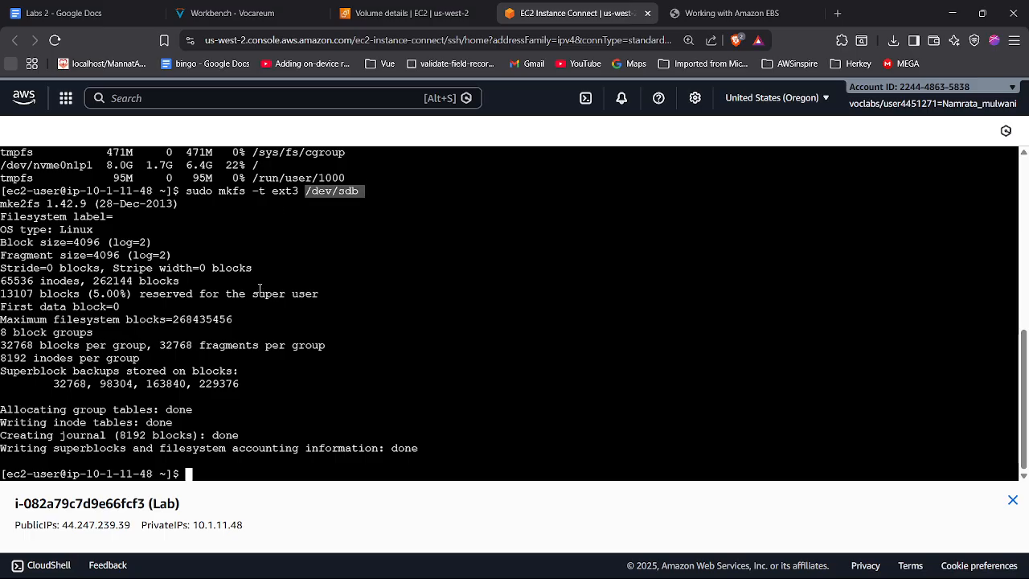
Step: Create the mount directory with sudo mkdir /mnt/data-store
text(sud)
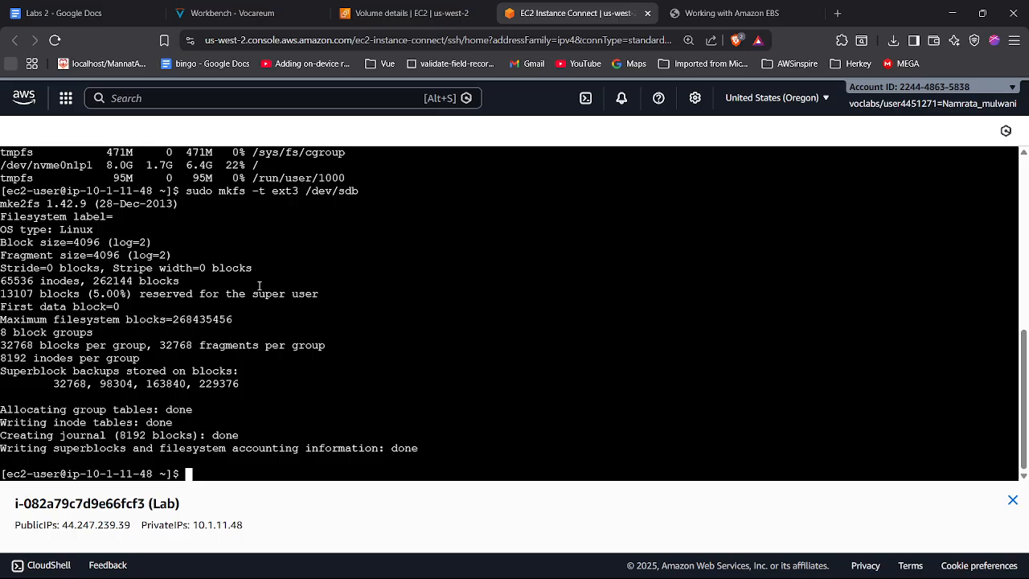
text(o mkdo)
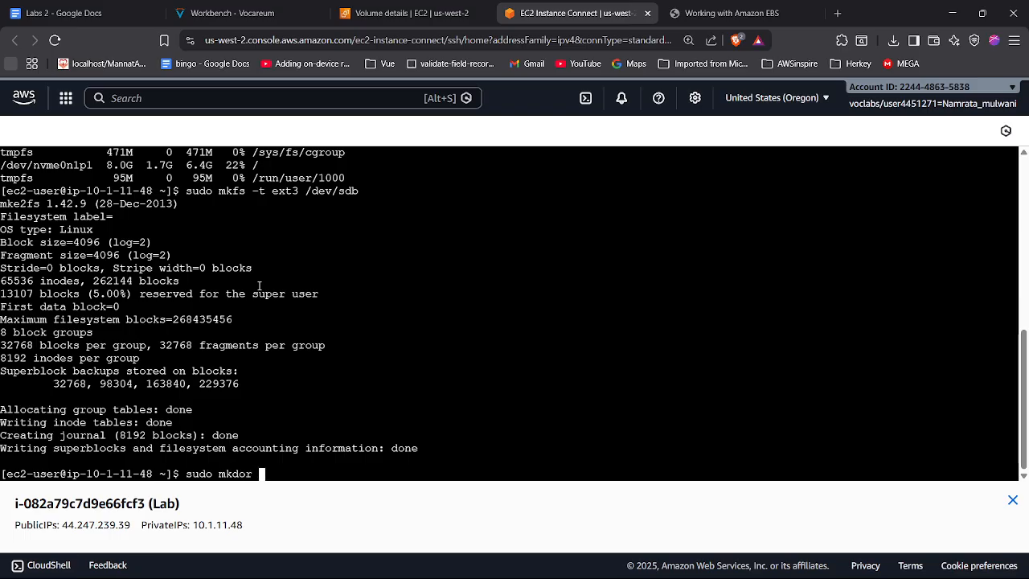
key(BackSpace)
text(ir /mnt/data-store)
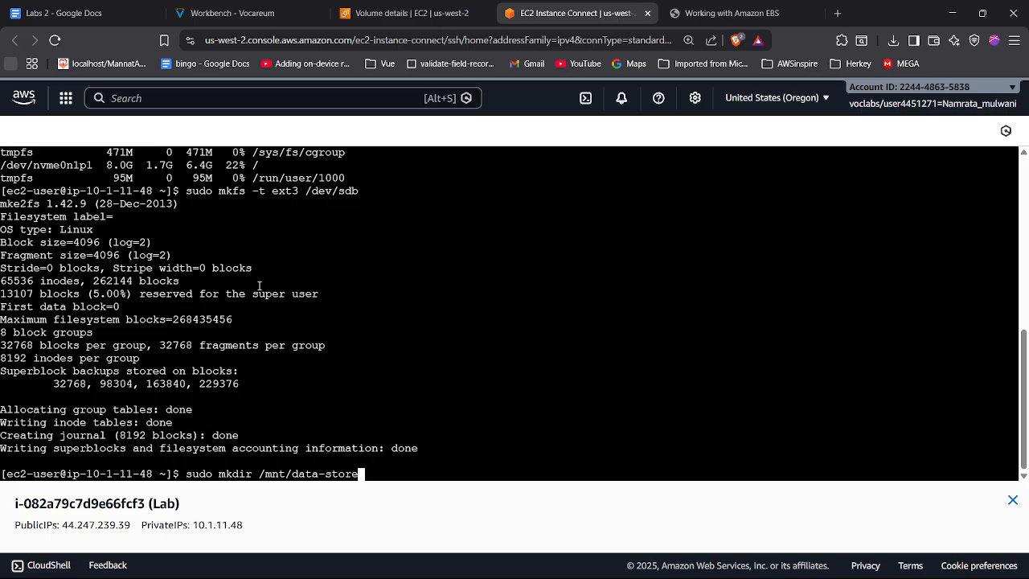
key(Return)
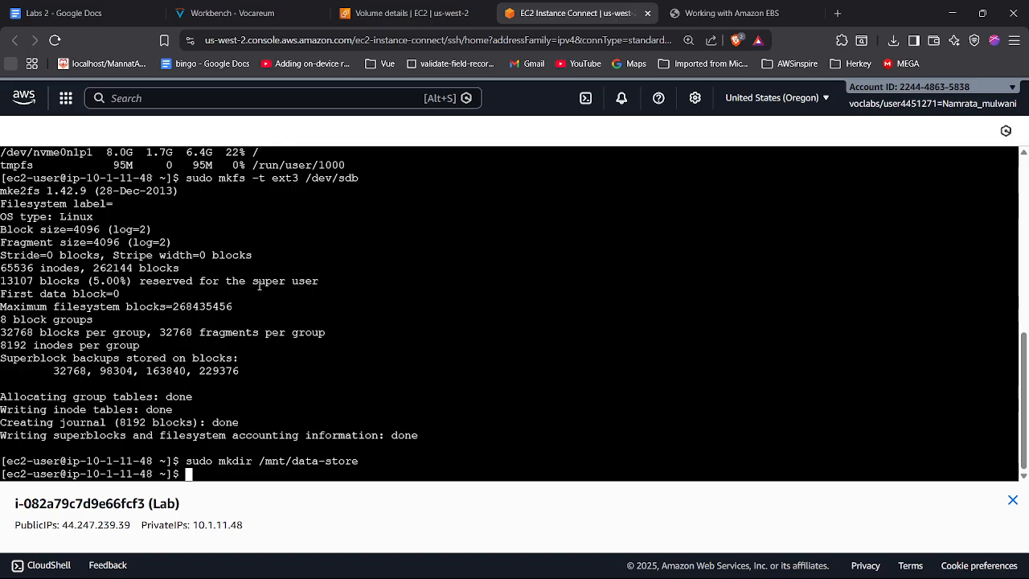
Step: Read the Labs 2 document's Step 4 and Step 5 instructions on mounting the volume and persisting the mount
click(106, 6)
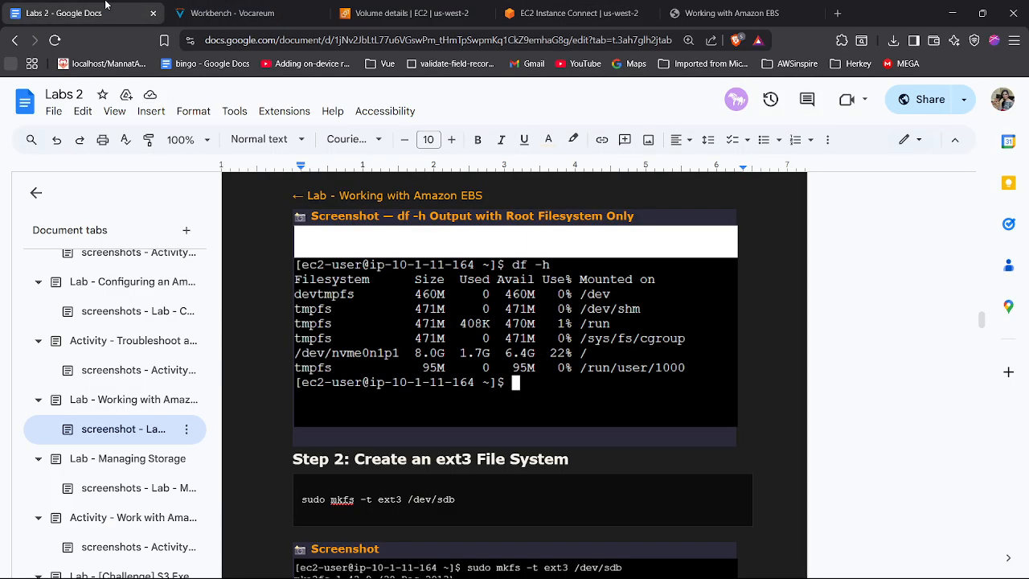
scroll(400, 351, down, 9)
scroll(400, 351, down, 1)
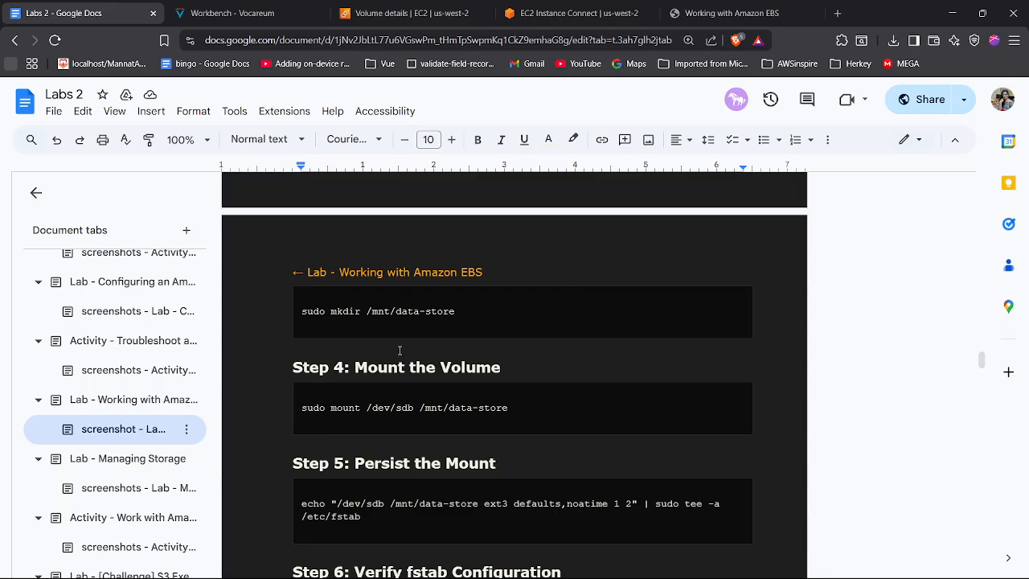
click(423, 6)
click(575, 10)
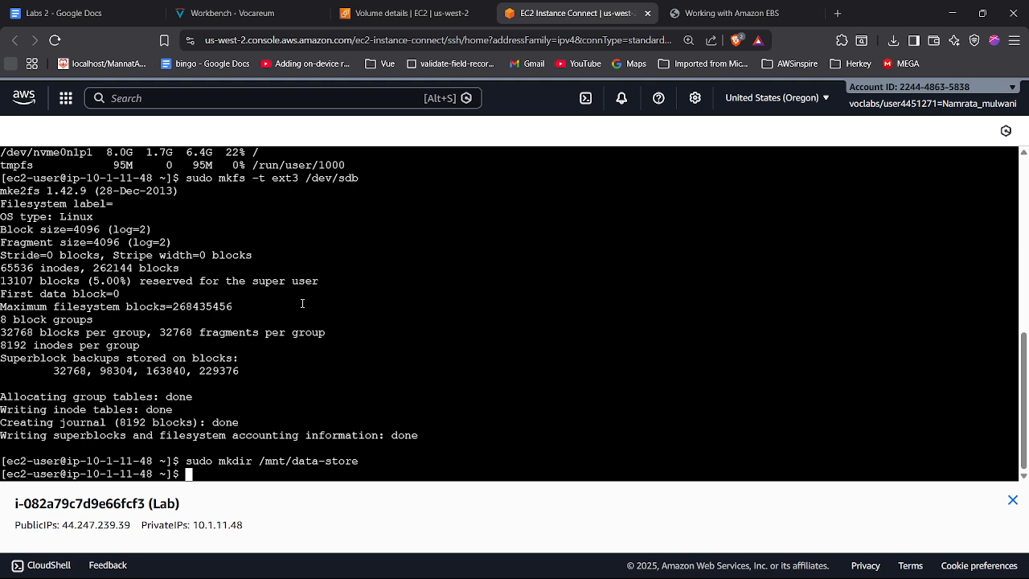
key(ctrl+1)
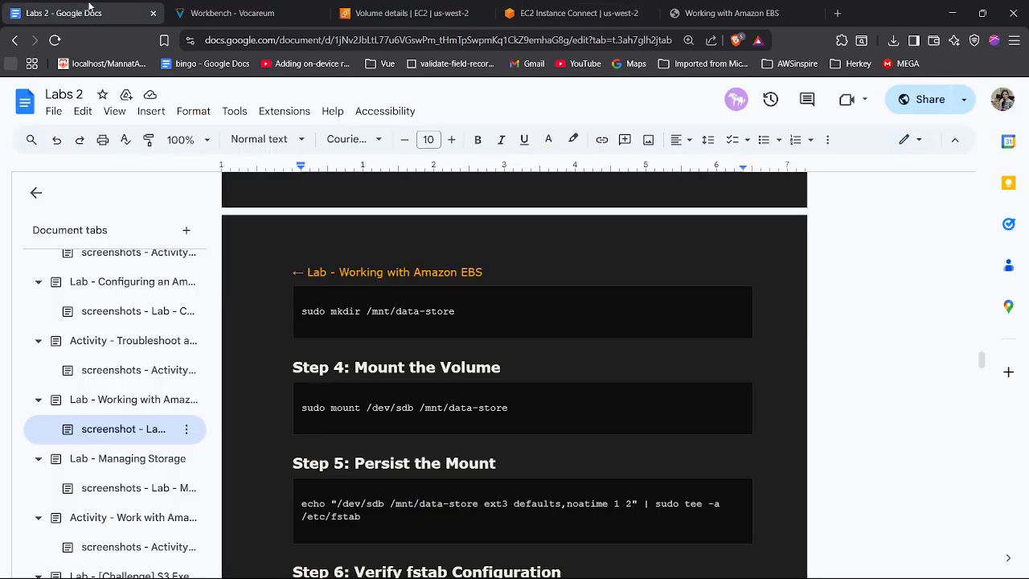
scroll(287, 316, down, 1)
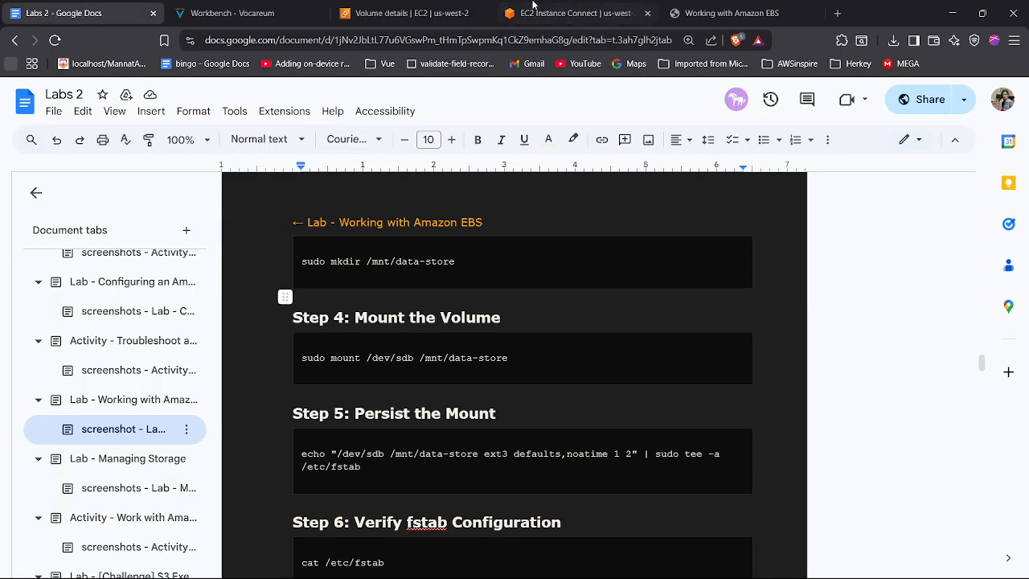
Step: Draft the command sudo mount /dev/sdb /mnt/data-store ext3 in the Lab instance's terminal, rechecking the Labs 2 document for its arguments
click(543, 7)
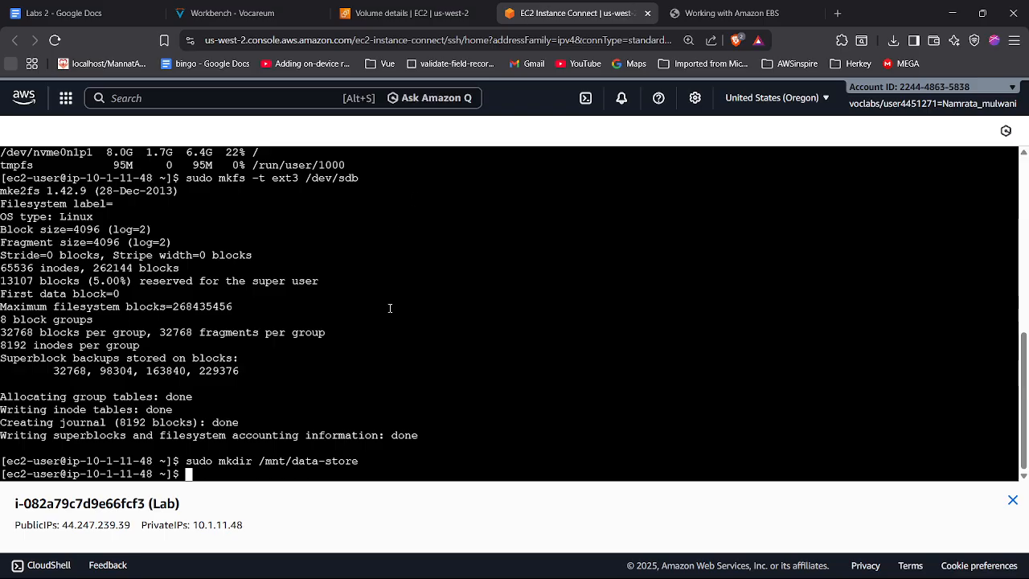
text(sudo mount )
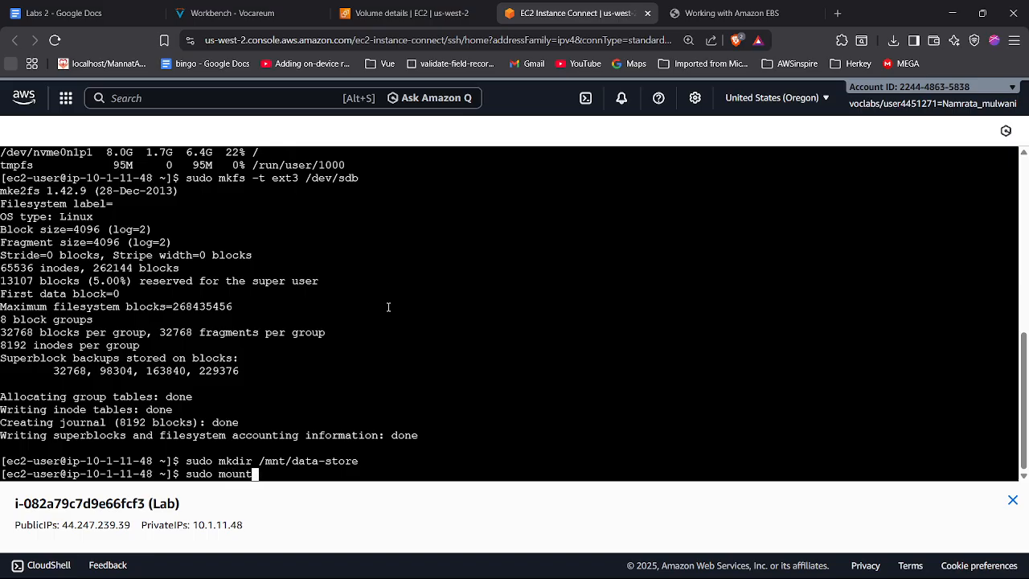
text(/dev/sdb //)
key(BackSpace)
text(mnt/dat)
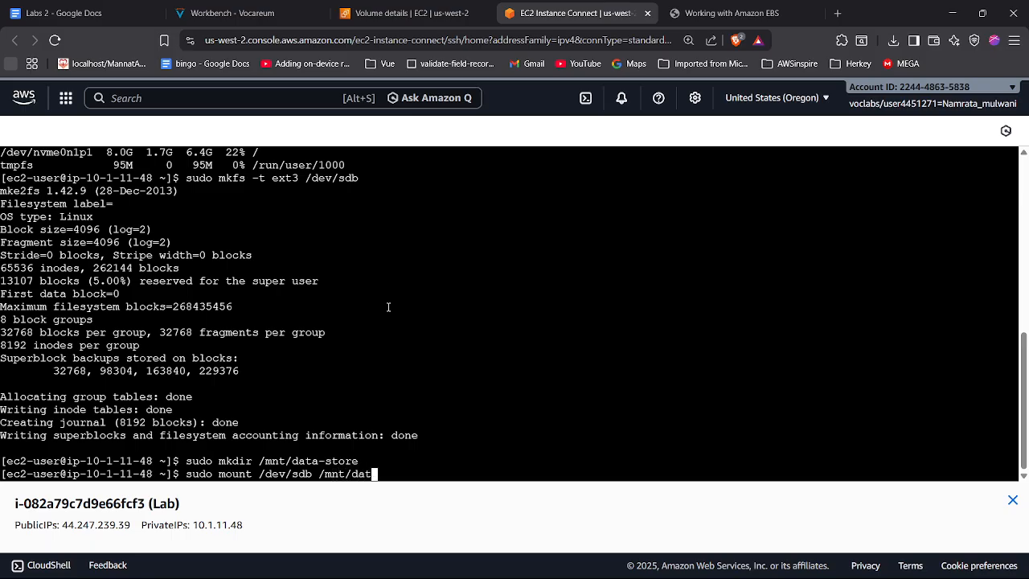
text(a-store)
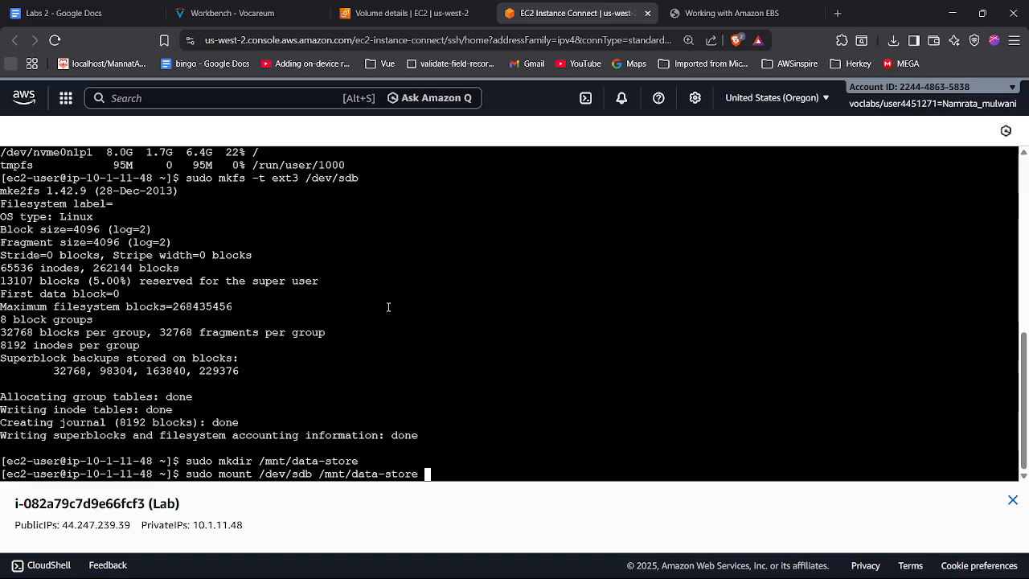
text( /mnt)
click(50, 8)
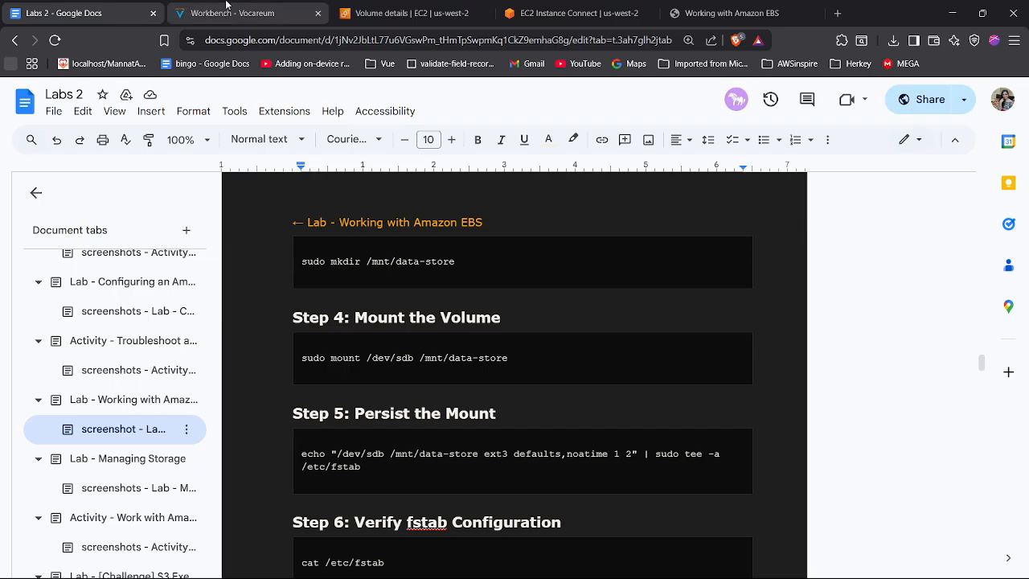
click(523, 9)
key(BackSpace)
key(BackSpace)
key(BackSpace)
key(BackSpace)
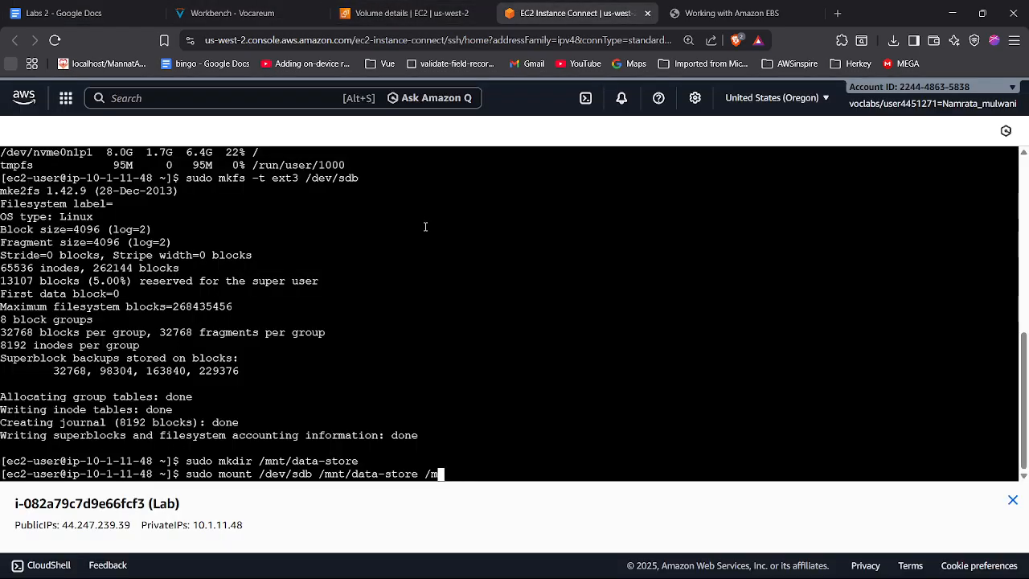
text(ext3)
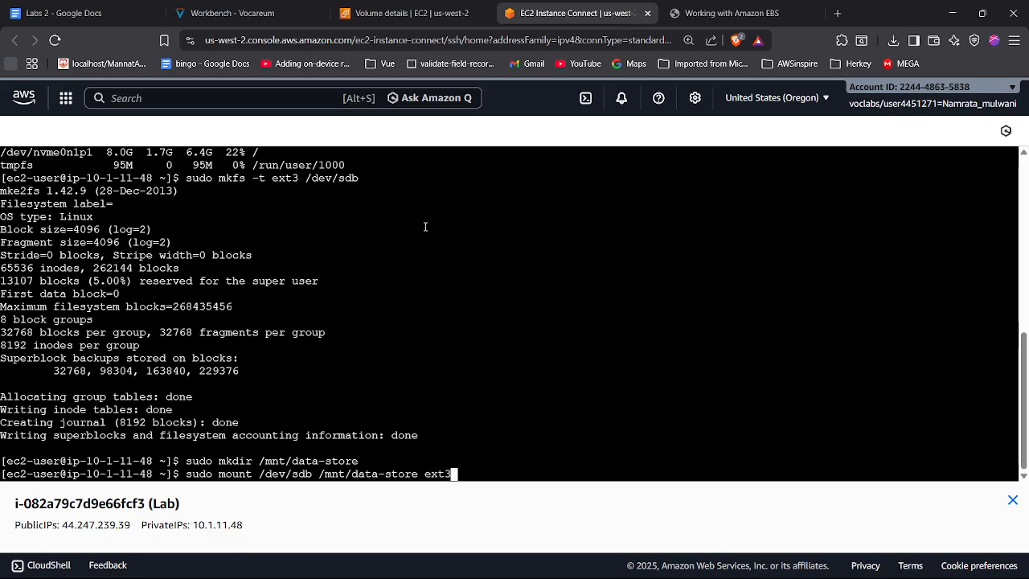
Step: Try to run the mount command extended with defults,noatime 1 2" | sudo tee -a /etc/fdtab, and cancel it
drag(358, 473, 418, 473)
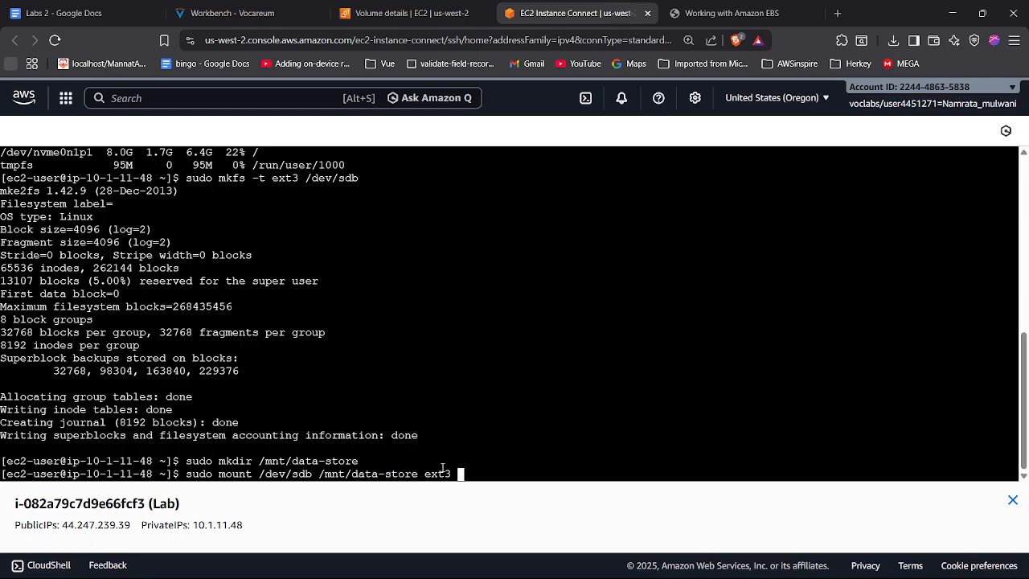
text(def)
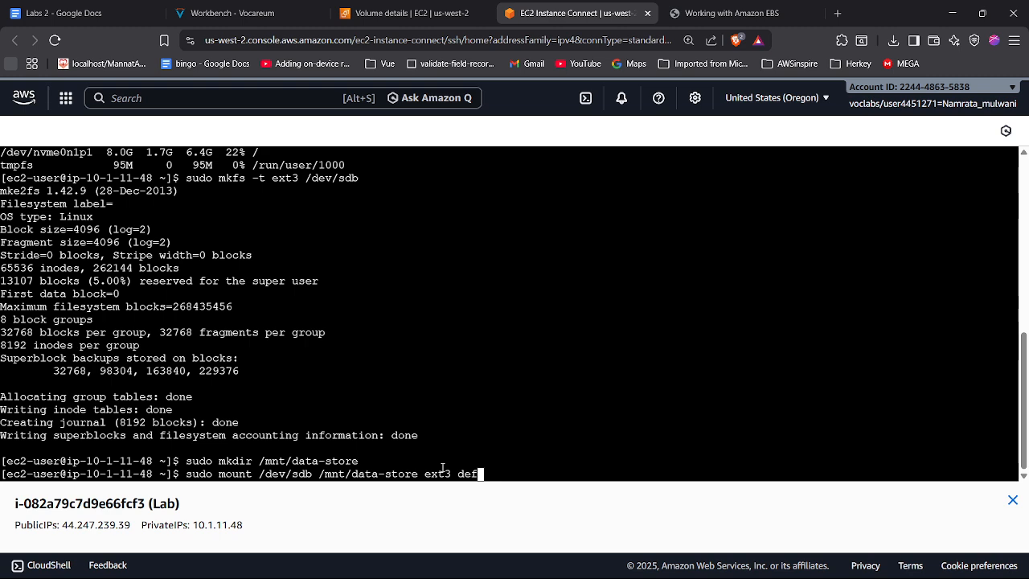
text(ults,noatime 1 2)
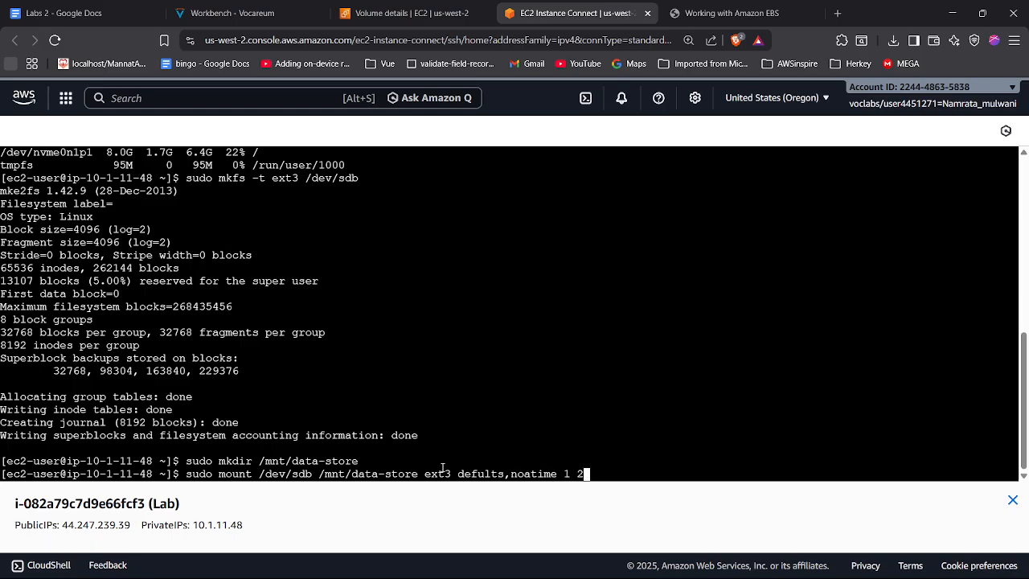
text(")
key(BackSpace)
text(|)
key(BackSpace)
text(| sudo tee -a /etc/fdtab)
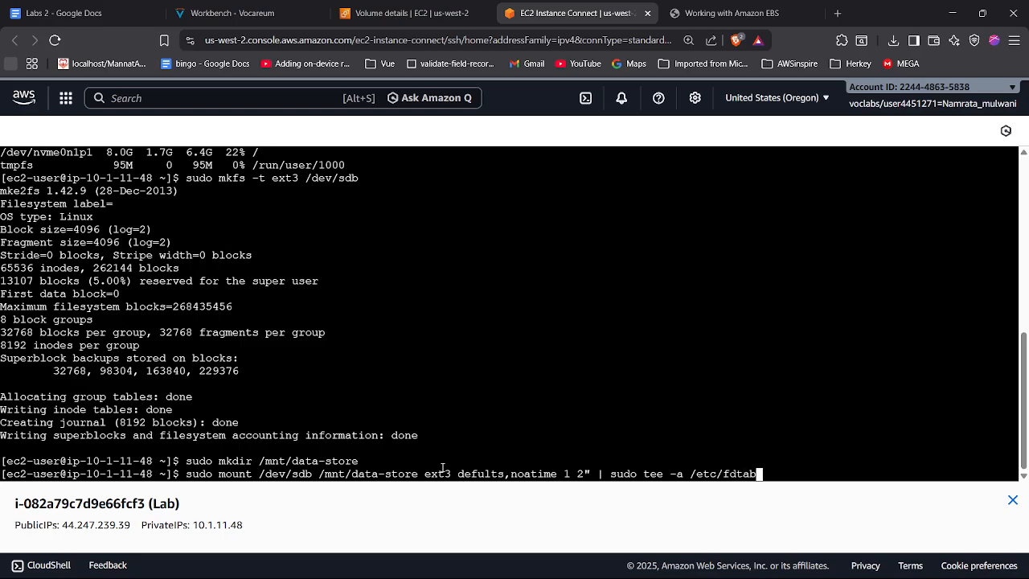
key(Return)
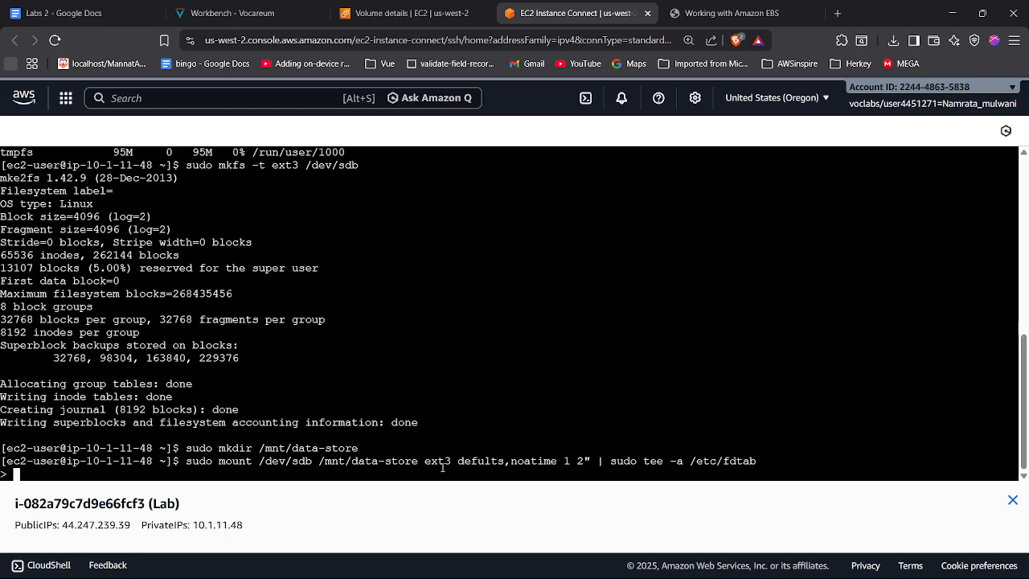
key(ctrl+c)
Step: Recall the cancelled mount command, correct its target file to /etc/fstab and try to run it
key(Up)
key(Left)
key(Left)
key(Left)
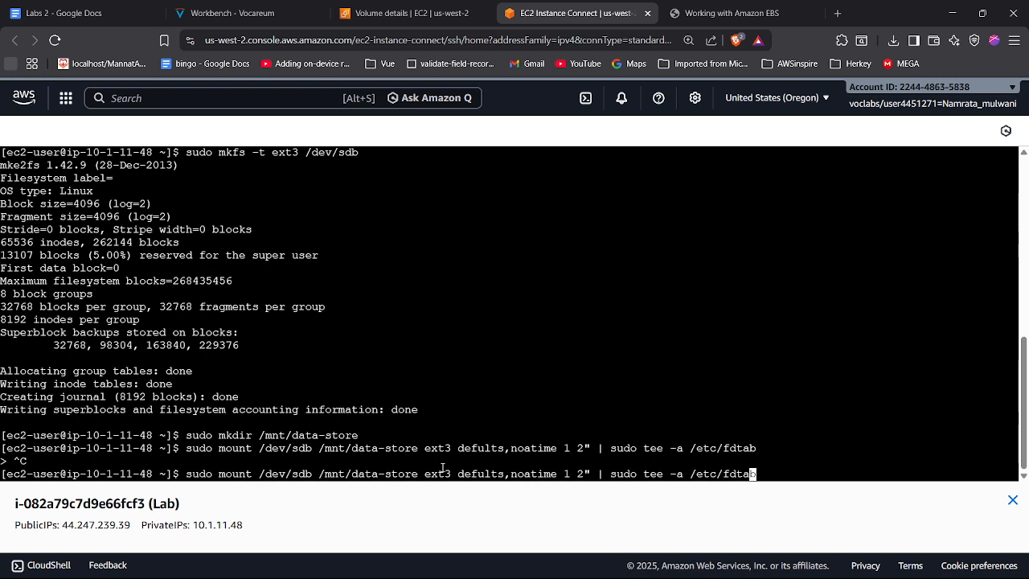
key(BackSpace)
text(s)
key(Return)
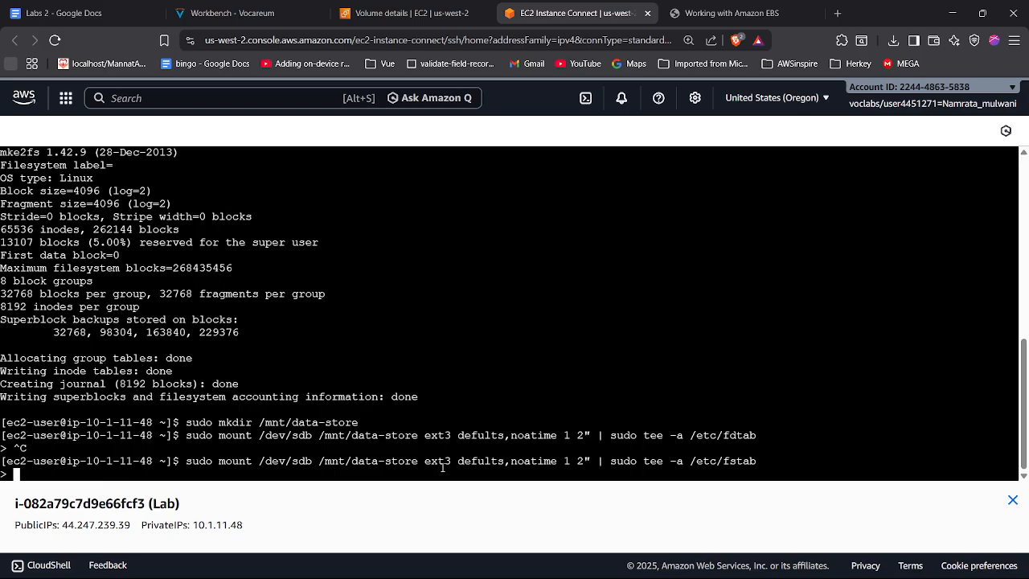
Step: Copy the Labs 2 document's Step 5 echo command for /etc/fstab, cancel the pending terminal command and paste the copied one at the prompt
click(125, 10)
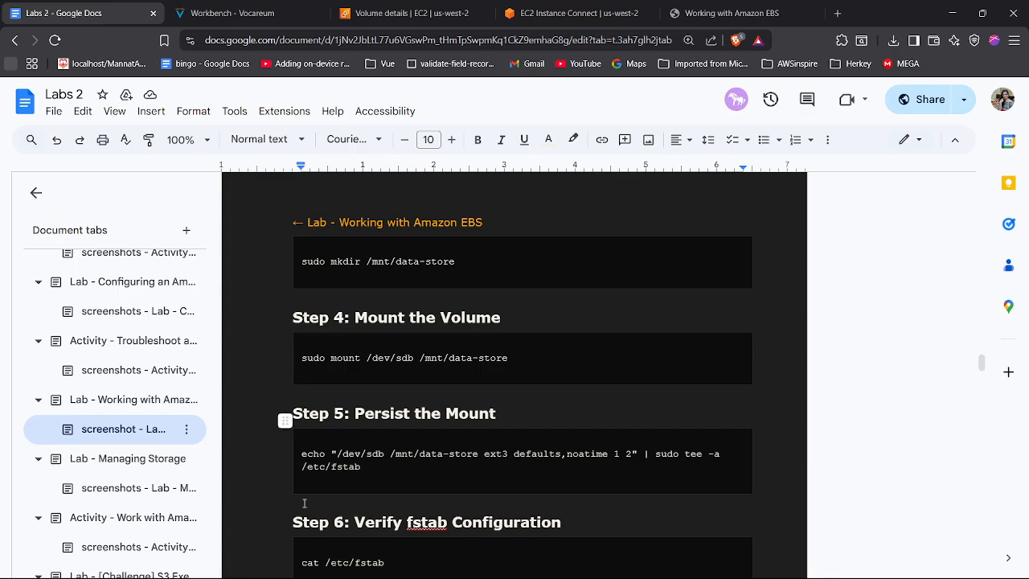
mouse_move(303, 454)
mouse_down()
mouse_move(363, 469)
mouse_move(301, 455)
mouse_up()
click(364, 470)
right_click(301, 455)
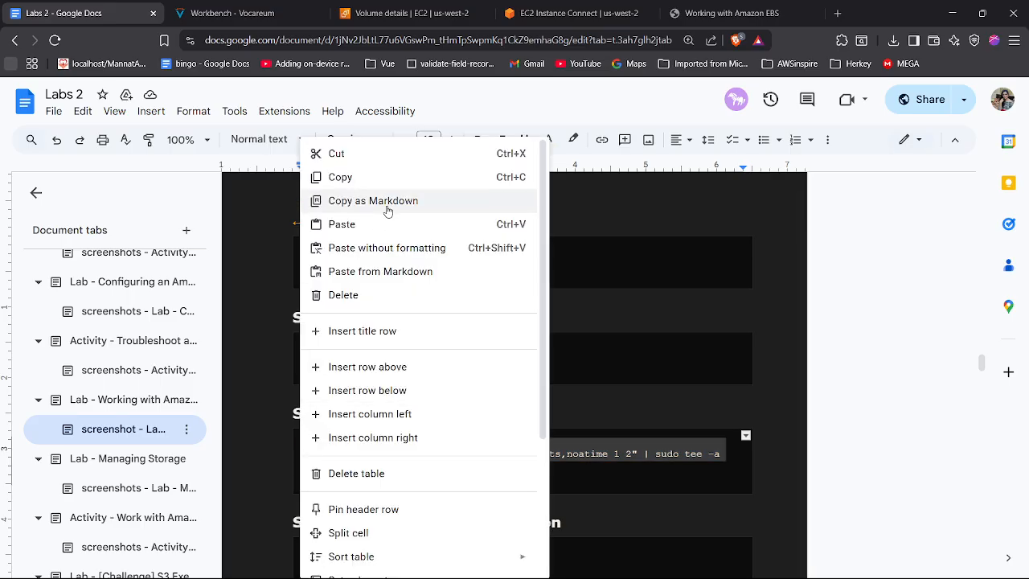
click(363, 179)
click(446, 13)
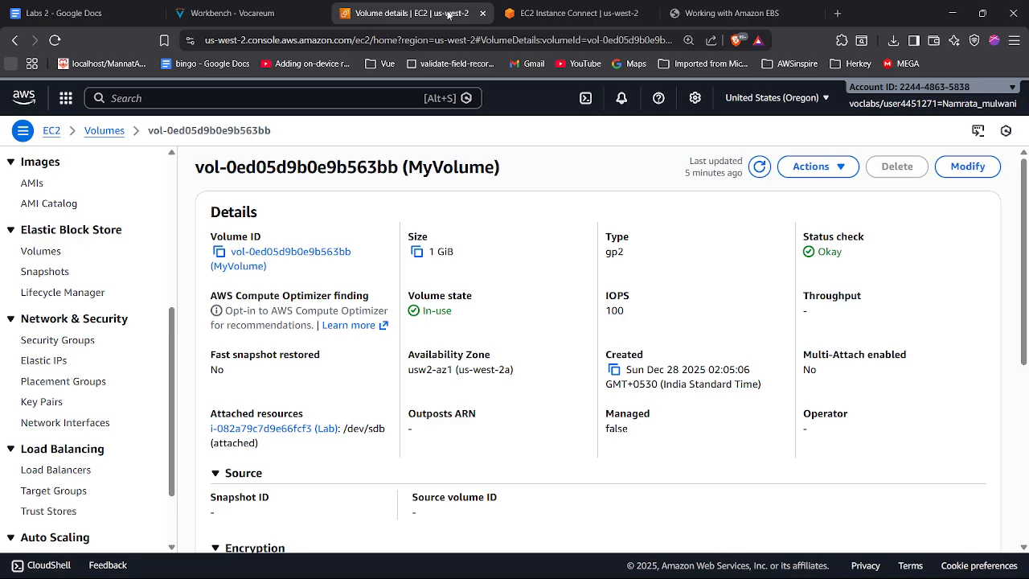
click(572, 13)
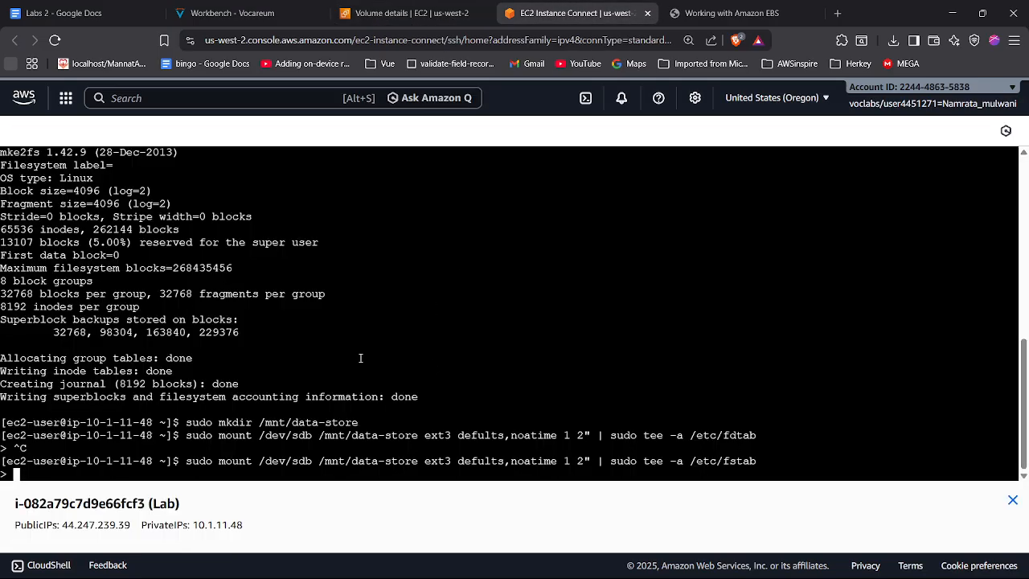
key(ctrl+c)
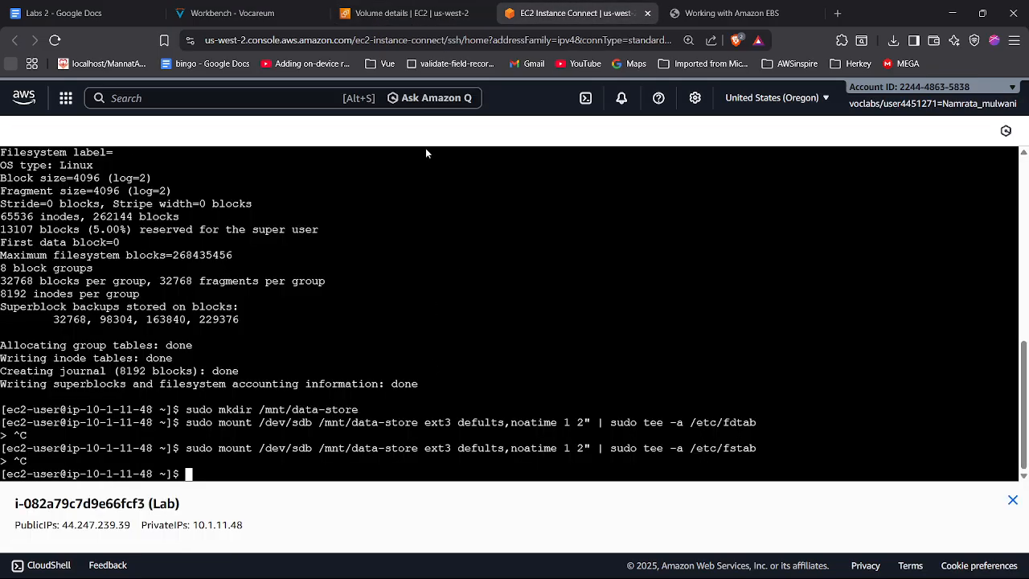
key(ctrl+v)
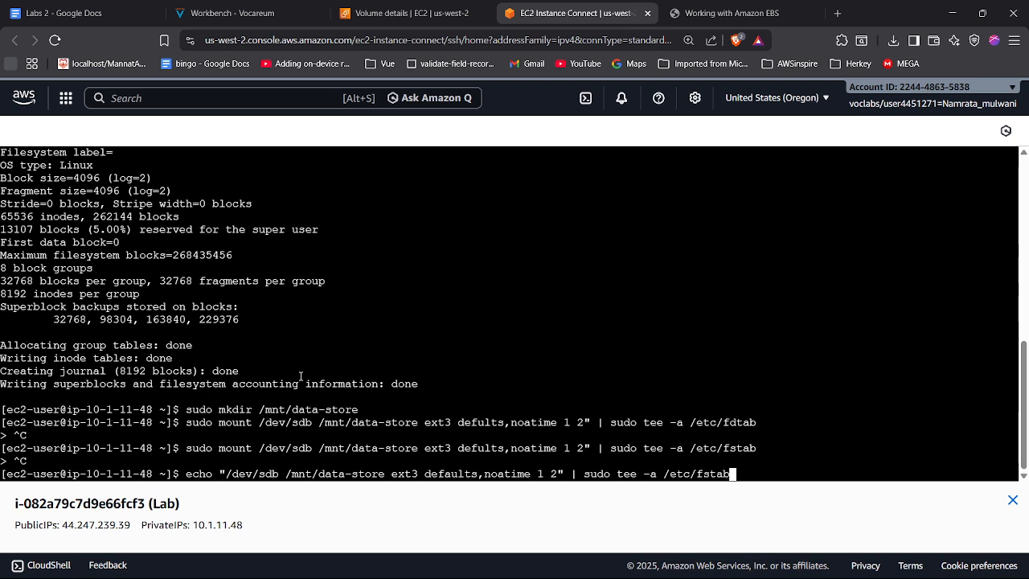
Step: Replace the pasted echo command with the previously cancelled mount command from the history, re-entering its mount keyword after sudo
key(Up)
key(Left)
key(Left)
key(Left)
key(Left)
key(Left)
key(Left)
key(Left)
key(Left)
key(Left)
key(Left)
key(Left)
key(Left)
key(Left)
key(Left)
key(Left)
key(Left)
key(Left)
key(Left)
key(Left)
key(Left)
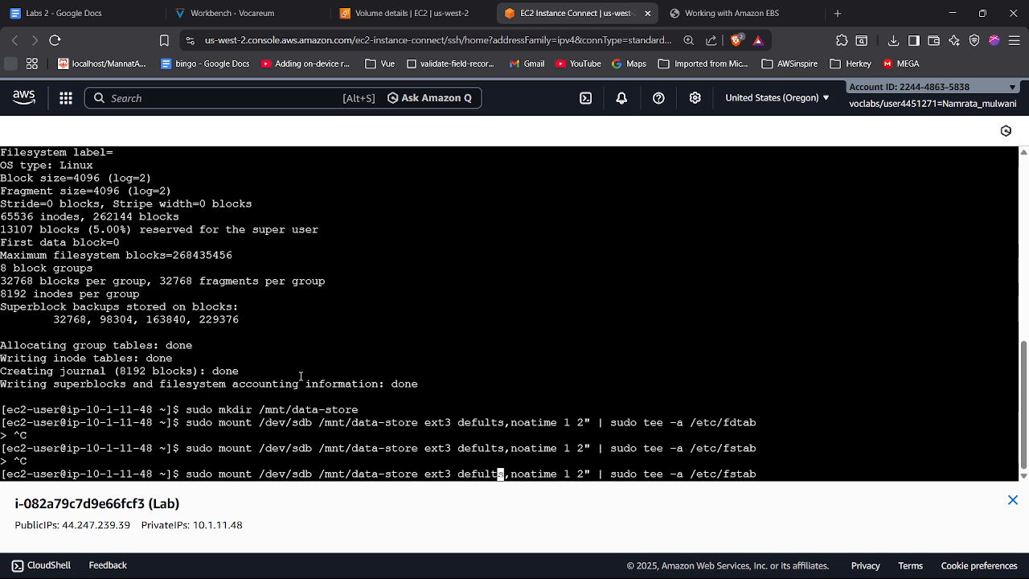
key(Left)
key(Left)
key(Left)
key(Left)
key(Left)
key(Left)
key(Left)
key(Left)
key(Left)
key(Left)
key(Left)
key(Left)
key(Left)
key(Left)
key(Left)
key(Left)
key(Left)
key(Left)
key(Left)
key(Left)
key(Left)
key(BackSpace)
key(BackSpace)
key(BackSpace)
key(BackSpace)
key(BackSpace)
key(BackSpace)
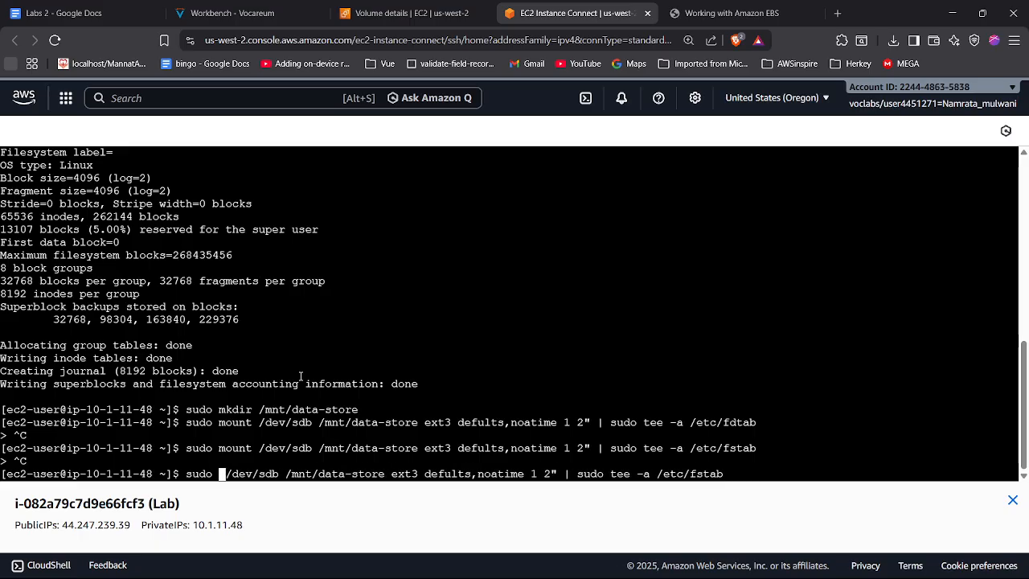
text(")
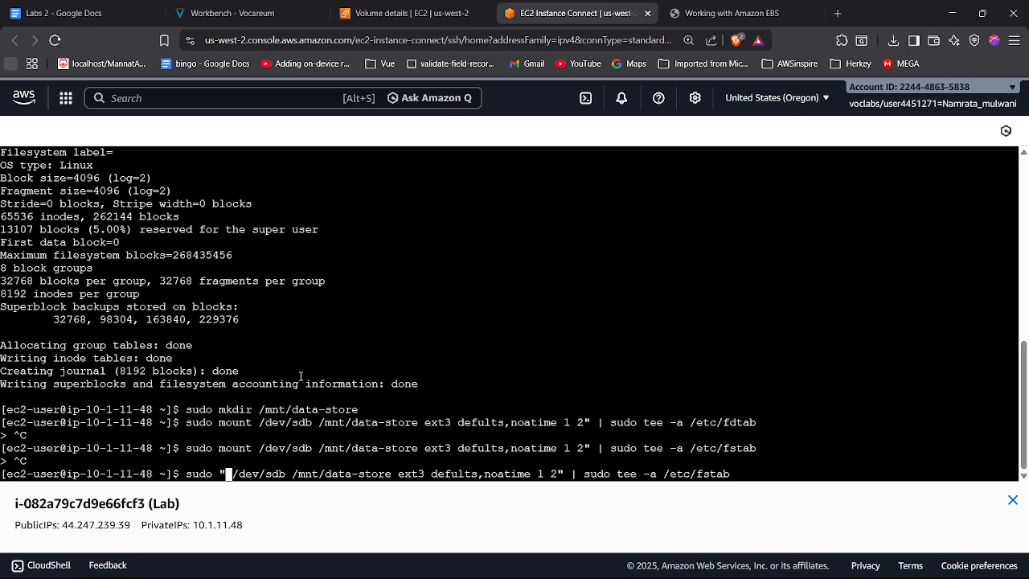
key(BackSpace)
text(mount)
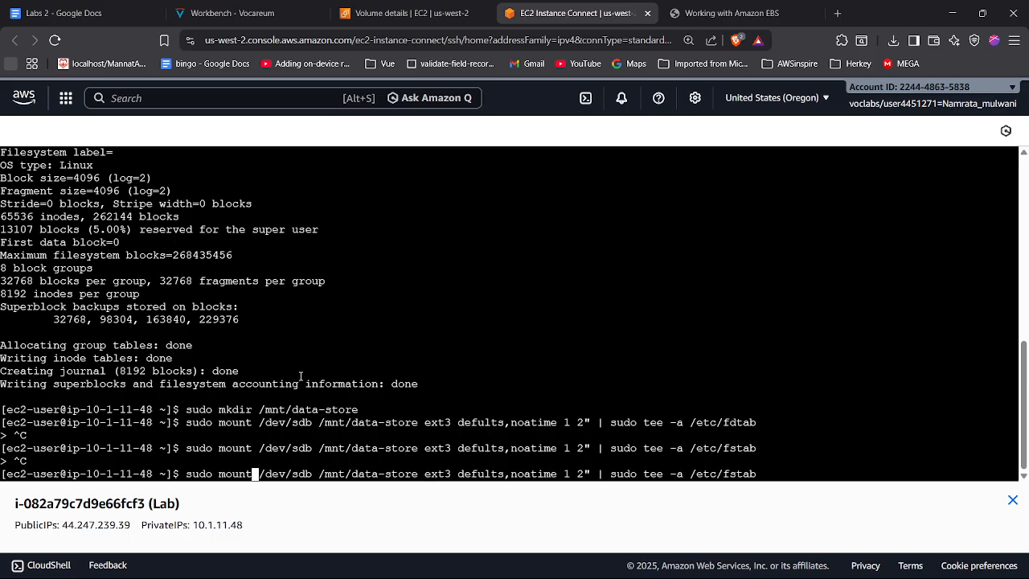
Step: Strip everything after the mount point from the recalled command and run it as sudo mount /dev/sdb /mnt/data-store
key(Right)
key(Right)
key(Right)
key(Right)
key(Right)
key(Right)
key(Right)
key(Right)
key(Right)
key(Right)
key(Right)
key(Right)
key(Right)
key(Right)
key(Right)
key(Right)
key(Right)
key(Right)
key(Right)
key(Right)
key(Right)
key(Right)
key(Right)
key(Right)
key(Right)
key(Right)
key(Right)
key(Right)
key(Right)
key(Right)
key(Right)
key(Right)
key(Right)
key(Right)
key(Right)
key(Right)
key(Right)
key(Right)
key(Right)
key(Right)
key(BackSpace)
key(BackSpace)
key(BackSpace)
key(BackSpace)
key(BackSpace)
key(BackSpace)
key(BackSpace)
key(BackSpace)
key(BackSpace)
key(BackSpace)
key(BackSpace)
key(BackSpace)
key(BackSpace)
key(BackSpace)
key(BackSpace)
key(BackSpace)
key(BackSpace)
key(BackSpace)
key(BackSpace)
key(BackSpace)
key(BackSpace)
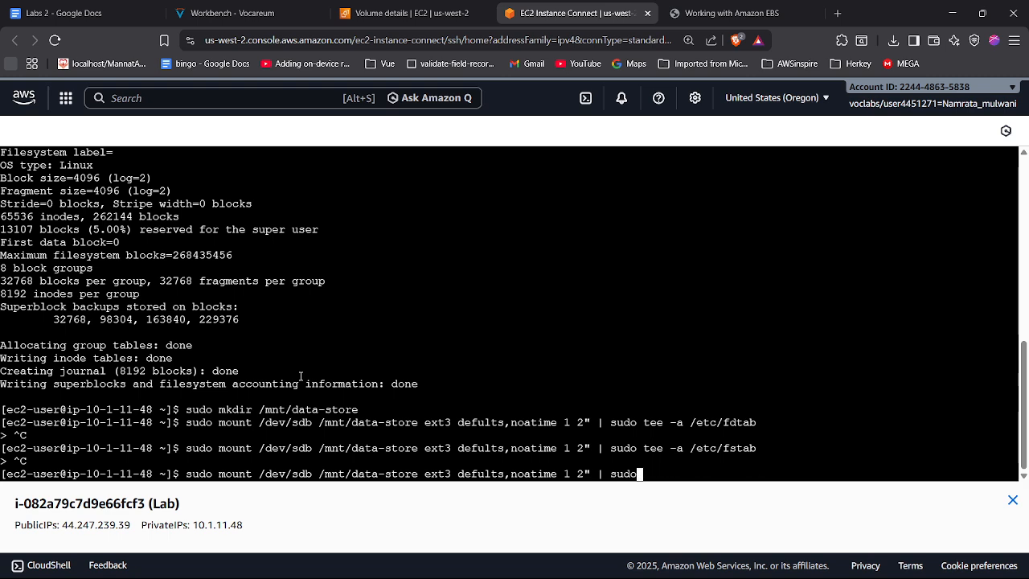
key(BackSpace)
key(BackSpace)
key(BackSpace)
key(BackSpace)
key(BackSpace)
key(BackSpace)
key(BackSpace)
key(BackSpace)
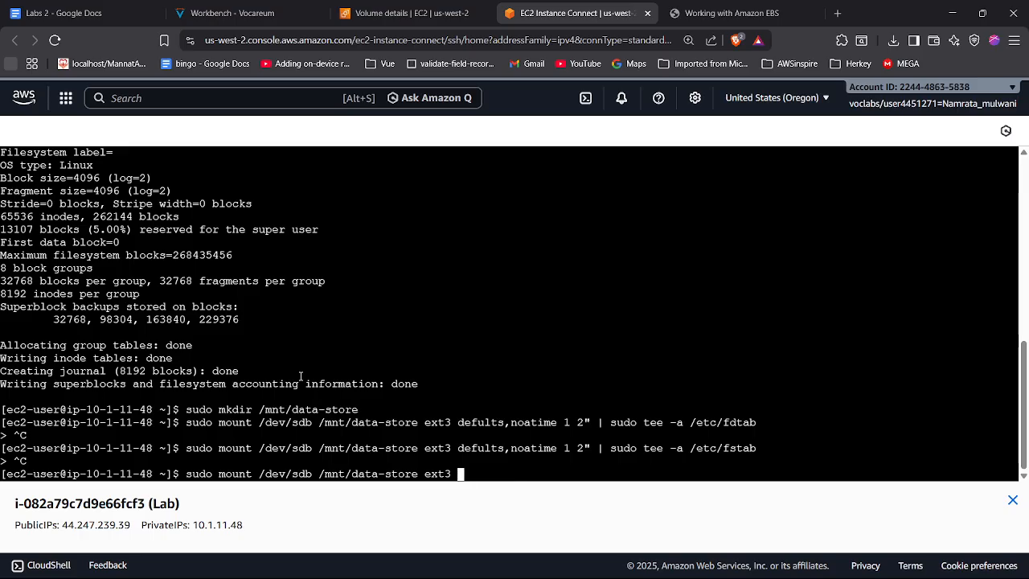
key(Return)
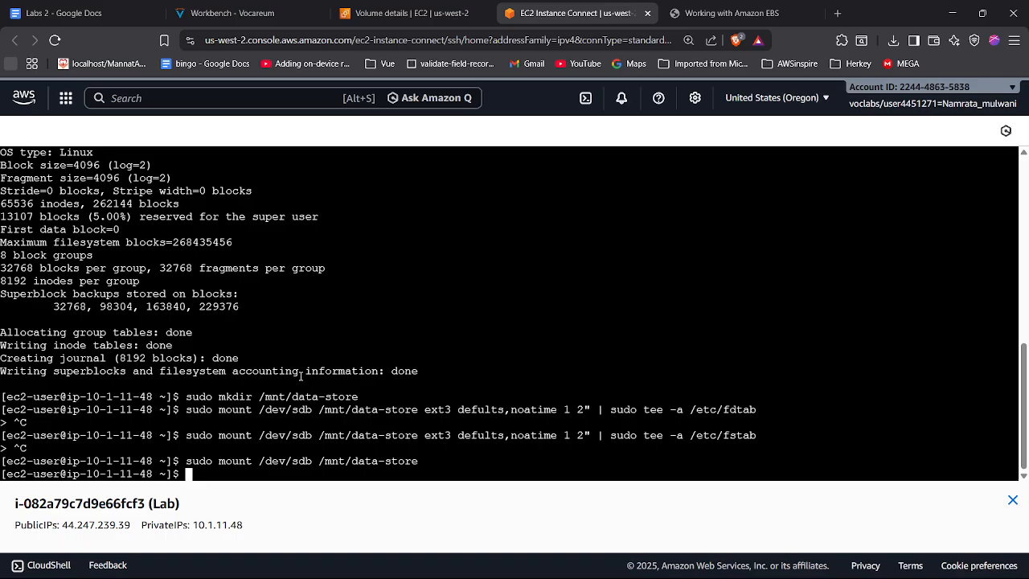
Step: Run echo "/dev/sdb /mnt/data-store ext3 defults,noatime 1 2" | sudo tee -a /etc/fdtab, reusing the arguments of the first cancelled mount command
text(echo)
drag(186, 461, 411, 461)
text(")
drag(259, 409, 766, 411)
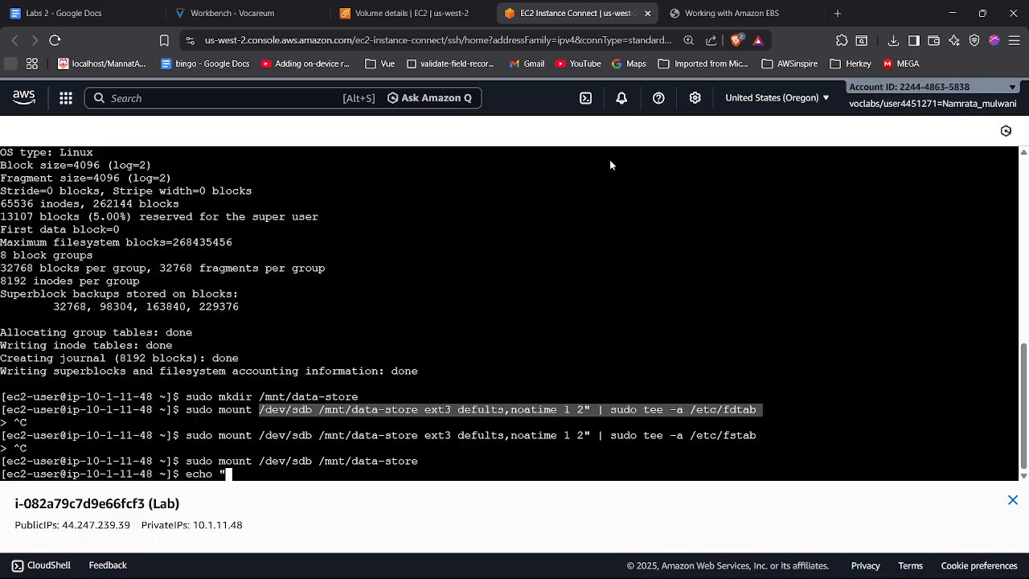
key(ctrl+v)
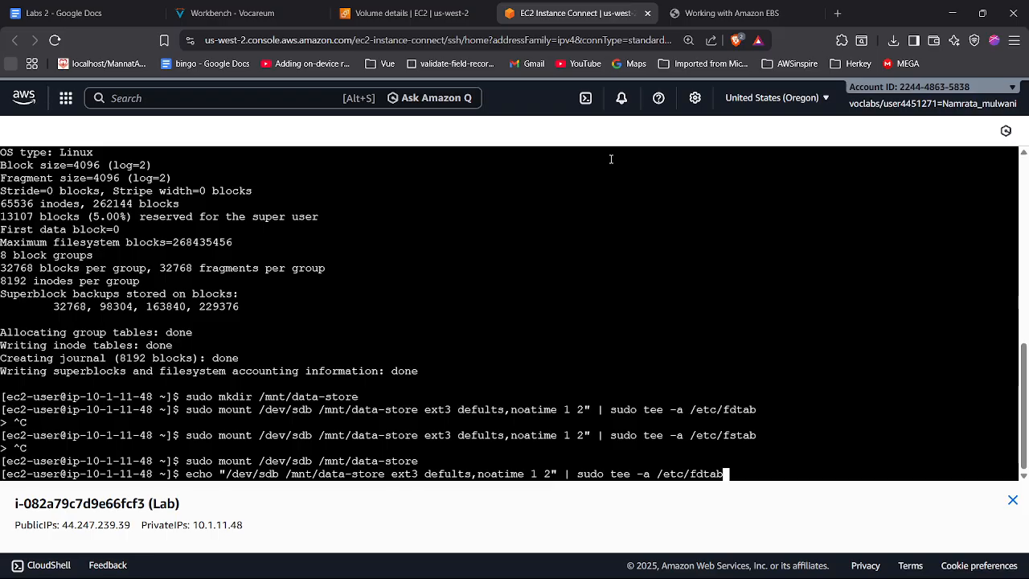
key(Return)
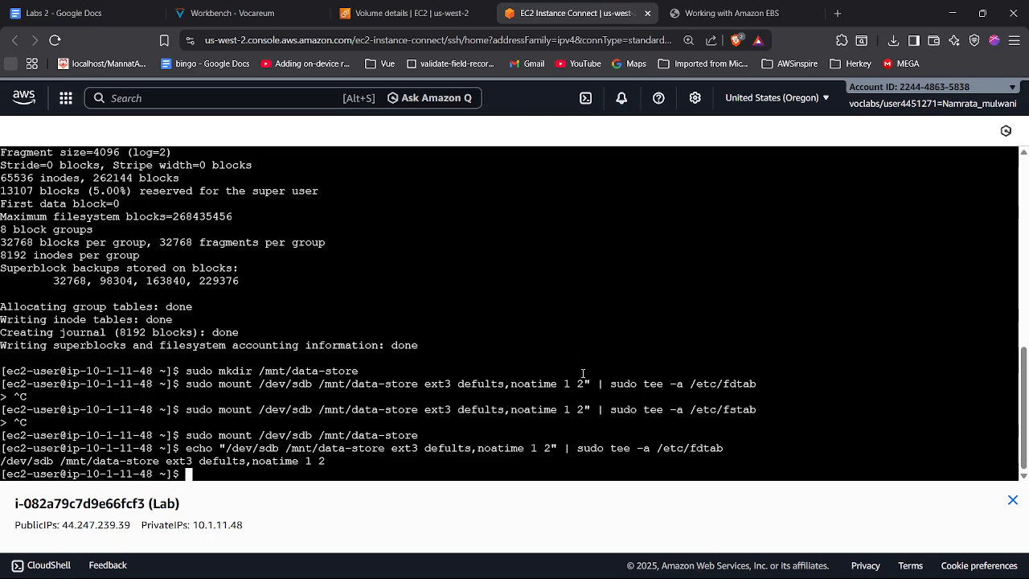
Step: Highlight the options defults,noatime 1 2 in the executed echo command and display the contents of /etc/fstab with cat
drag(553, 448, 424, 448)
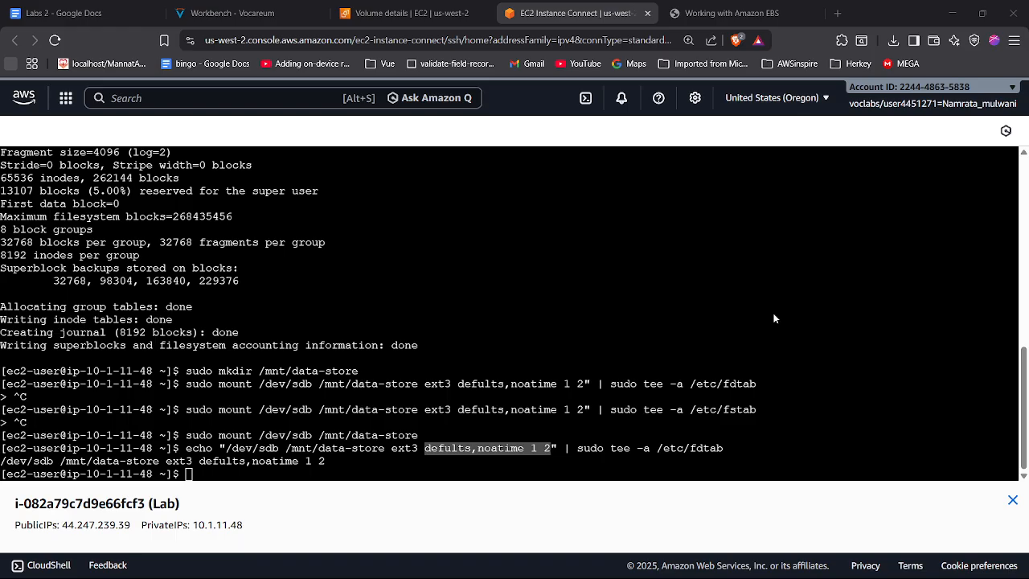
click(954, 4)
text(cat)
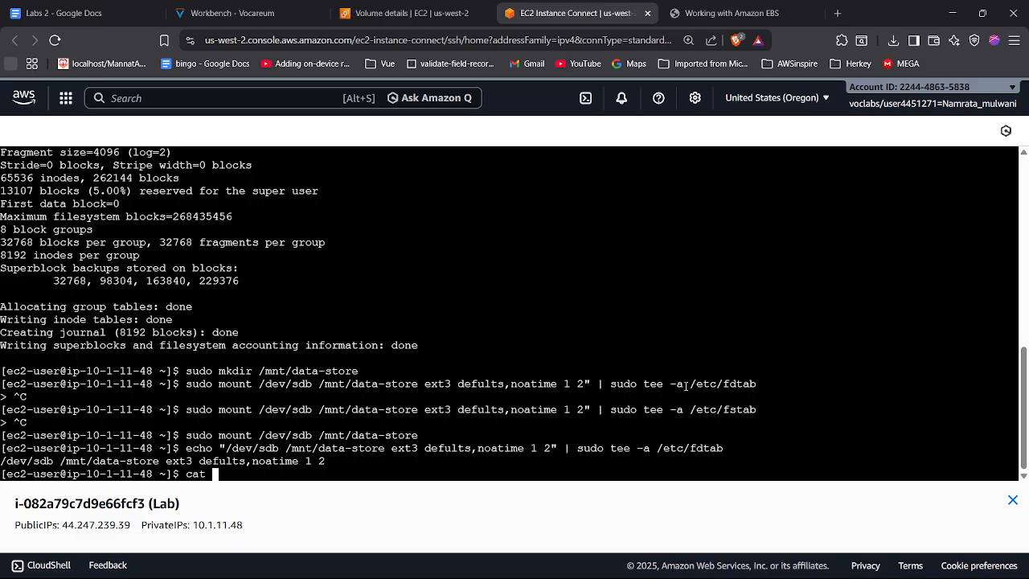
text( /etc/fstab)
key(Return)
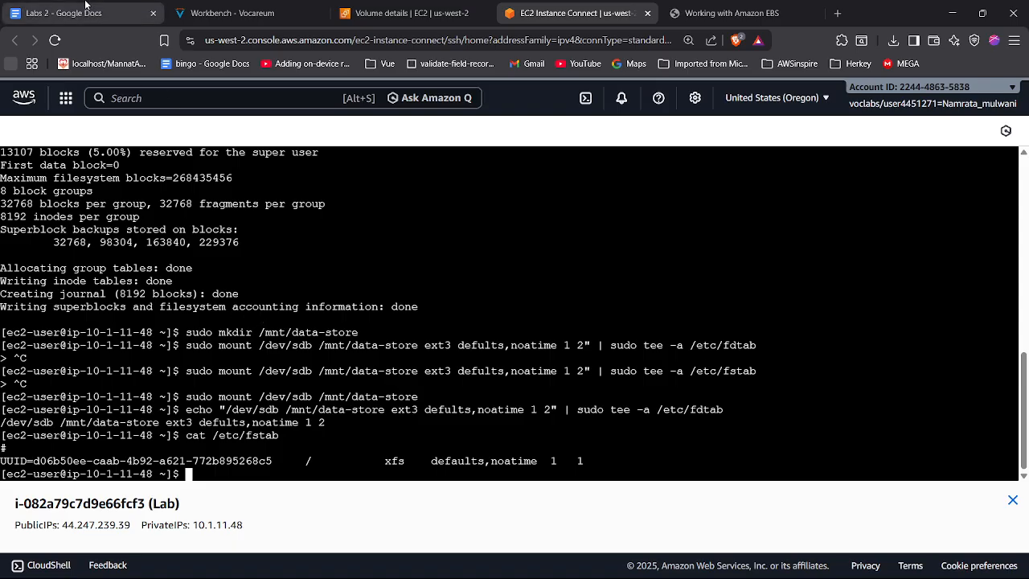
key(Up)
key(Up)
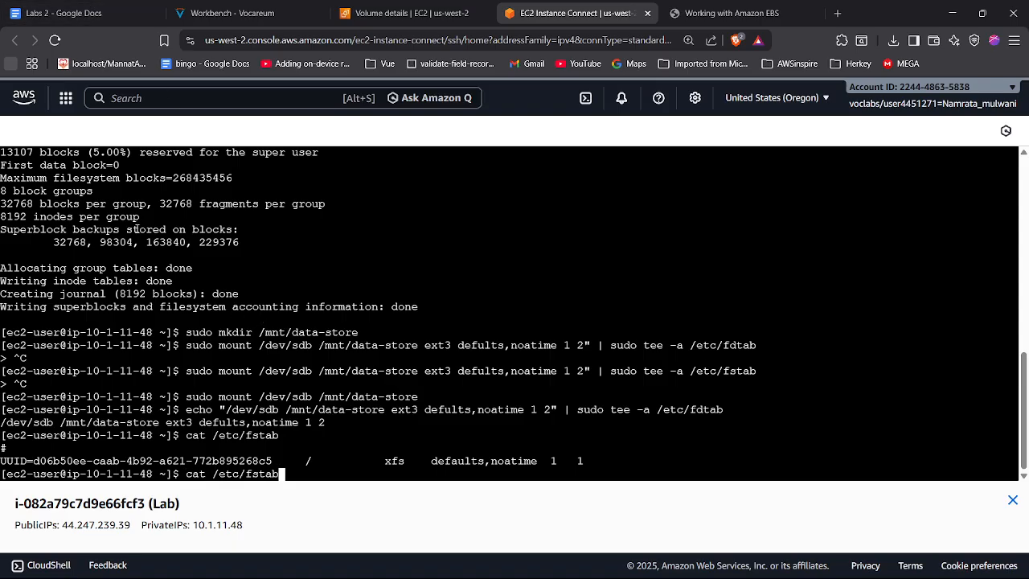
key(Left)
key(Left)
key(Left)
key(Left)
key(Left)
key(Left)
key(Left)
key(Left)
key(Left)
key(Left)
key(Left)
key(Left)
key(Left)
key(Left)
key(Left)
key(Left)
key(Left)
key(Left)
key(Left)
key(Left)
key(Left)
key(Left)
key(Left)
key(Left)
key(Left)
key(Left)
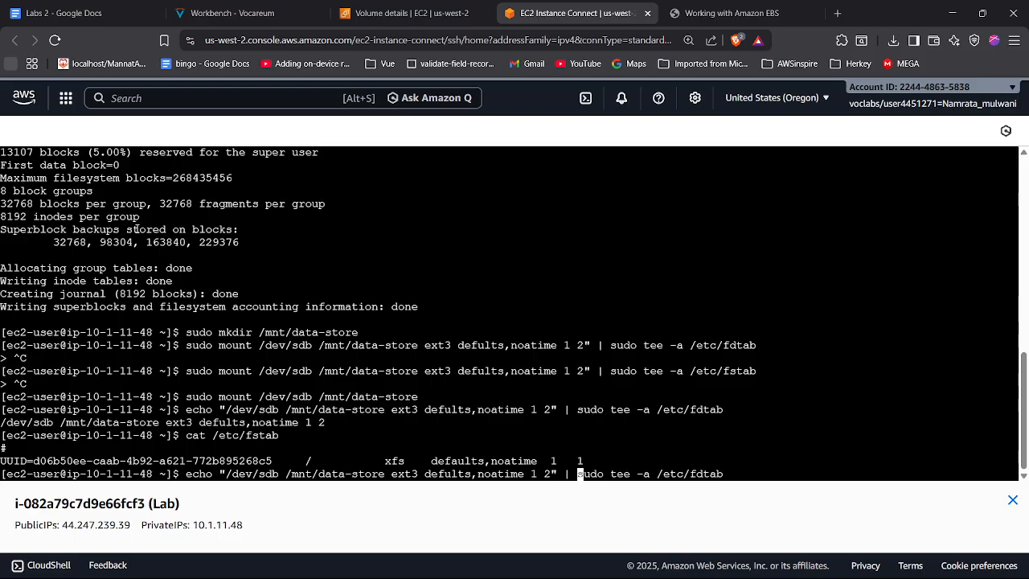
key(Left)
key(Left)
key(Left)
key(Left)
key(Left)
key(Left)
key(Left)
key(Left)
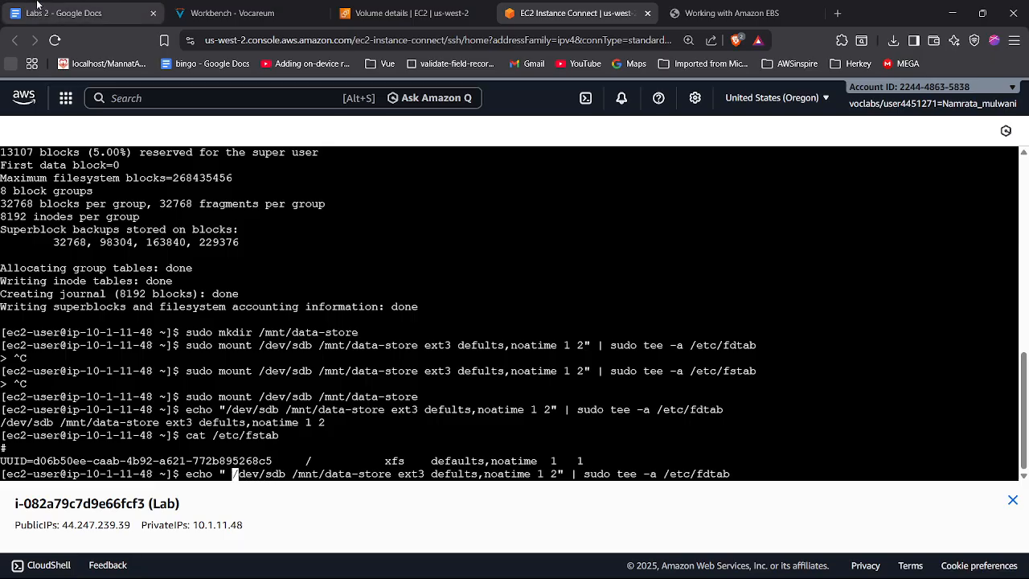
Step: Copy the Step 5 echo command from the Labs 2 document and run it in the EC2 terminal to append the mount entry to /etc/fstab
click(69, 7)
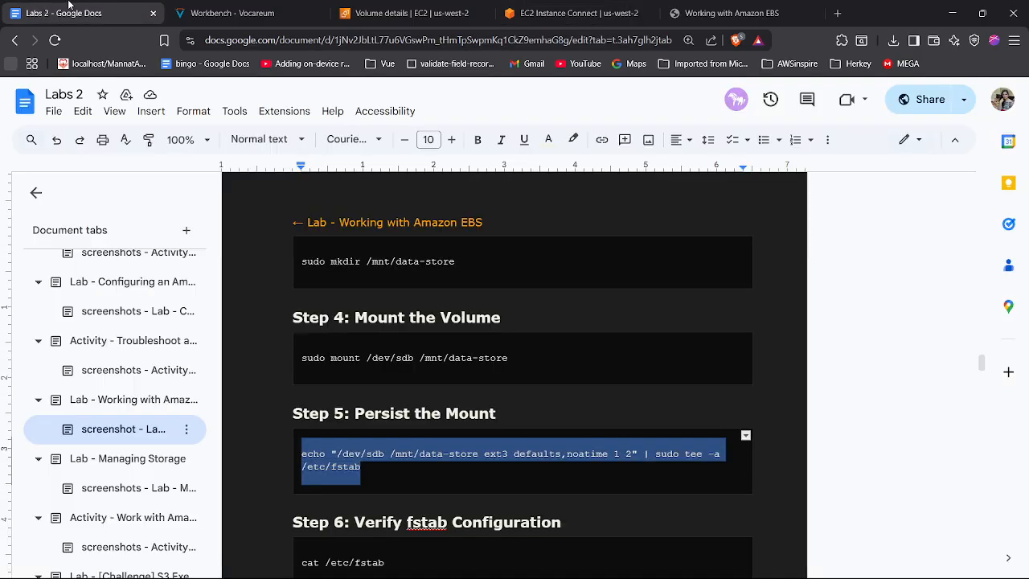
right_click(350, 455)
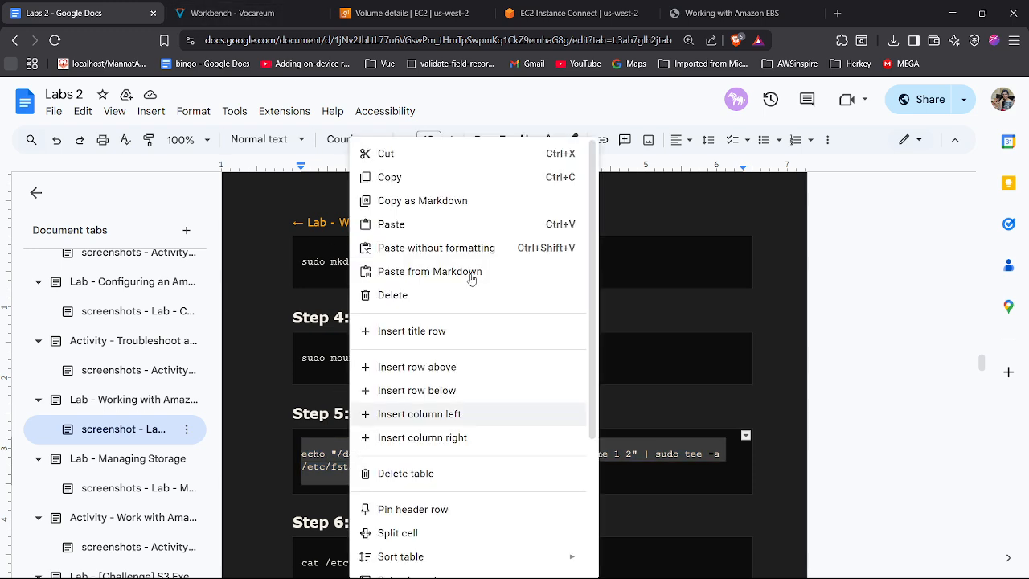
click(459, 178)
click(435, 7)
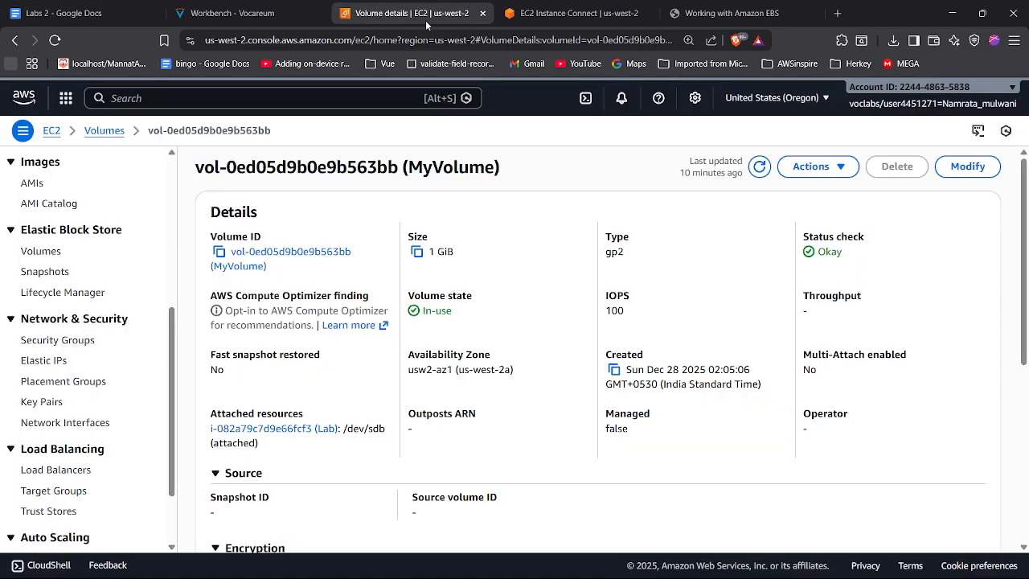
click(573, 8)
key(Down)
key(Down)
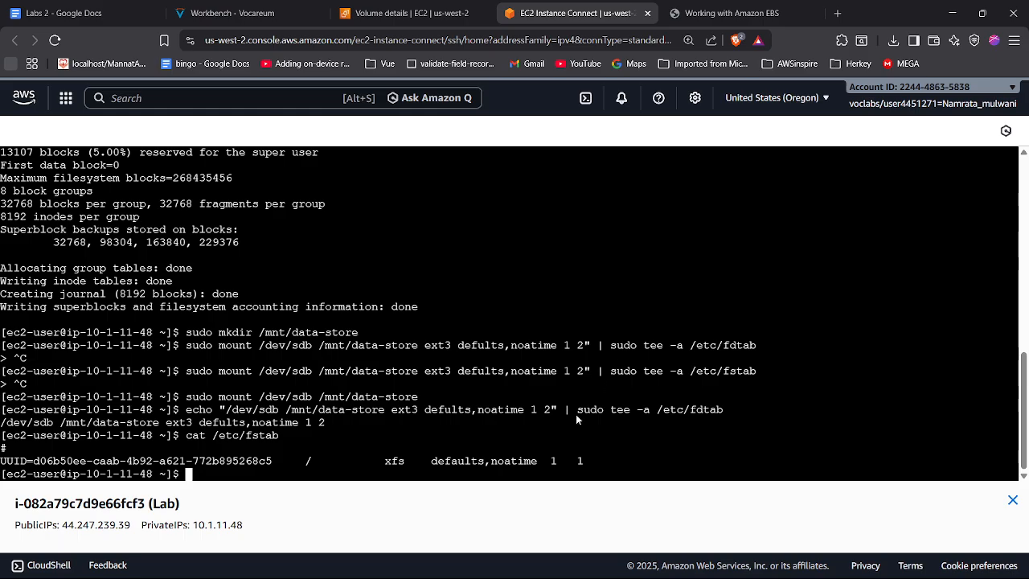
key(ctrl+v)
key(Return)
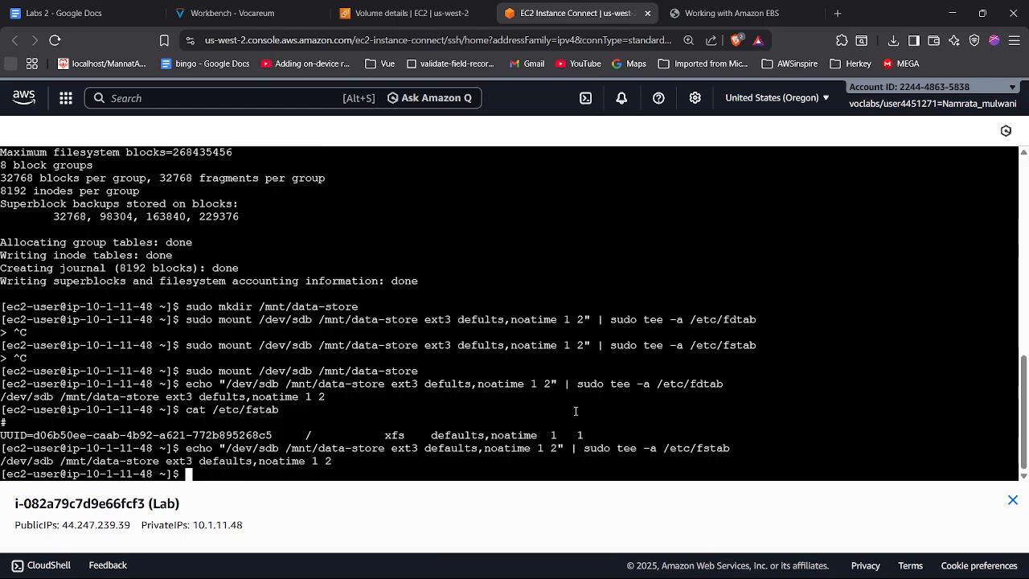
Step: Display the contents of /etc/fstab again with the earlier cat command from the history
key(Up)
key(Up)
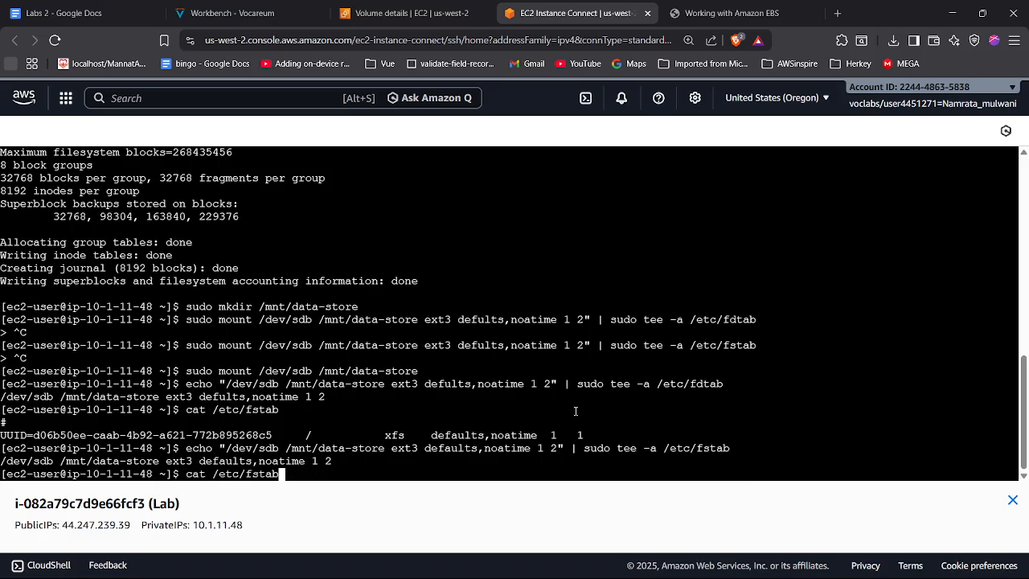
key(Return)
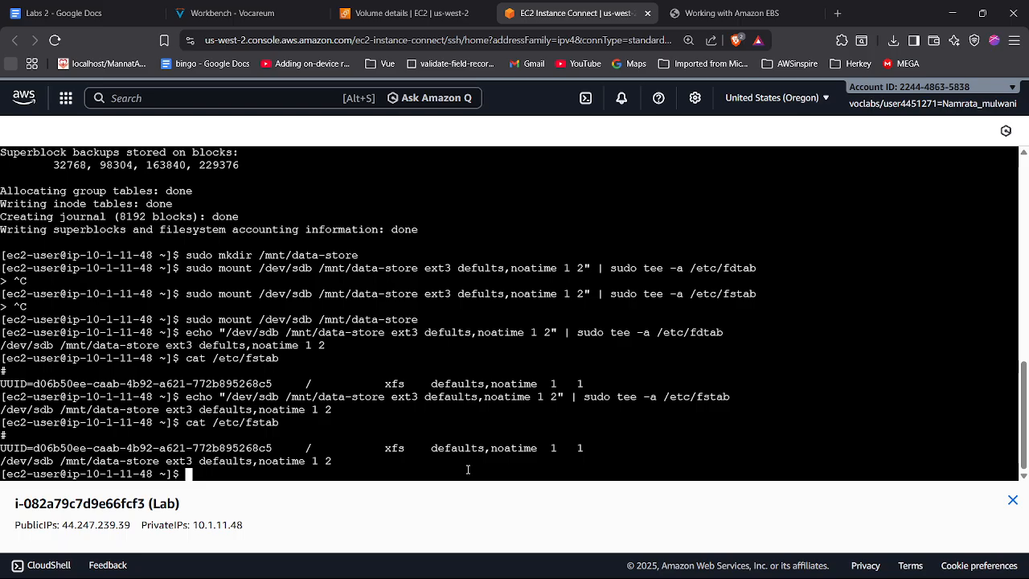
Step: List the mounted file systems with df -h and highlight the /mnt/data-store row and its /dev/nvme1n1 device name
text(dh -)
key(BackSpace)
key(BackSpace)
key(BackSpace)
key(BackSpace)
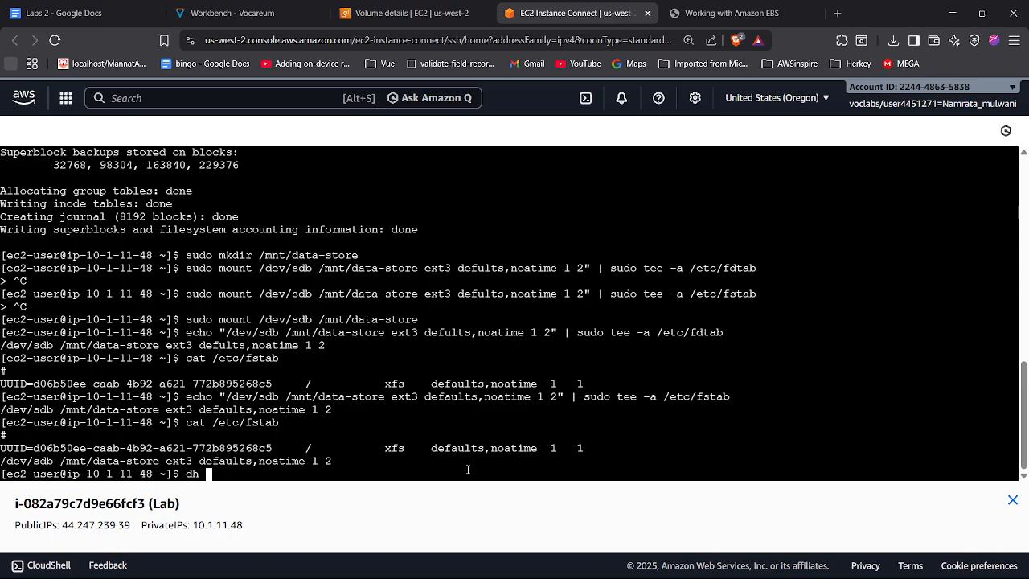
text(f -h)
key(Left)
key(Left)
key(Left)
key(Left)
text(d)
key(Return)
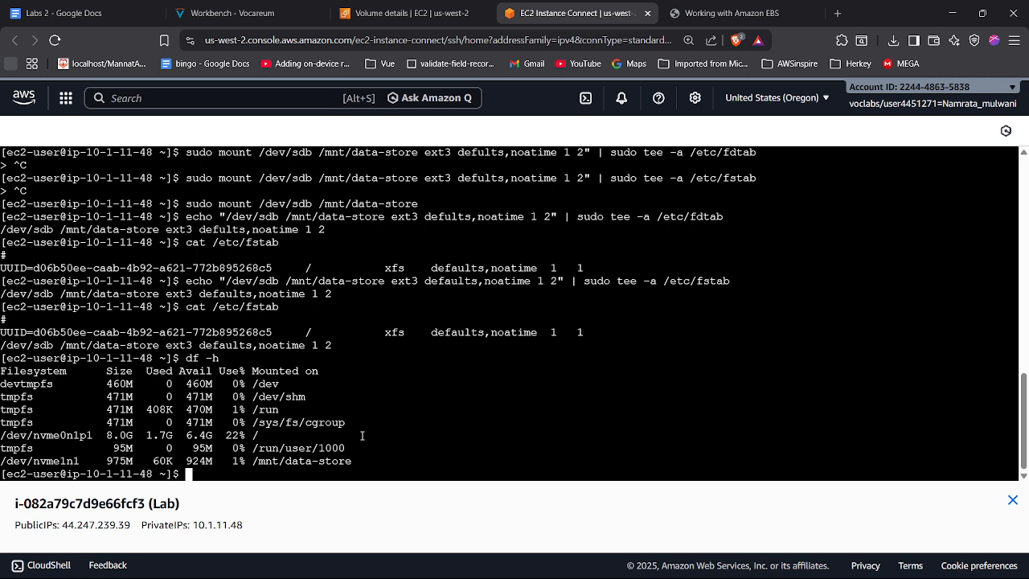
drag(354, 466, 1, 466)
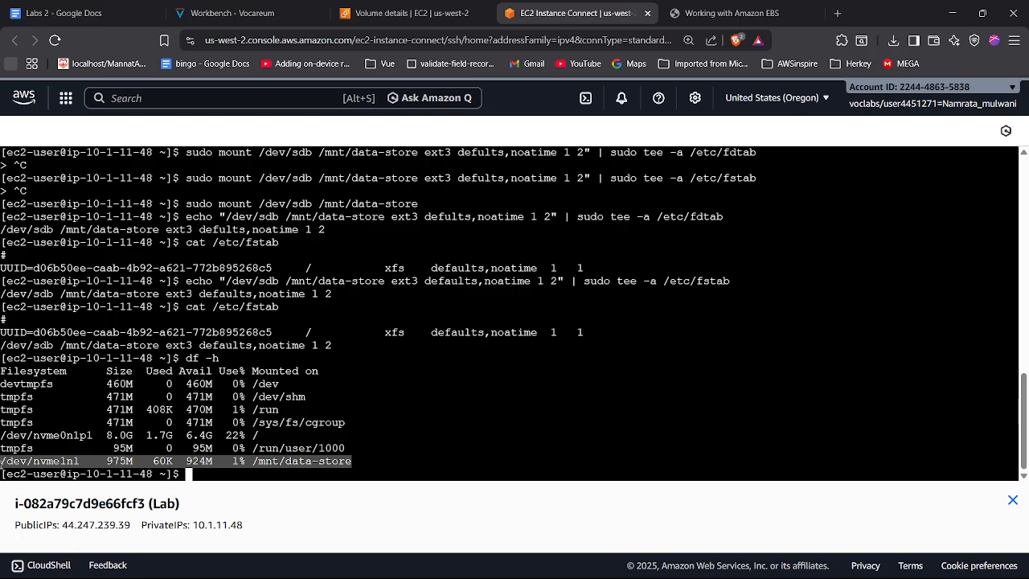
drag(2, 462, 78, 461)
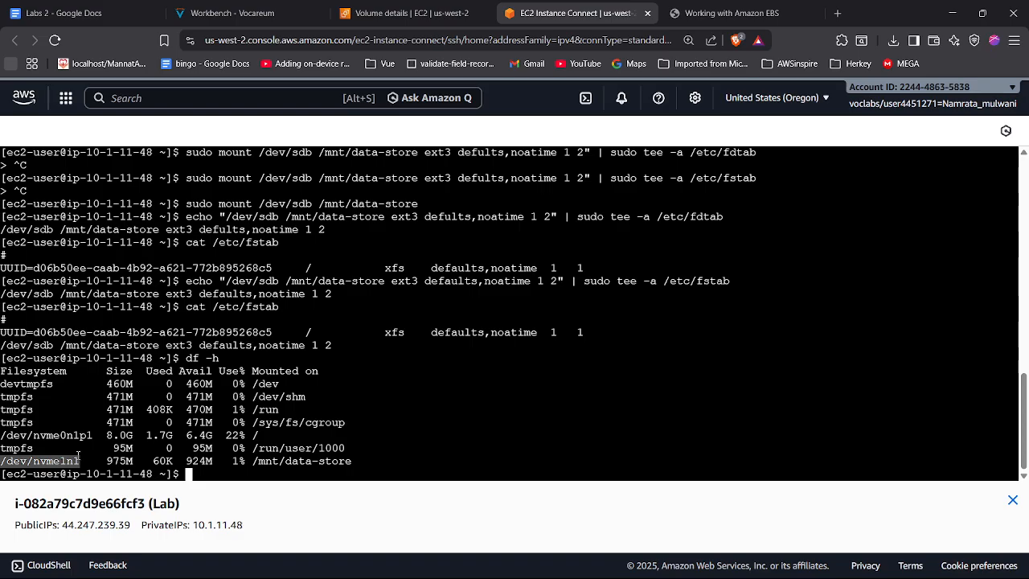
Step: Run sudo sh -c "echo some text has been written > /mnt/data-store/file.txt" to create a text file on the mounted volume
text(sudo )
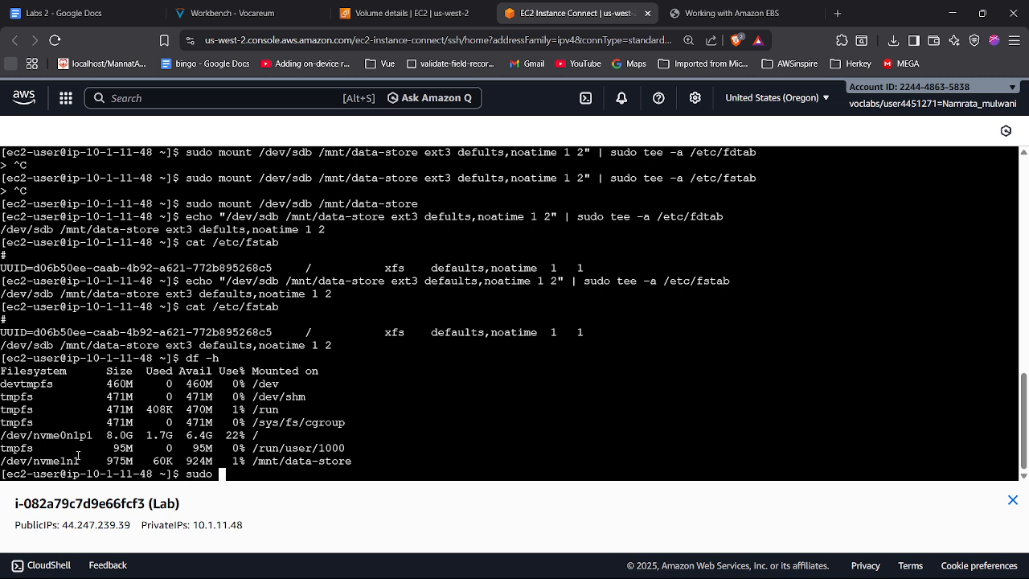
text(sh -c "")
key(Left)
text(echo some text )
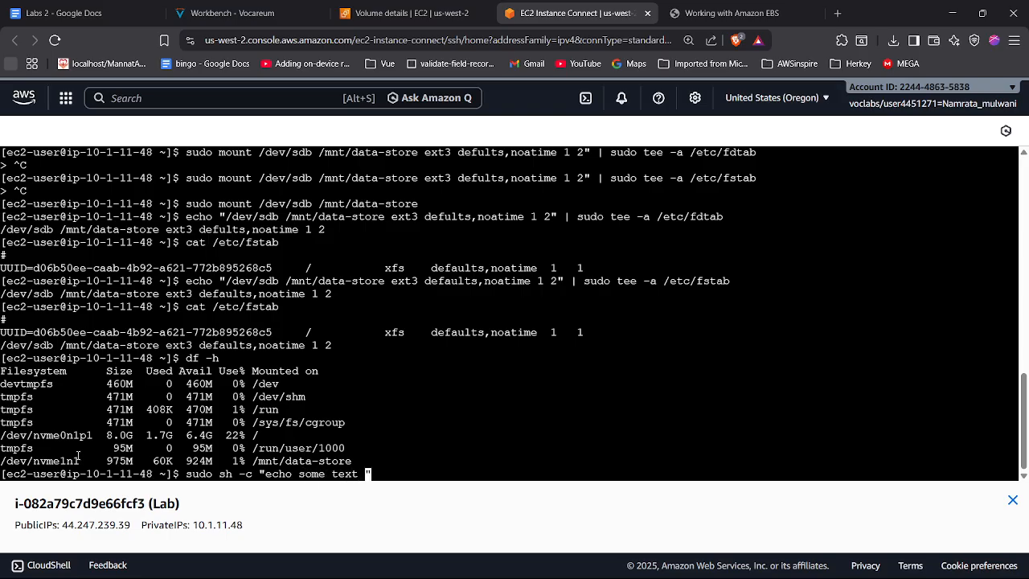
text(has been written)
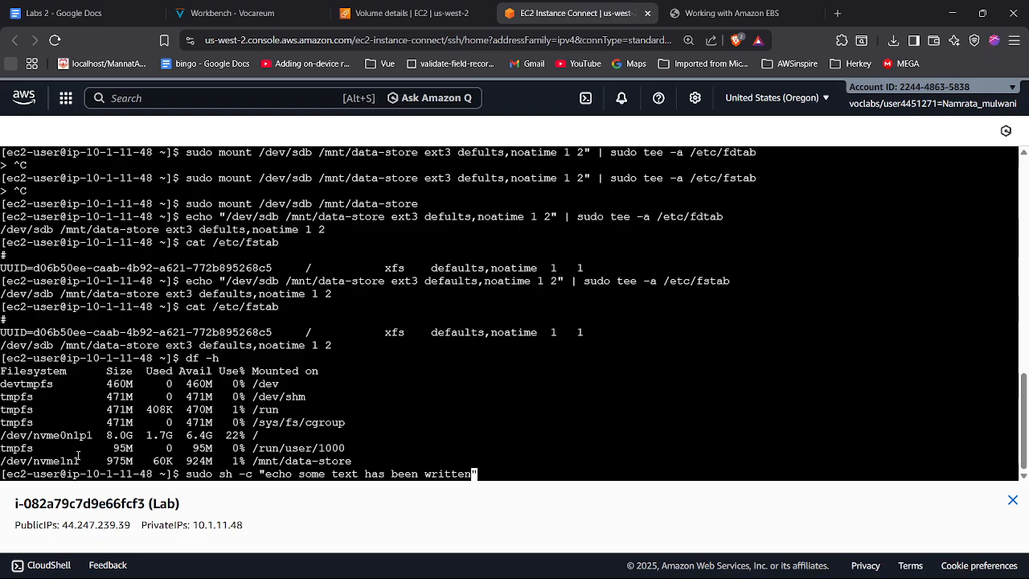
text( > )
text(/)
text(m)
text(nt/data)
text(-stor)
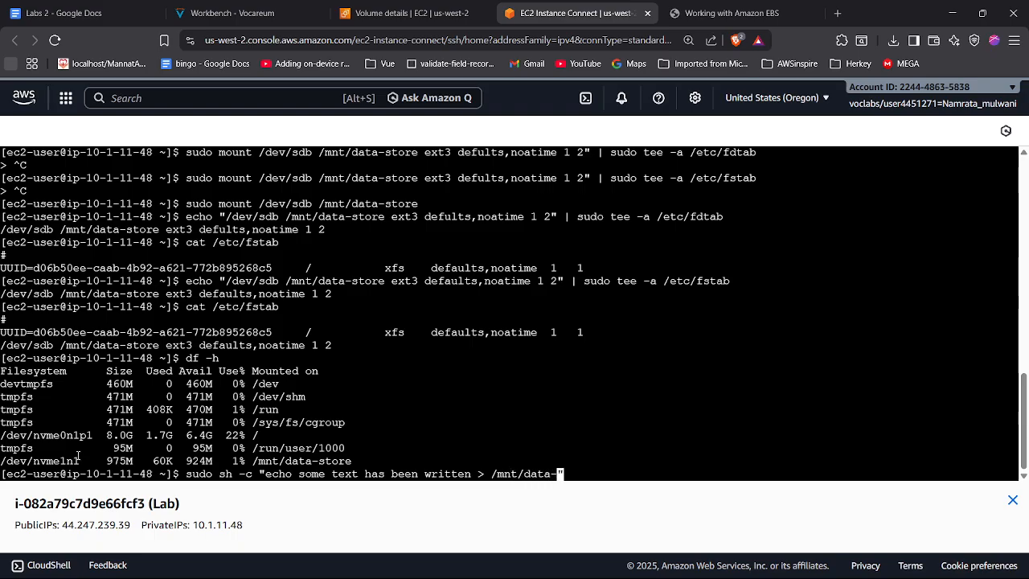
text(e)
text(/fi;e)
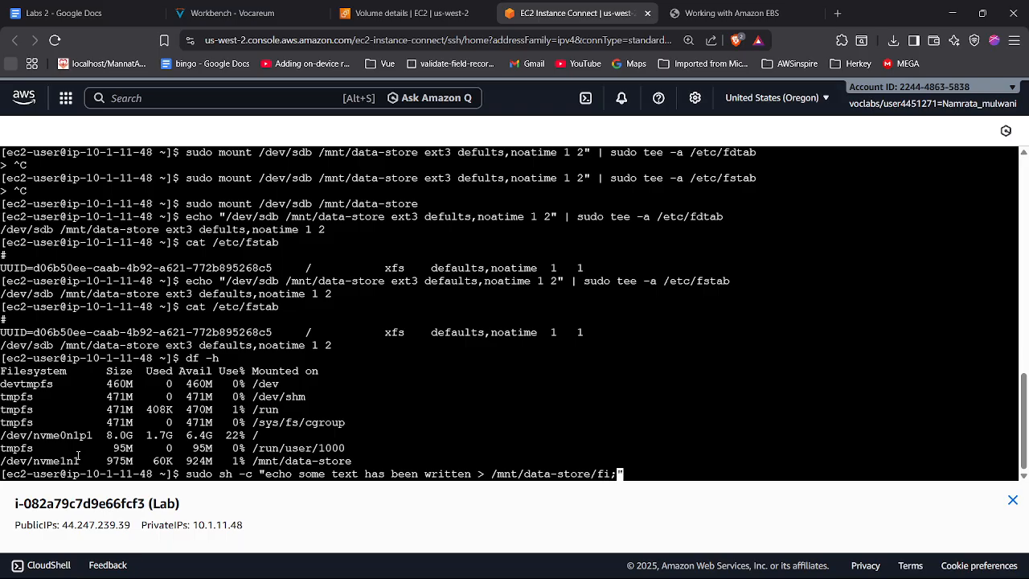
key(BackSpace)
key(BackSpace)
text(le)
text(.s)
key(BackSpace)
text(txt)
key(Return)
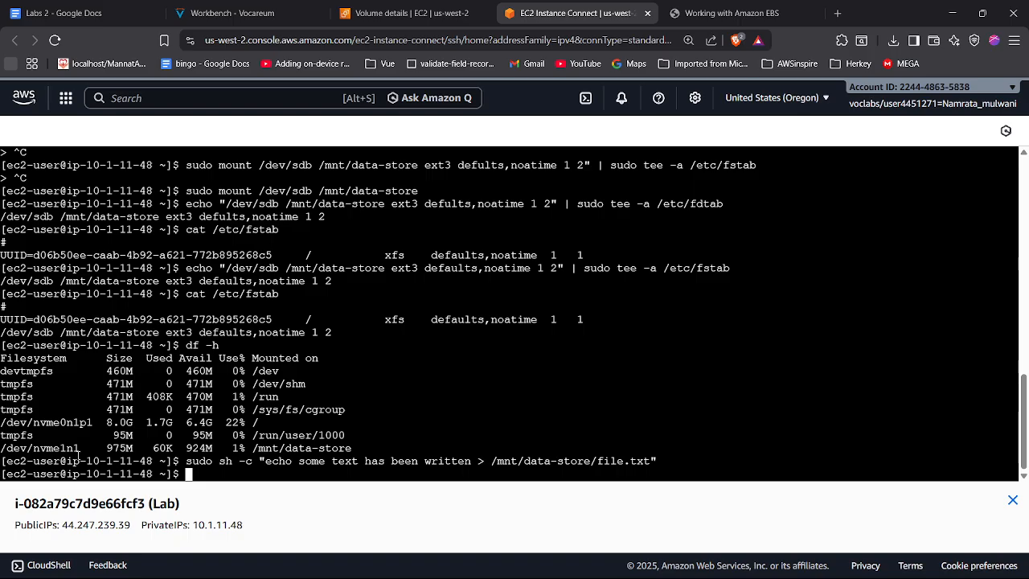
Step: Display the contents of /mnt/data-store/file.txt with cat
text(cat /mnt/data-store/file.txt)
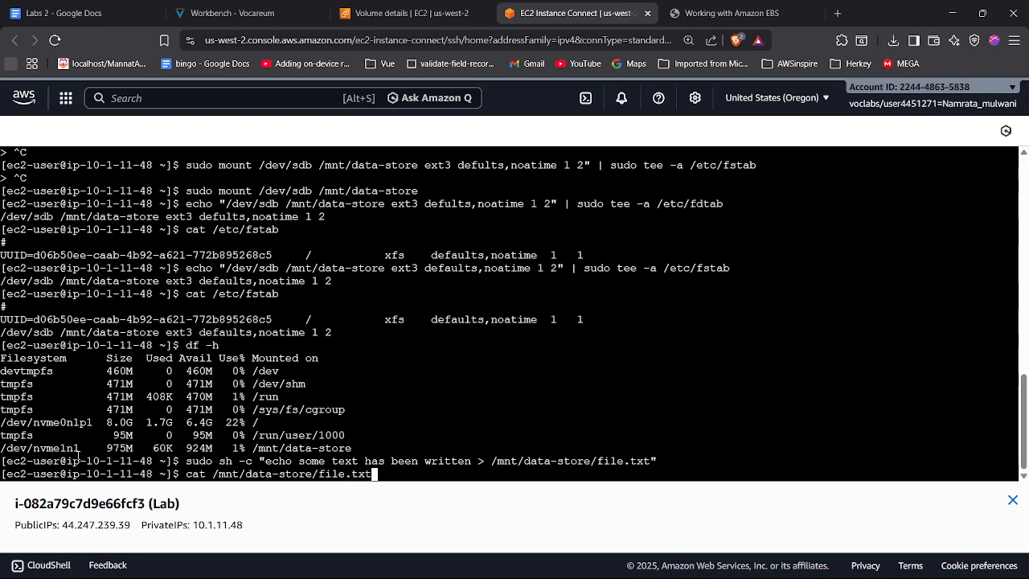
key(Return)
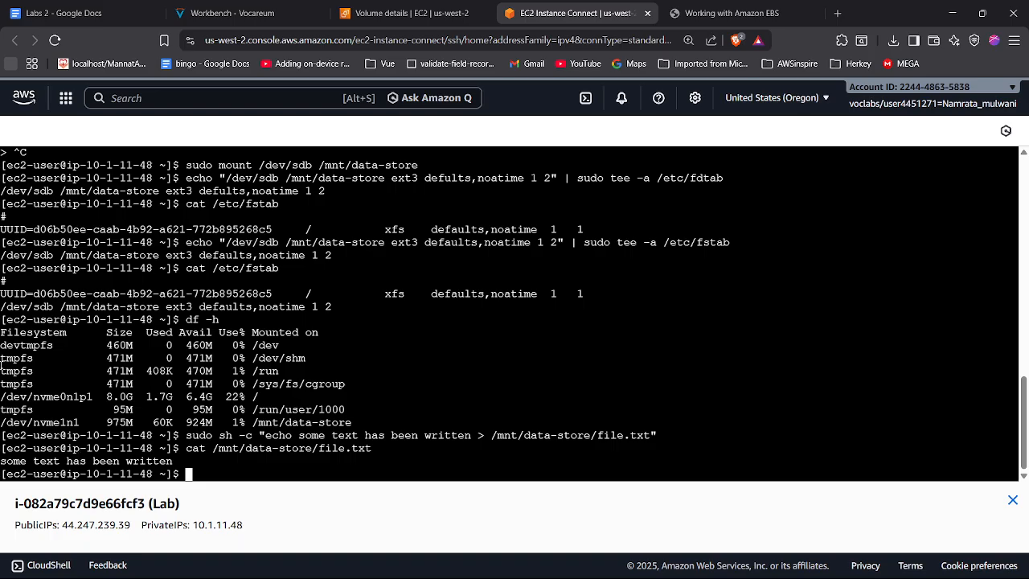
Step: Consult the Task 5 snapshot instructions in the Vocareum workbench and select MyVolume in the EC2 console's list of volumes
click(217, 13)
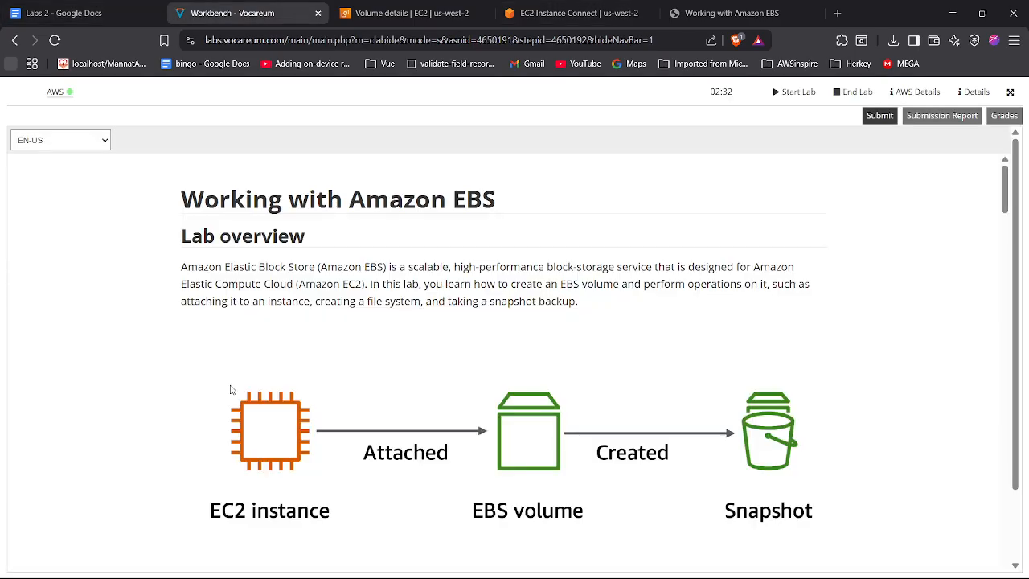
scroll(230, 389, down, 20)
scroll(230, 385, down, 3)
scroll(230, 386, up, 1)
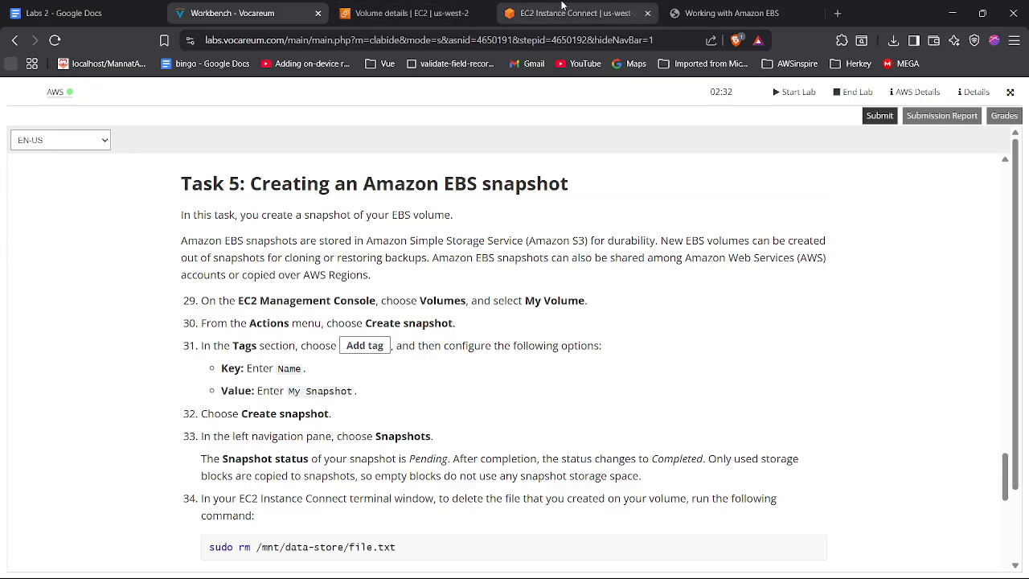
click(559, 10)
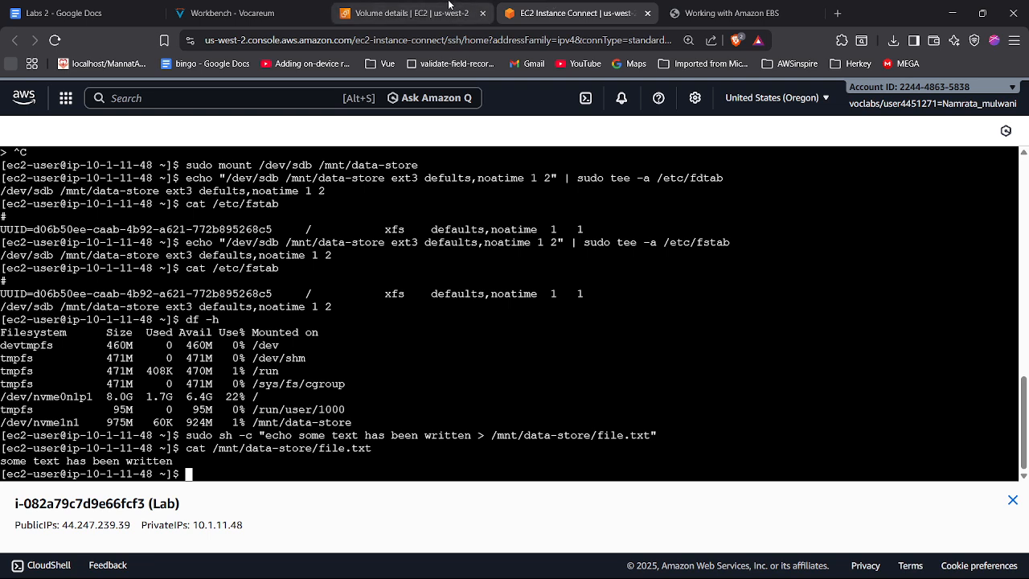
click(448, 5)
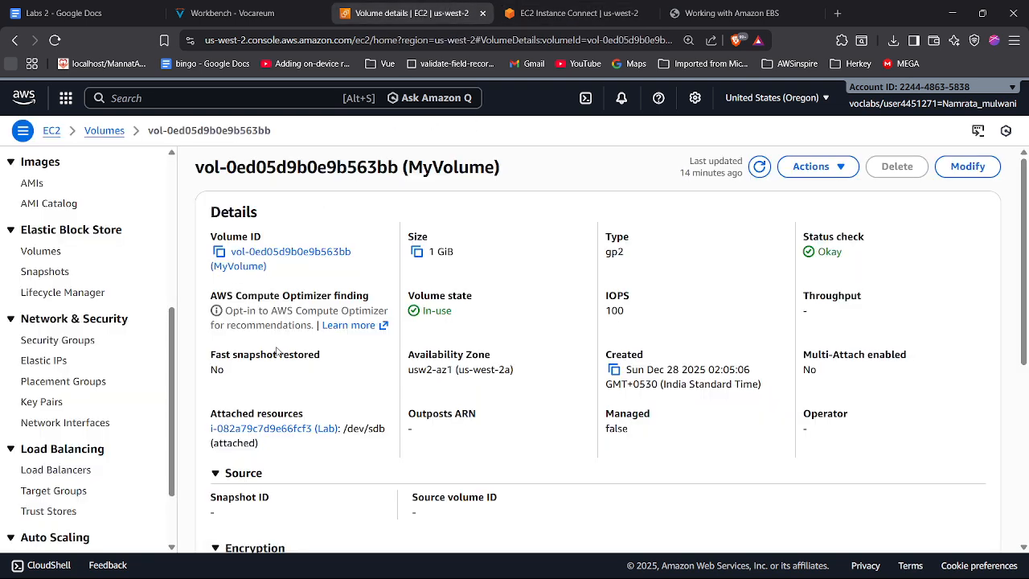
click(40, 252)
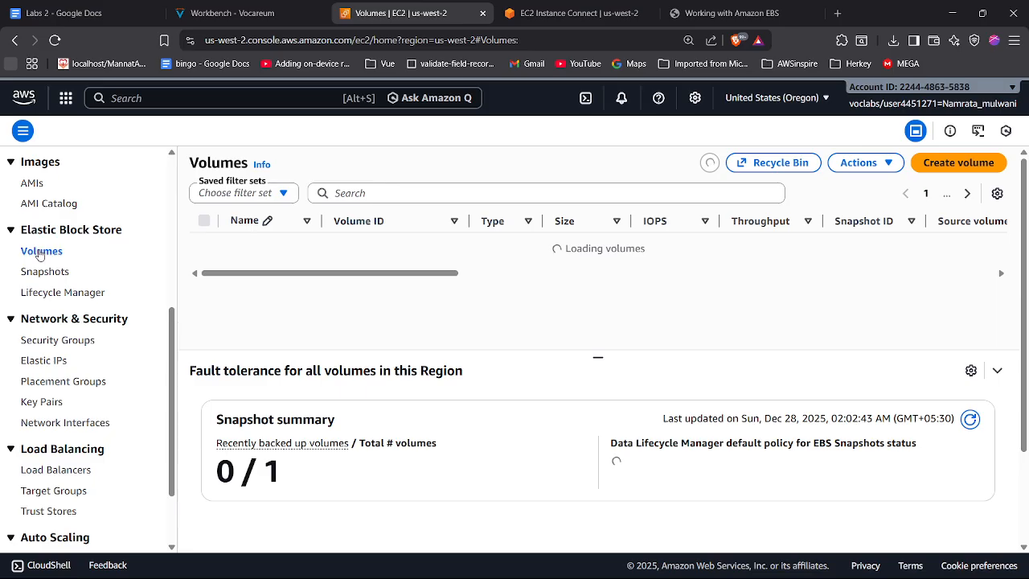
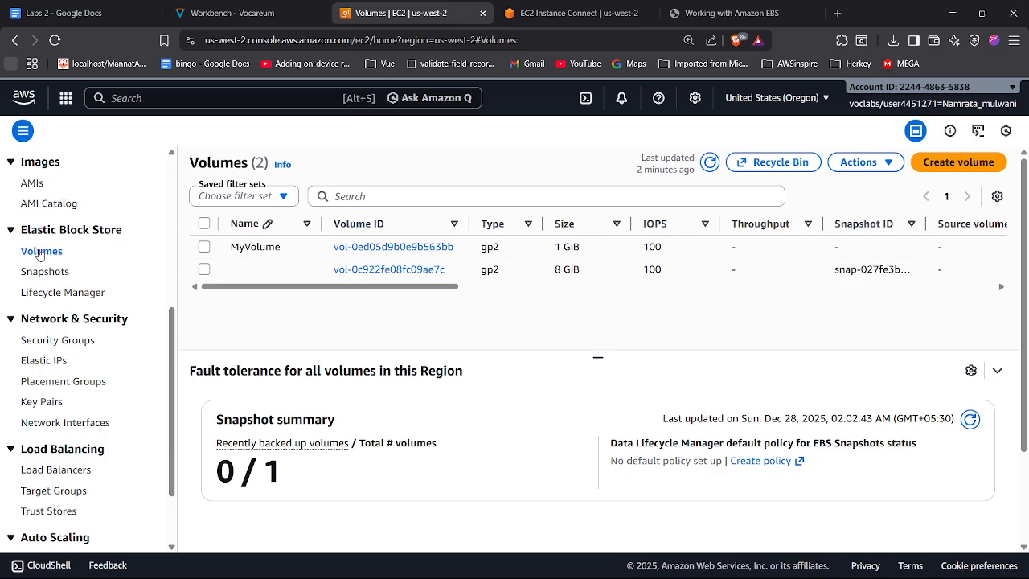
click(204, 248)
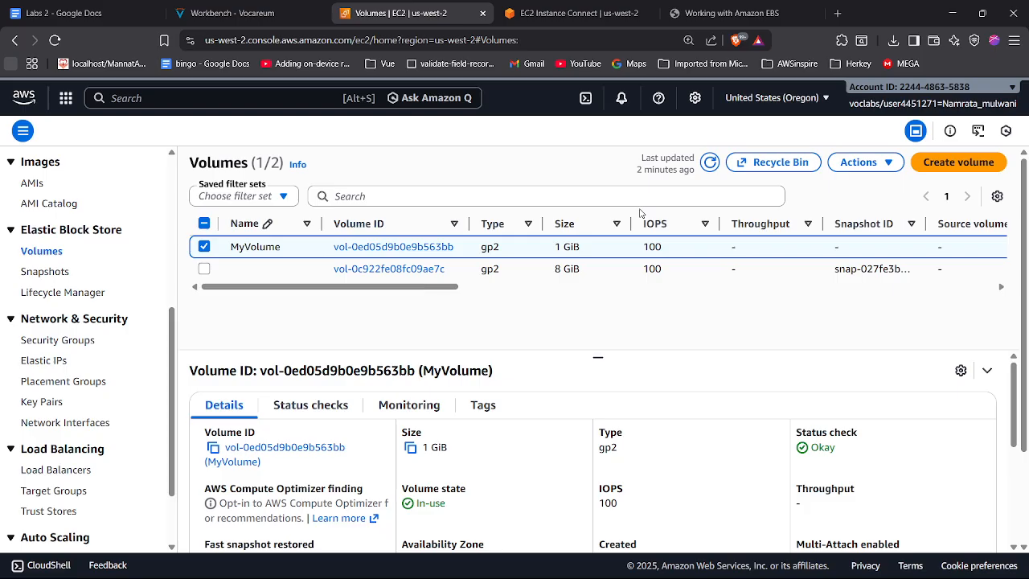
Step: Check the Task 5 instructions in the Vocareum workbench and open the Create snapshot form for MyVolume in the EC2 console
click(289, 11)
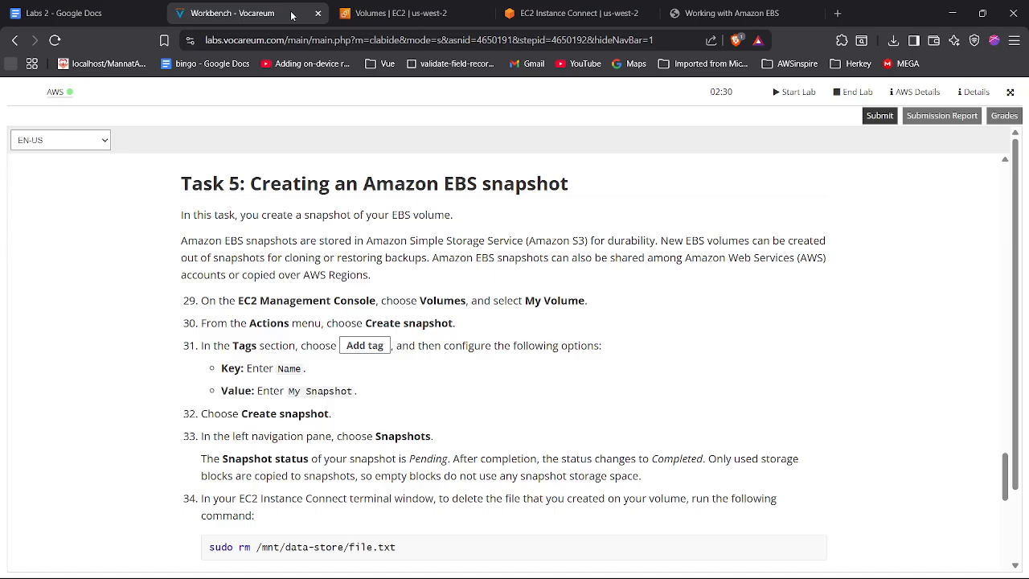
scroll(310, 347, down, 1)
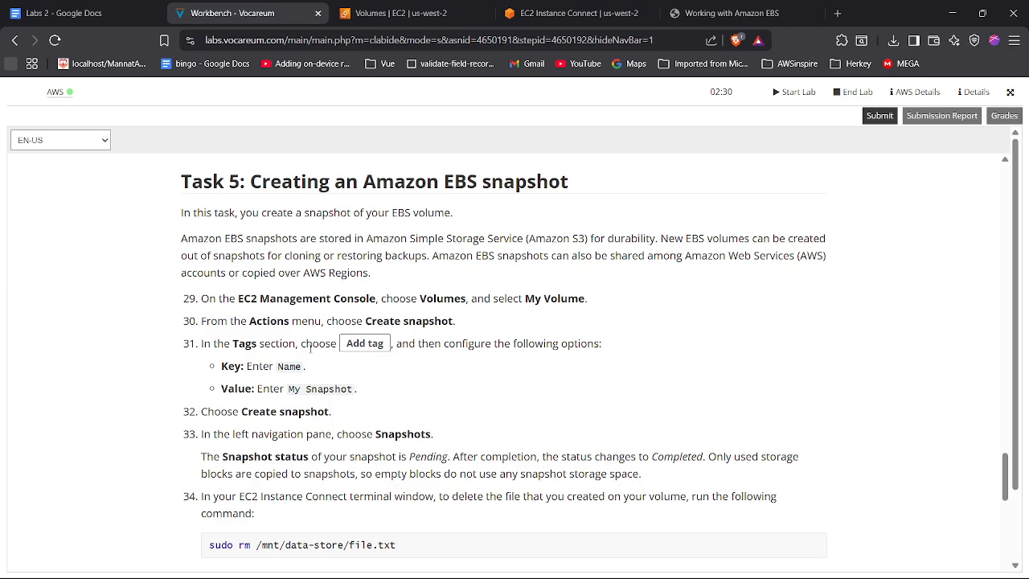
scroll(310, 347, down, 1)
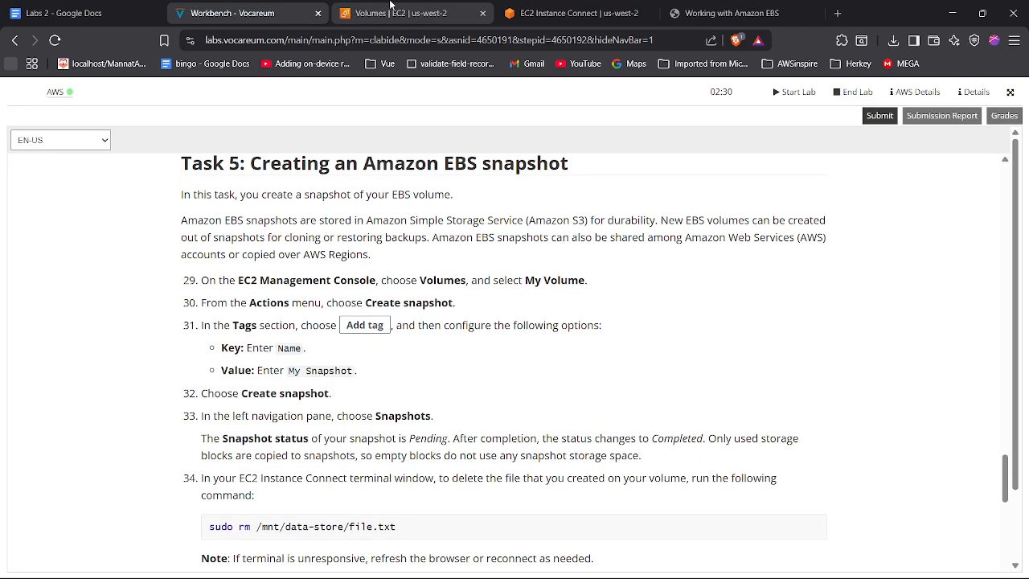
click(393, 13)
click(858, 161)
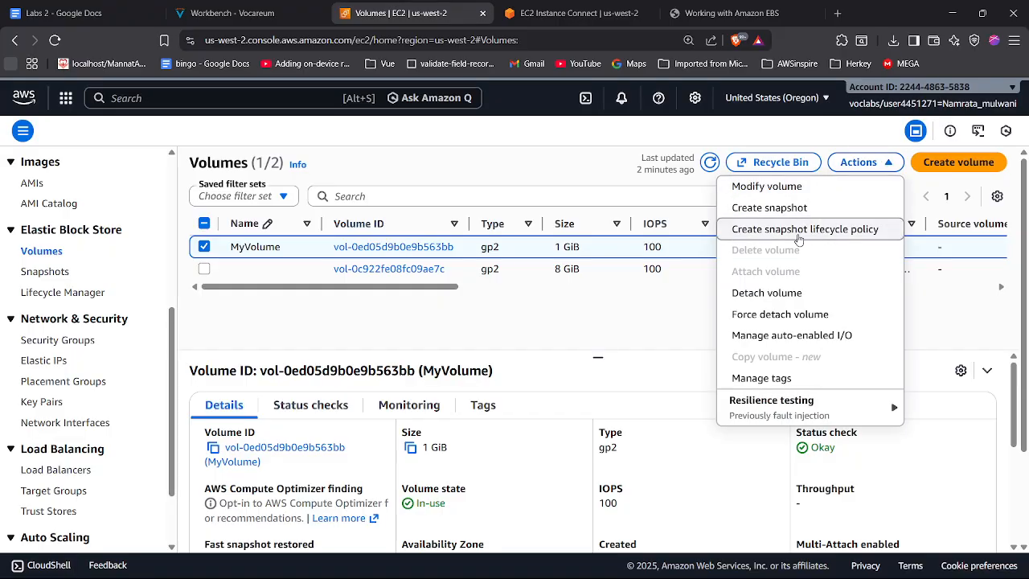
click(783, 202)
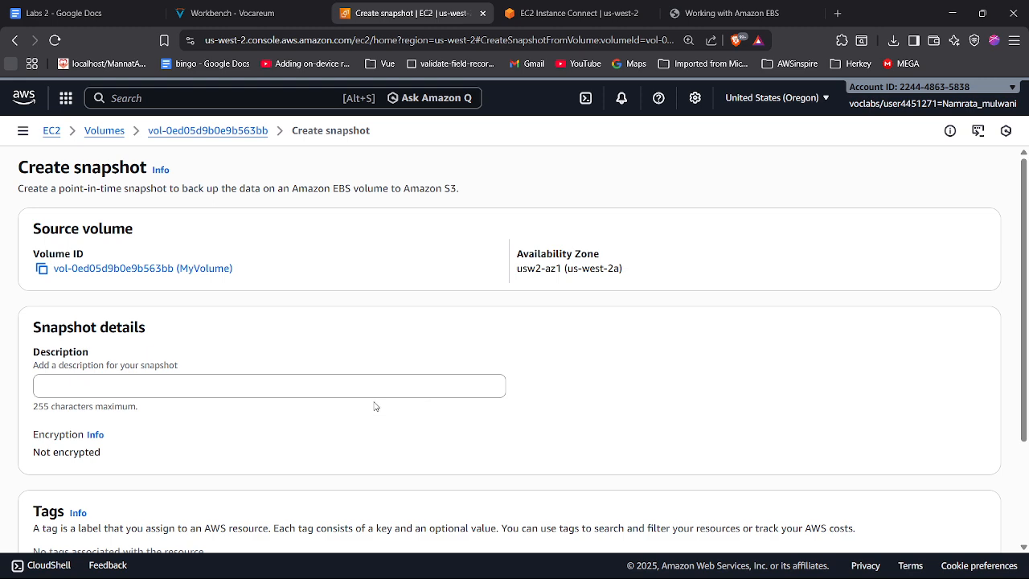
Step: Add a tag with key Name and value My Snapshot, and create the snapshot
scroll(375, 407, down, 2)
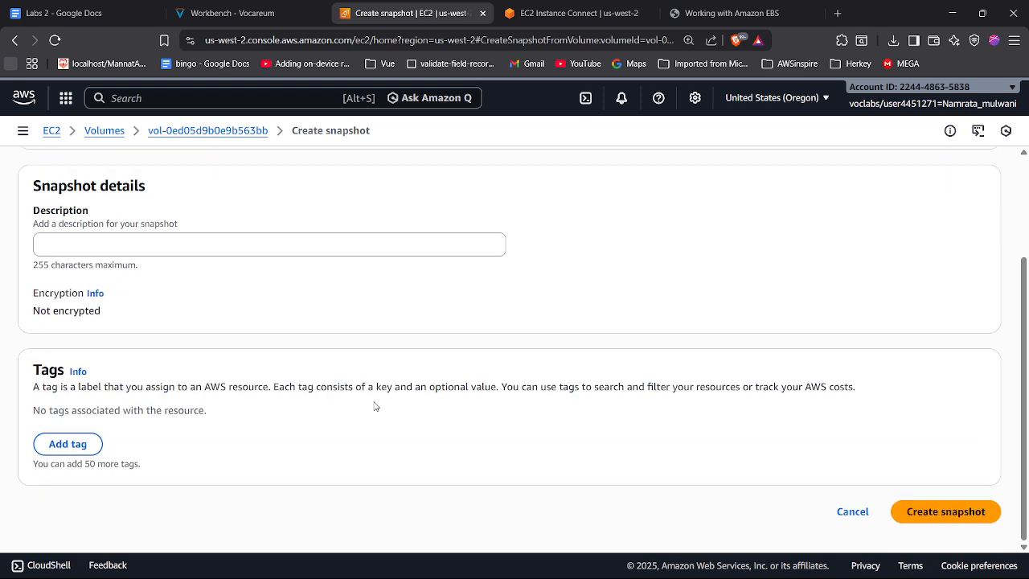
click(70, 444)
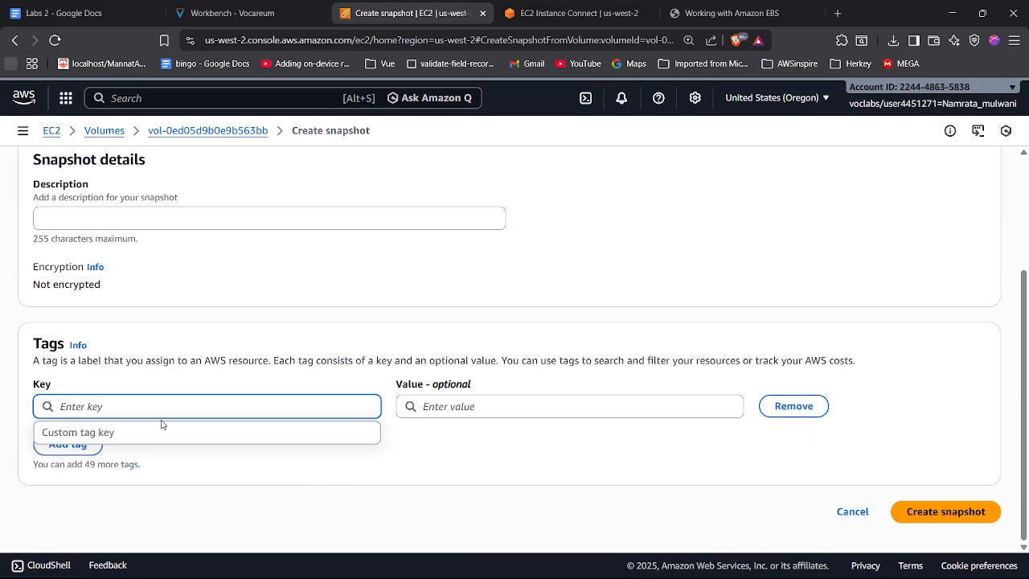
click(162, 424)
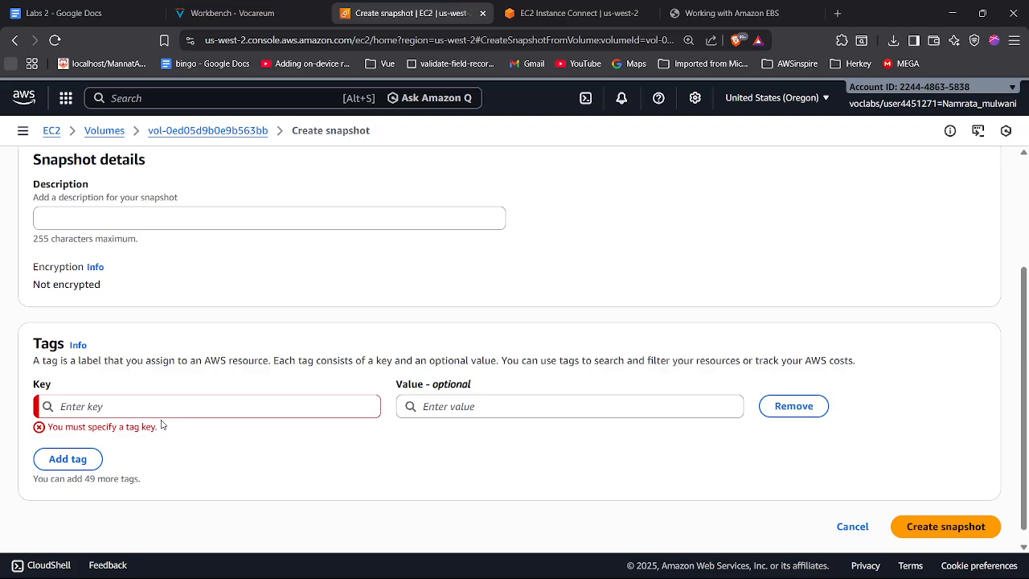
click(150, 407)
text(Name)
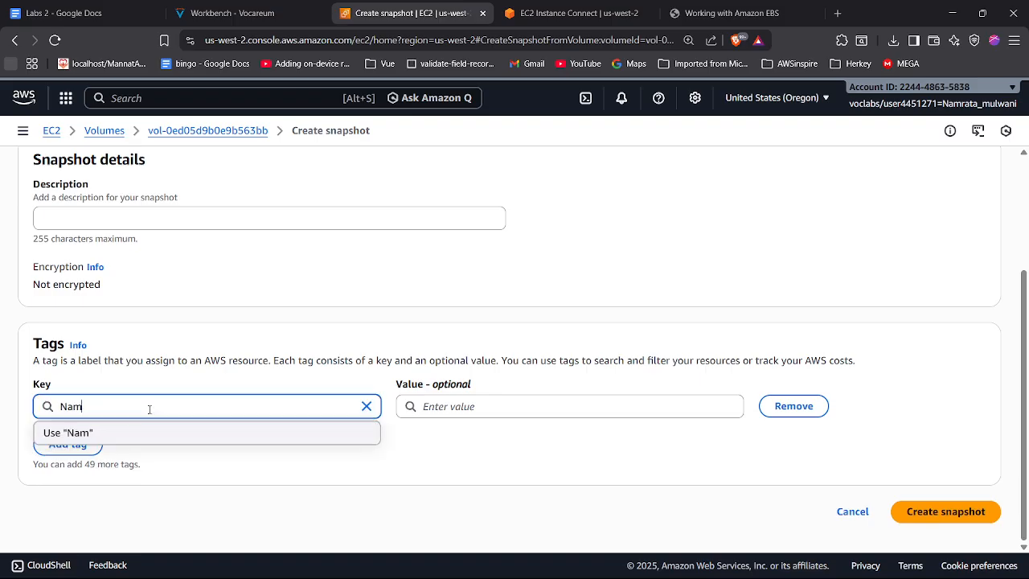
click(424, 399)
text(My snapshot)
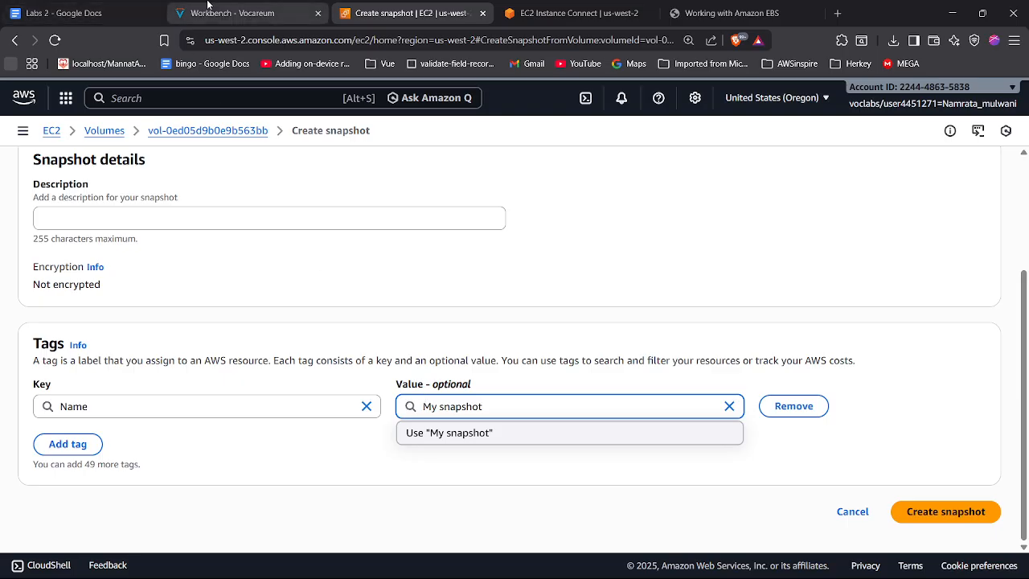
click(233, 13)
click(462, 4)
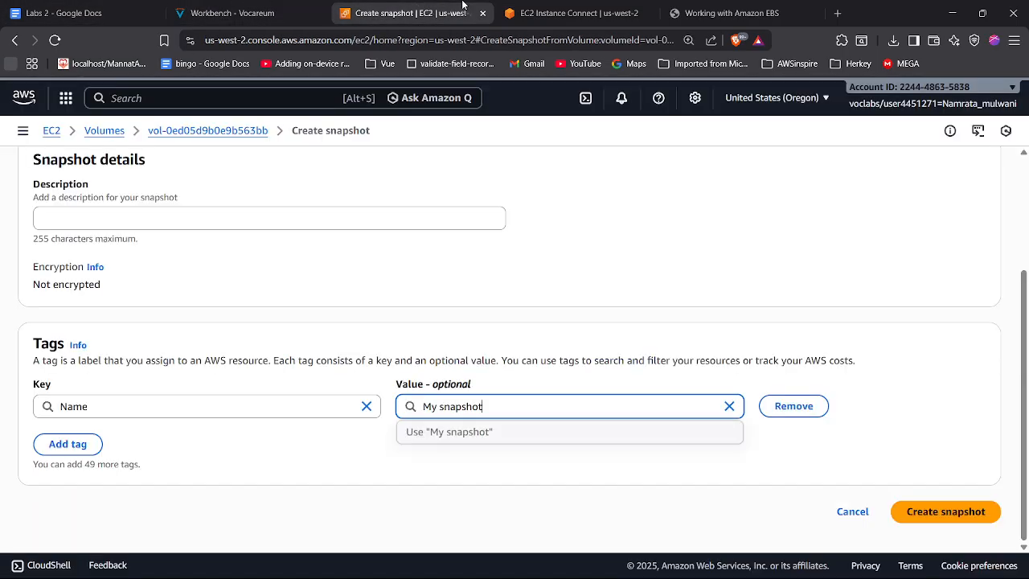
key(BackSpace)
text(S)
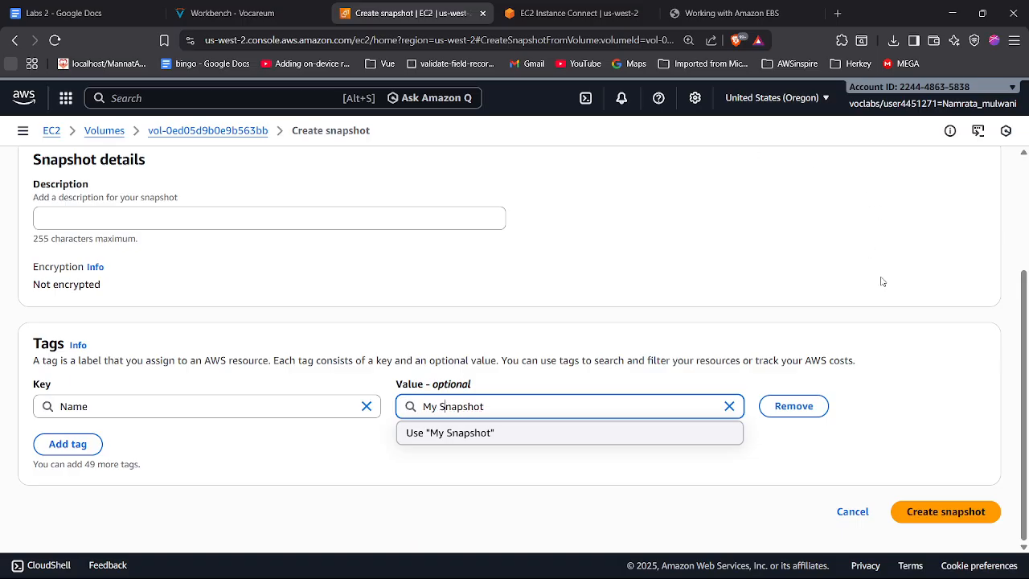
click(905, 520)
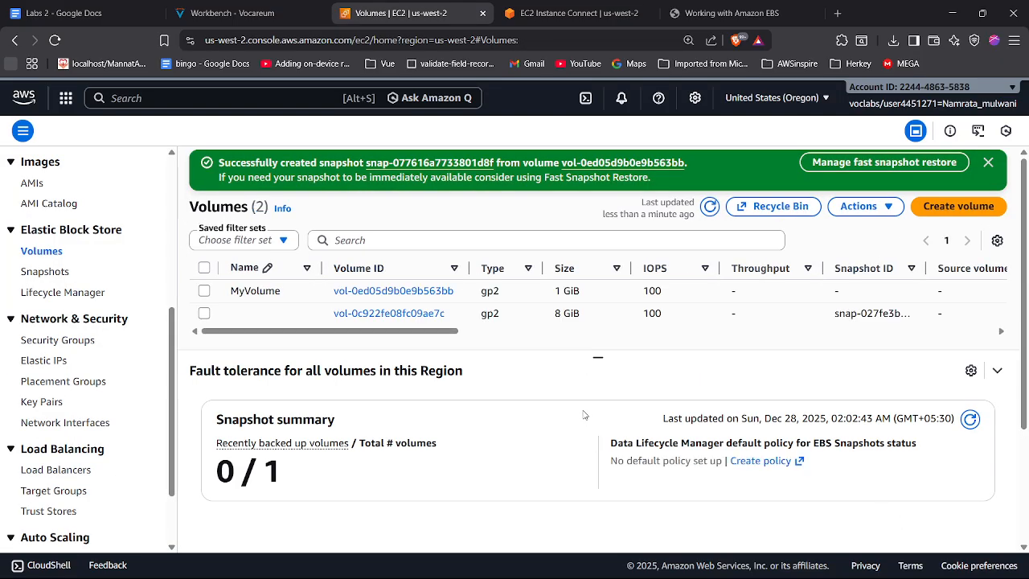
Step: Open the details of My Snapshot from the Elastic Block Store snapshots list and highlight its snapshot status
scroll(95, 524, down, 2)
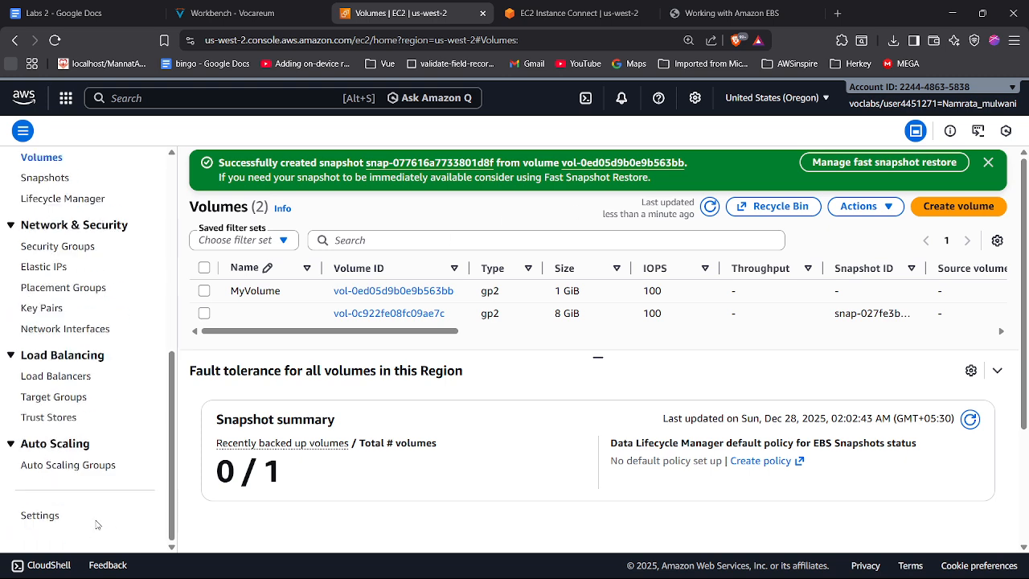
scroll(73, 354, up, 3)
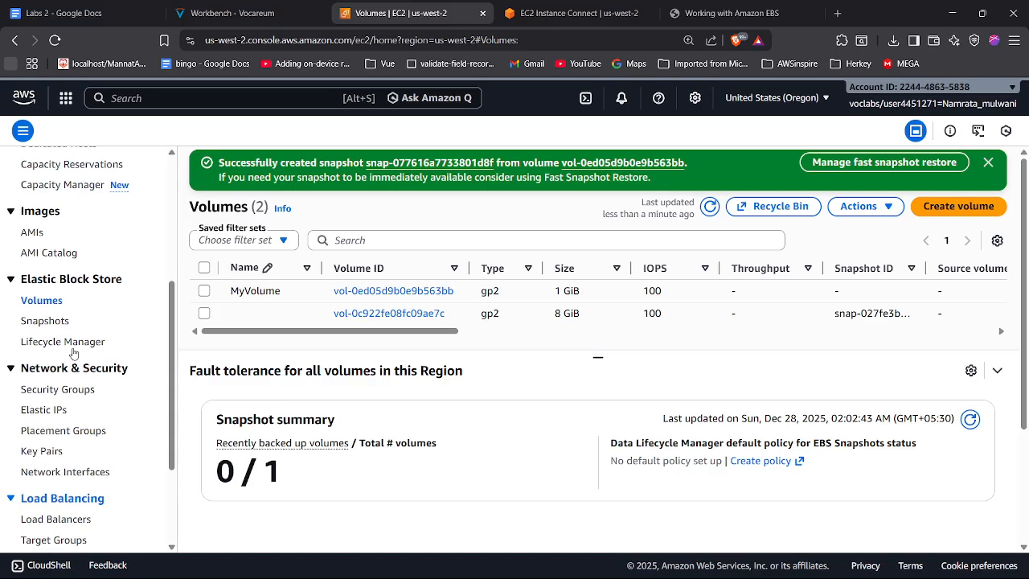
click(47, 352)
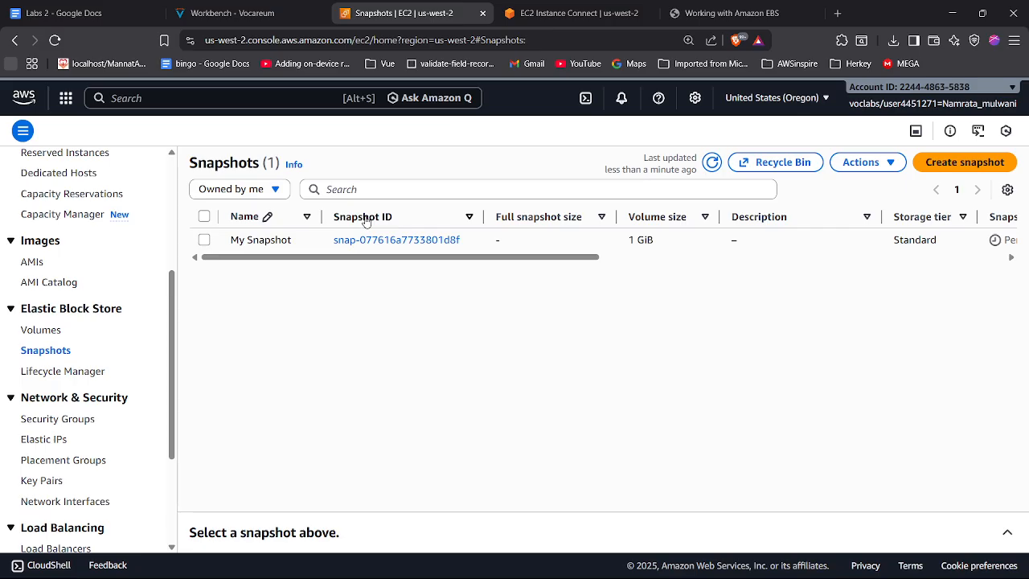
click(418, 240)
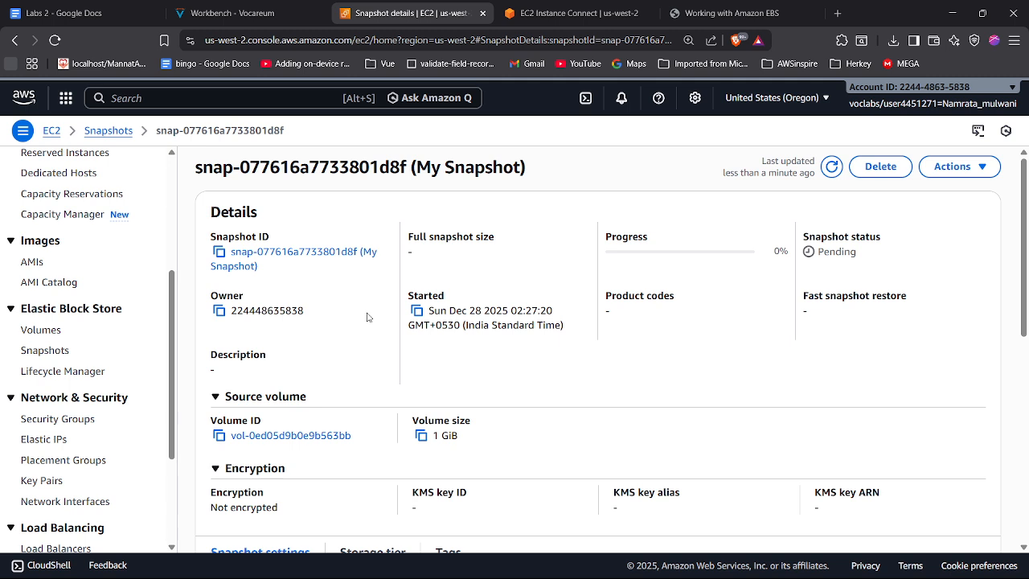
drag(884, 238, 868, 249)
double_click(857, 254)
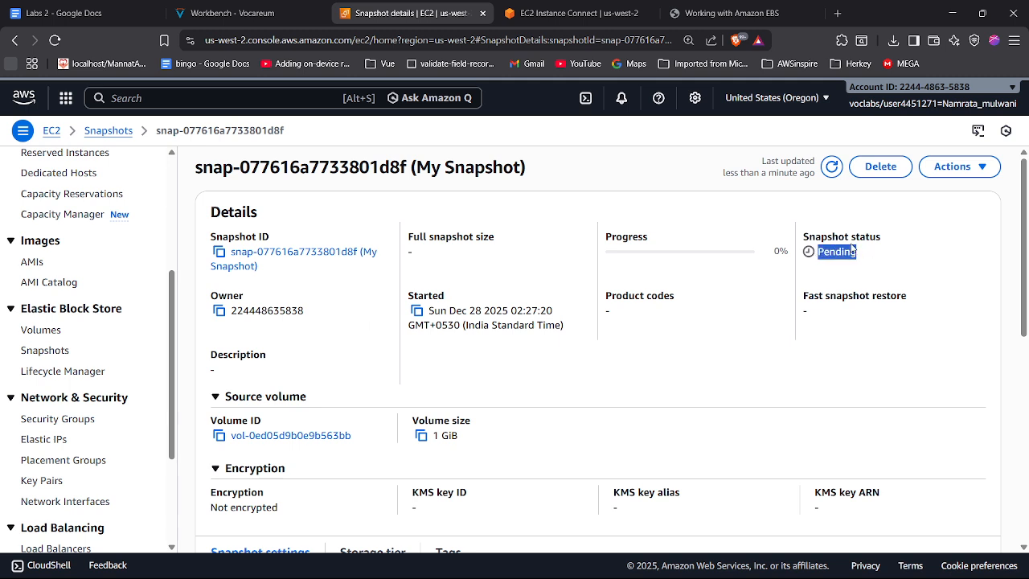
Step: Read workbench steps 33 to 35 on snapshot status and file deletion, and refresh My Snapshot's details in the EC2 console
click(254, 10)
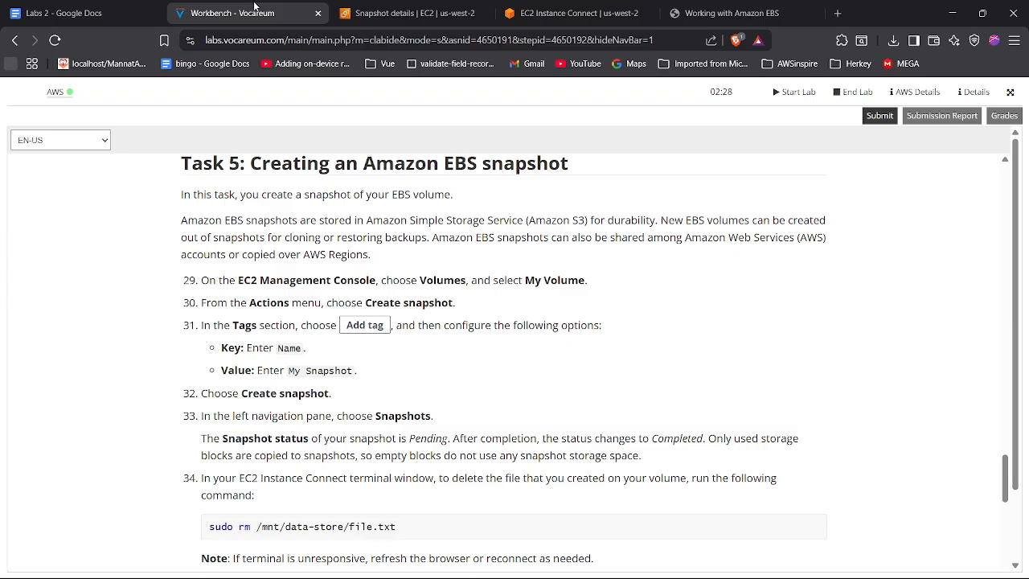
scroll(279, 338, down, 2)
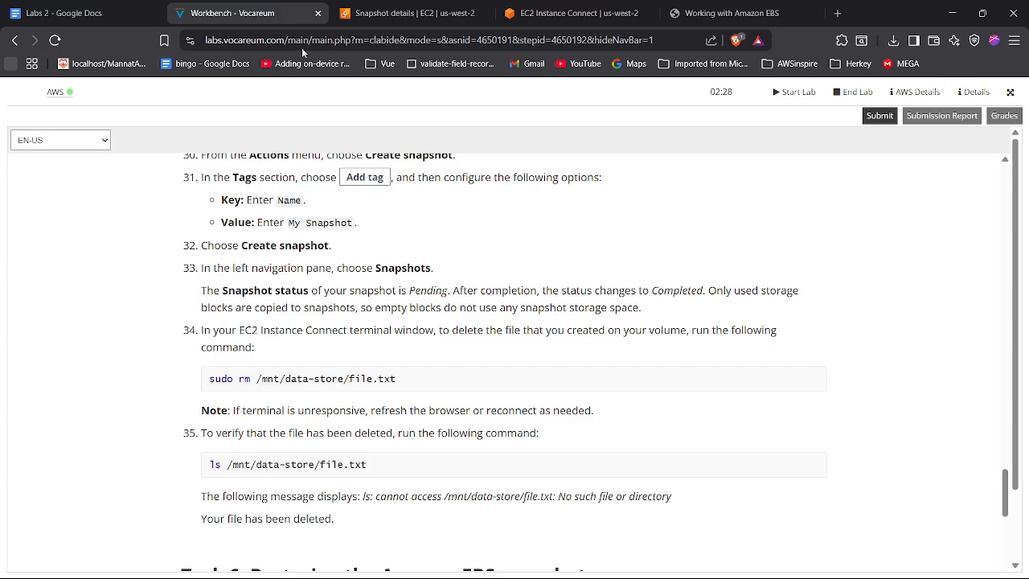
click(423, 18)
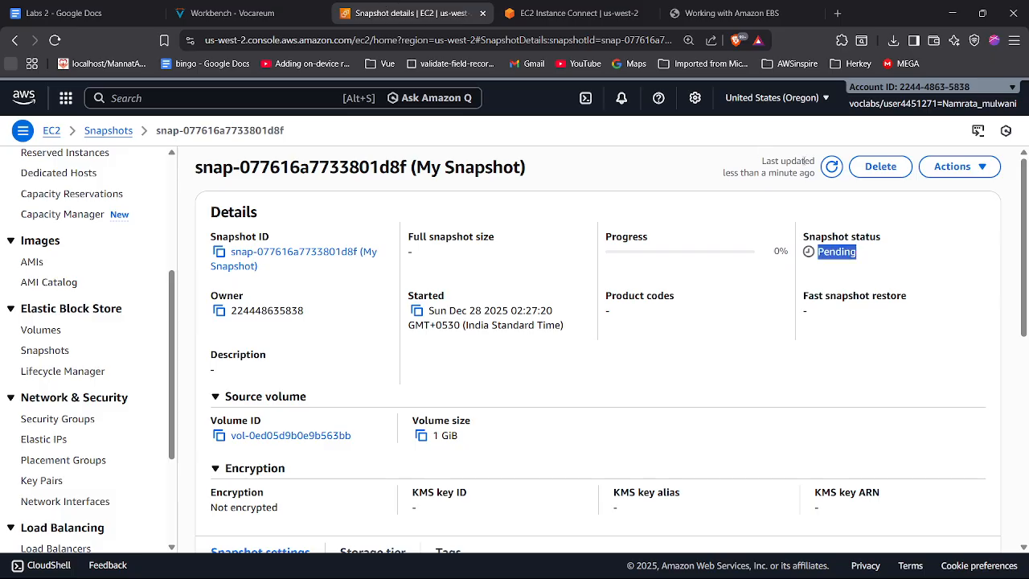
click(829, 170)
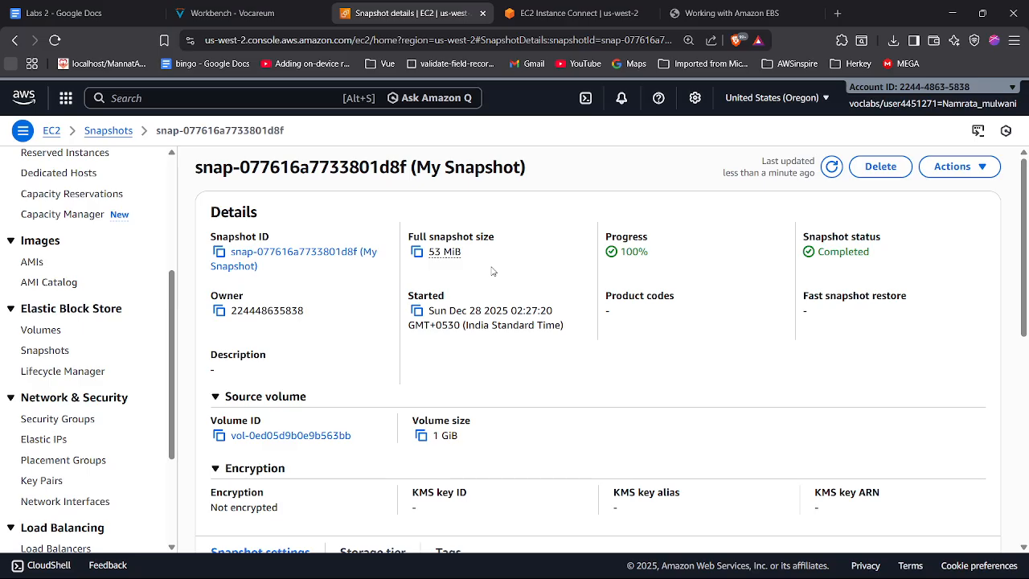
Step: Search the web for mb vs mib in a new tab, examine the Digilent article's prefix tables, and close the tab
click(836, 13)
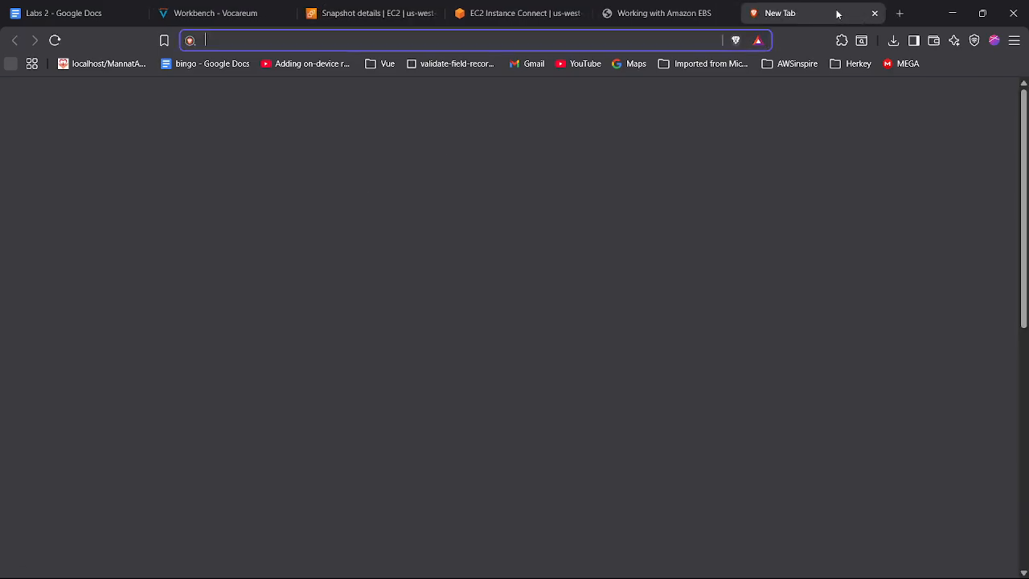
text(mb vmi)
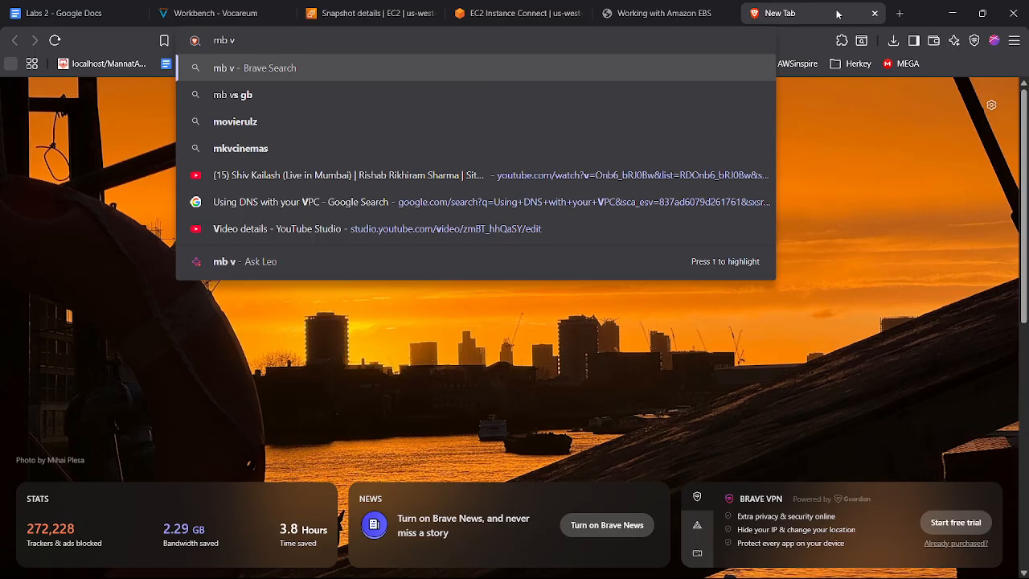
key(Down)
key(Down)
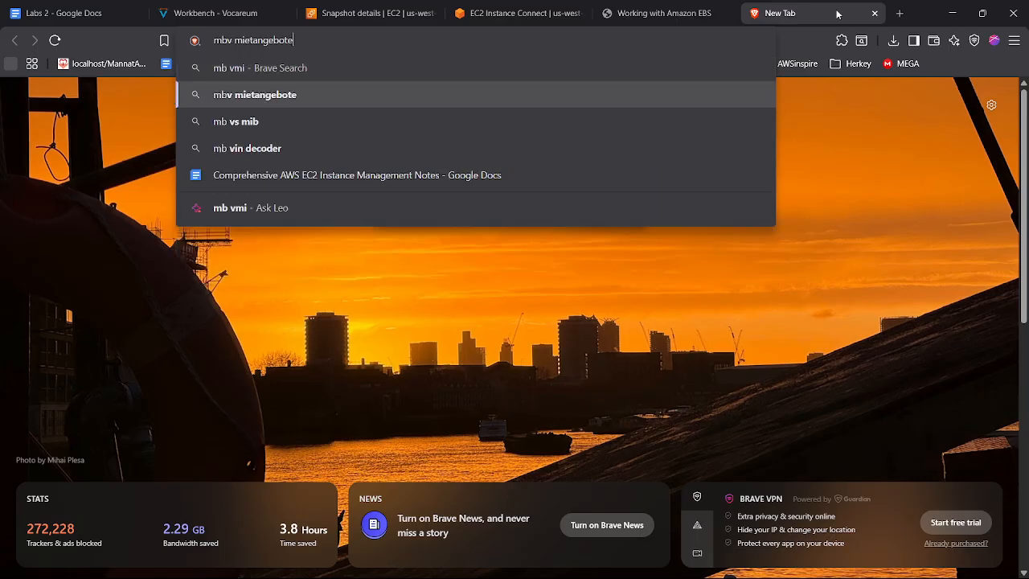
key(Return)
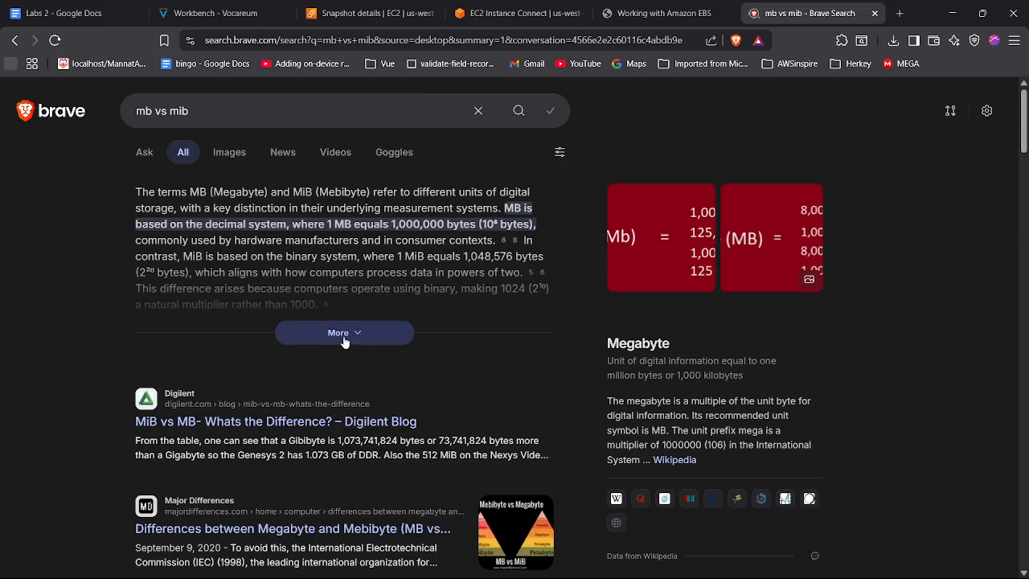
click(327, 430)
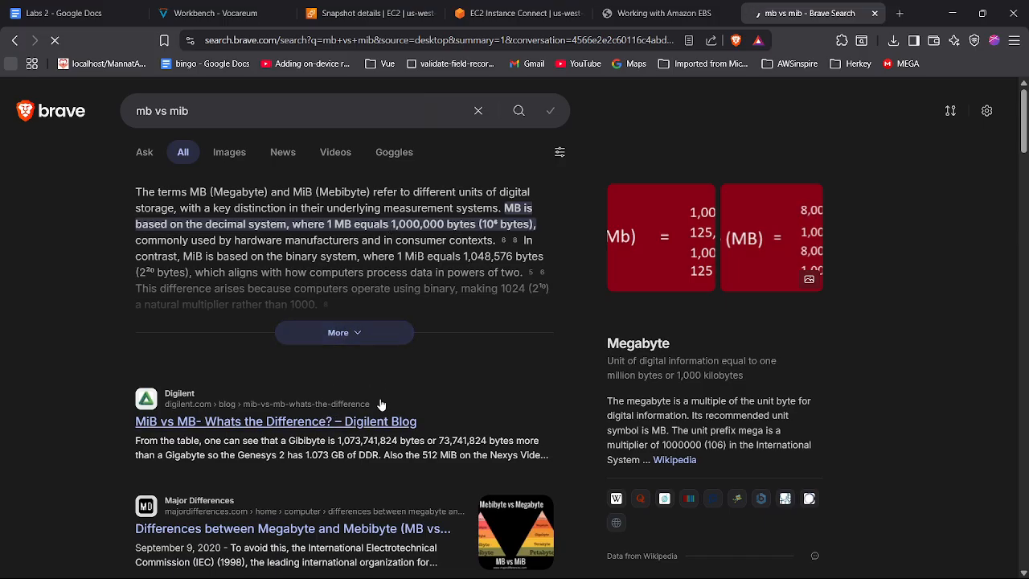
scroll(440, 375, down, 5)
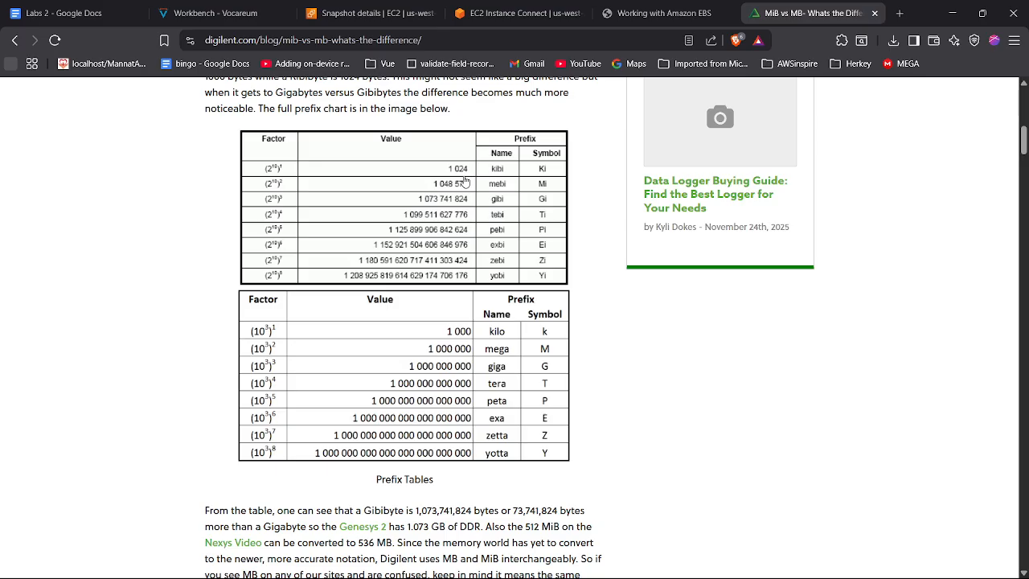
click(872, 14)
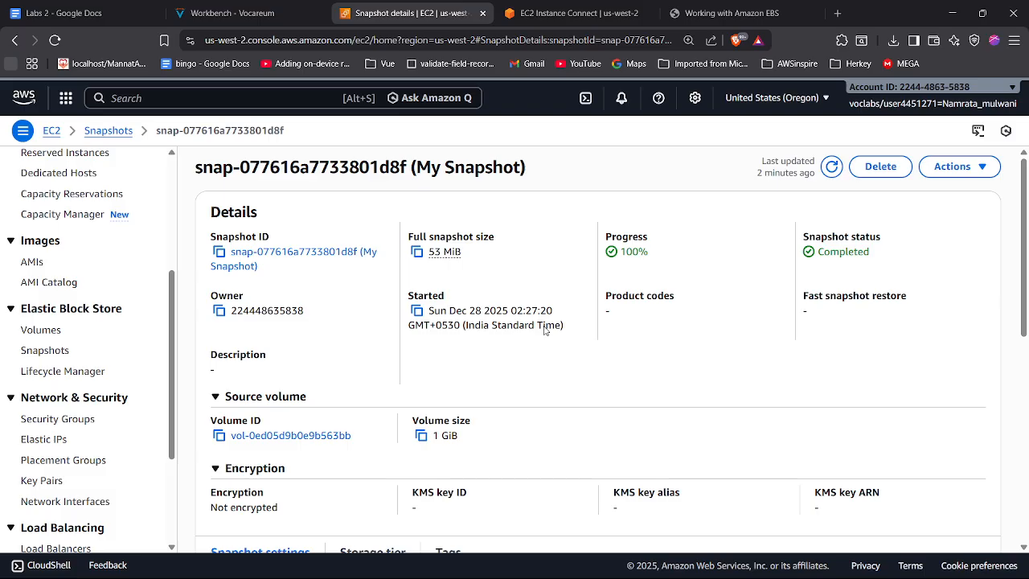
Step: Check the deletion command in the workbench and try running sudo rm /mnt/data-stores/file.txt in the EC2 Instance Connect terminal
click(253, 8)
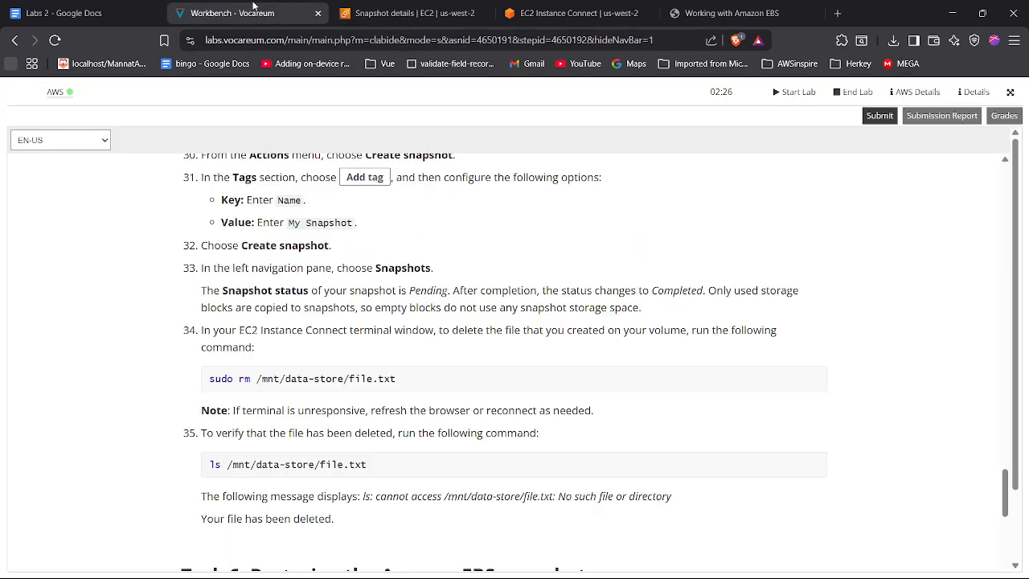
click(579, 13)
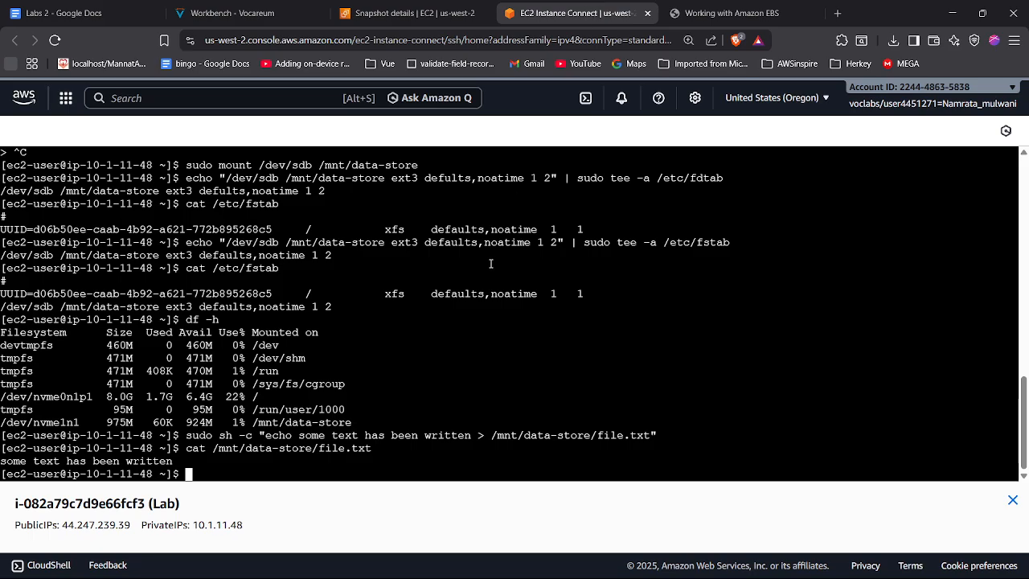
text(sudo rm /mnt)
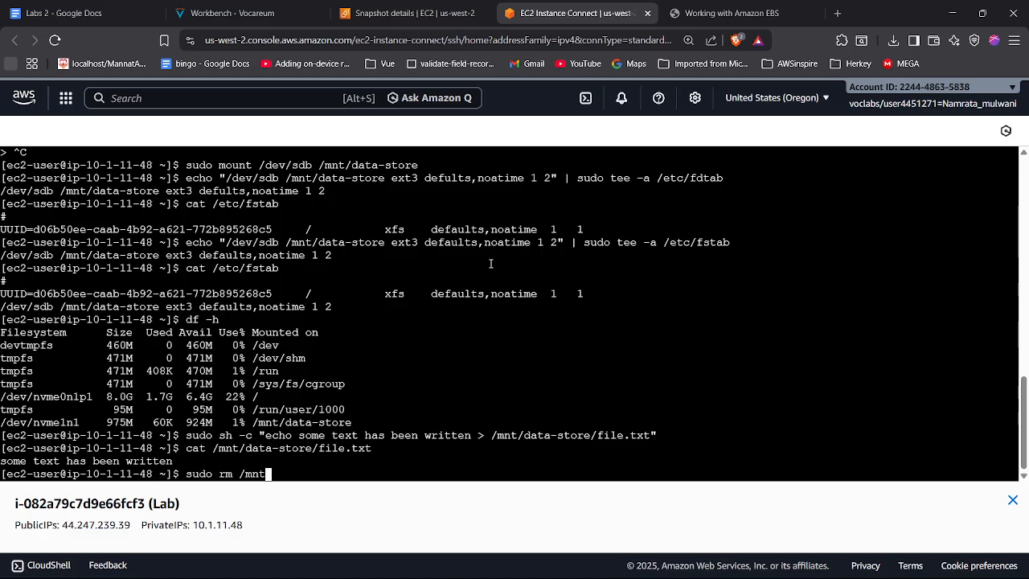
text(/data-stores/files)
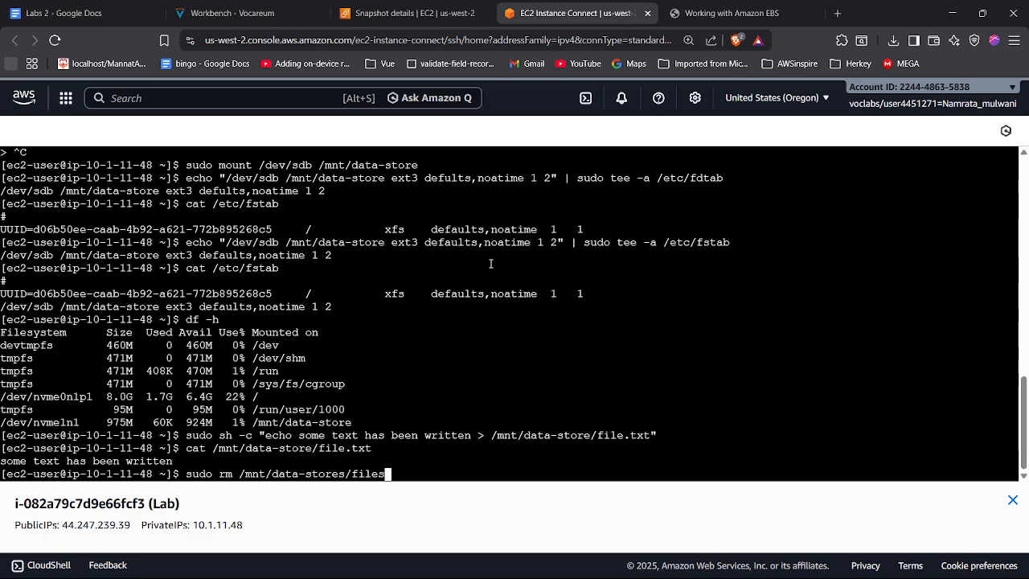
key(BackSpace)
text(.txt)
key(Return)
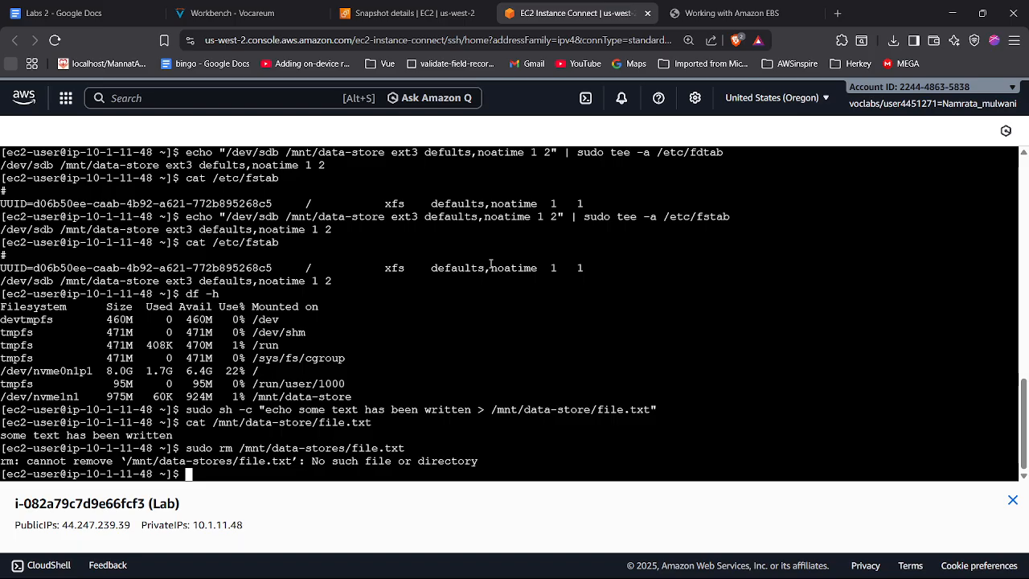
Step: Correct the last removal command's path and run sudo rm /mnt/data-store/file.txt to delete the test file
key(Up)
key(Left)
key(Left)
key(Left)
key(Left)
key(Left)
key(Left)
key(Left)
key(Left)
key(Left)
key(Left)
key(Delete)
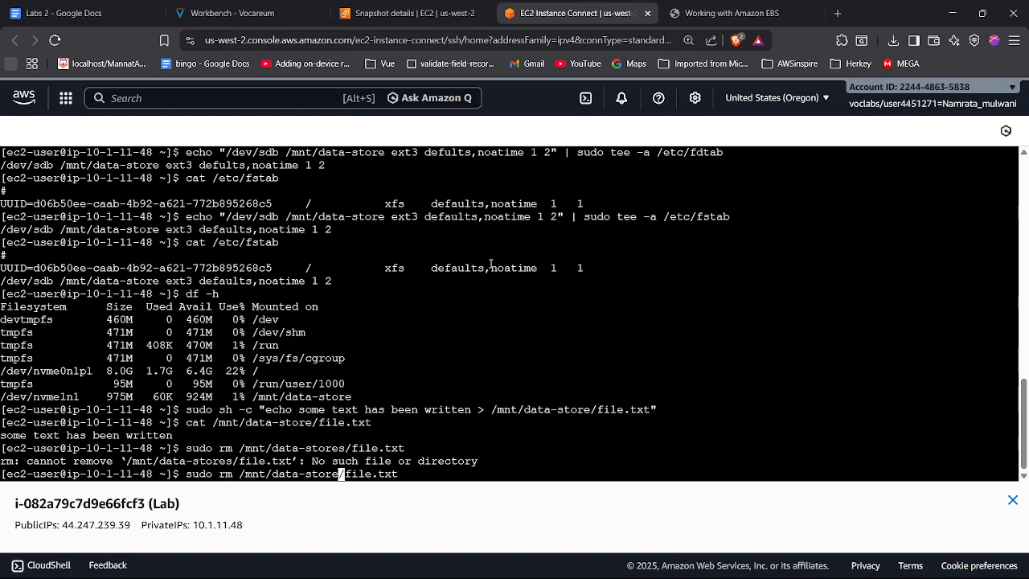
key(Return)
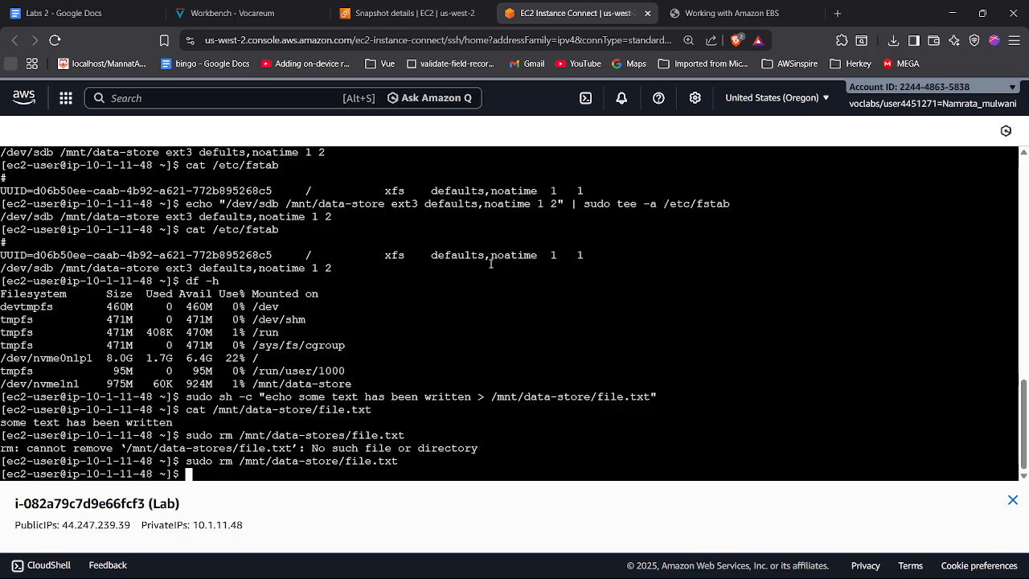
Step: List the contents of /mnt/data-store/ with ls to check the file deletion
text(ls /m)
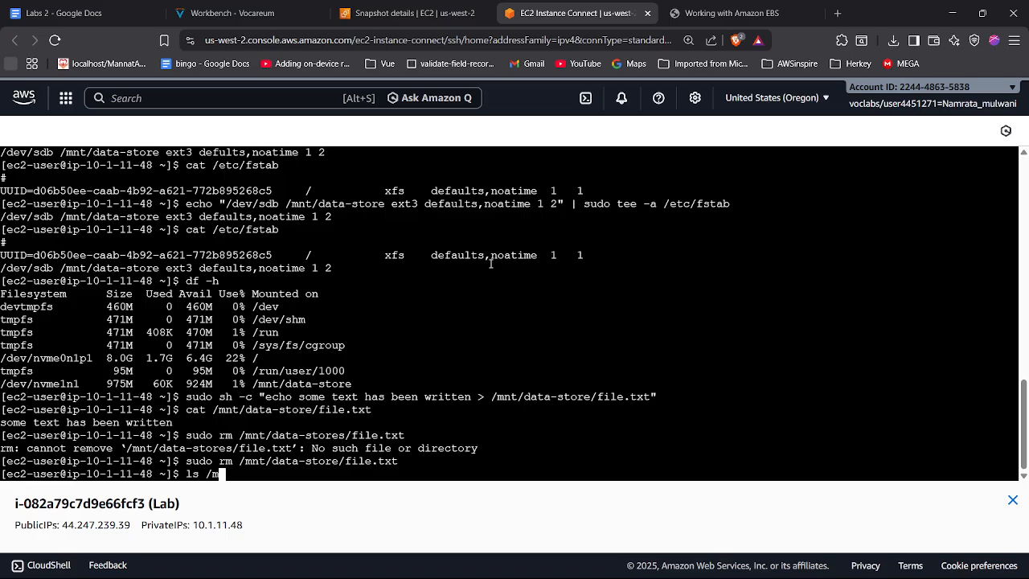
text(nt/data-store/)
key(Return)
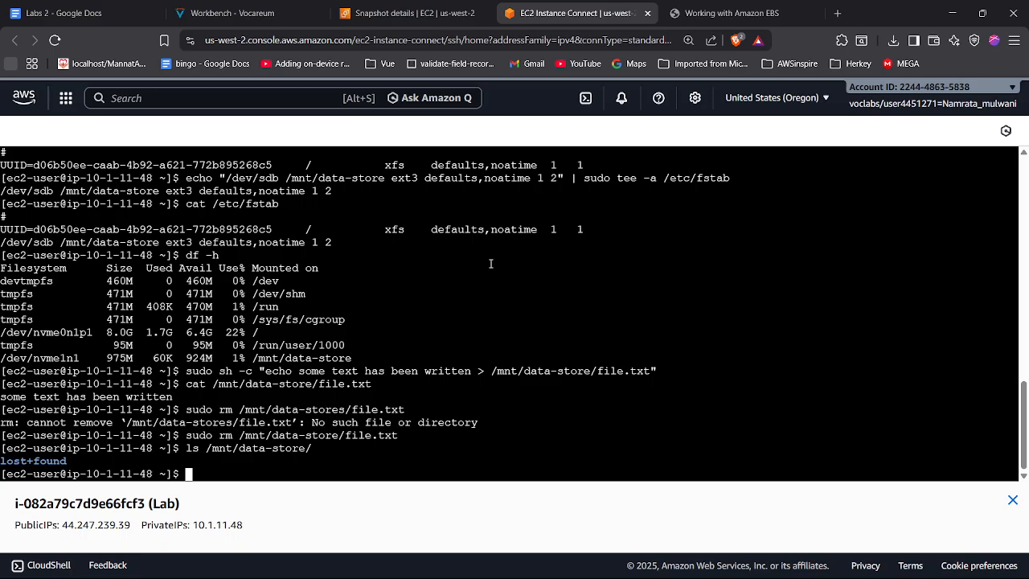
Step: Create a volume from My Snapshot in the EC2 console, keeping the default General Purpose SSD (gp3) type and 1 GiB size
click(458, 13)
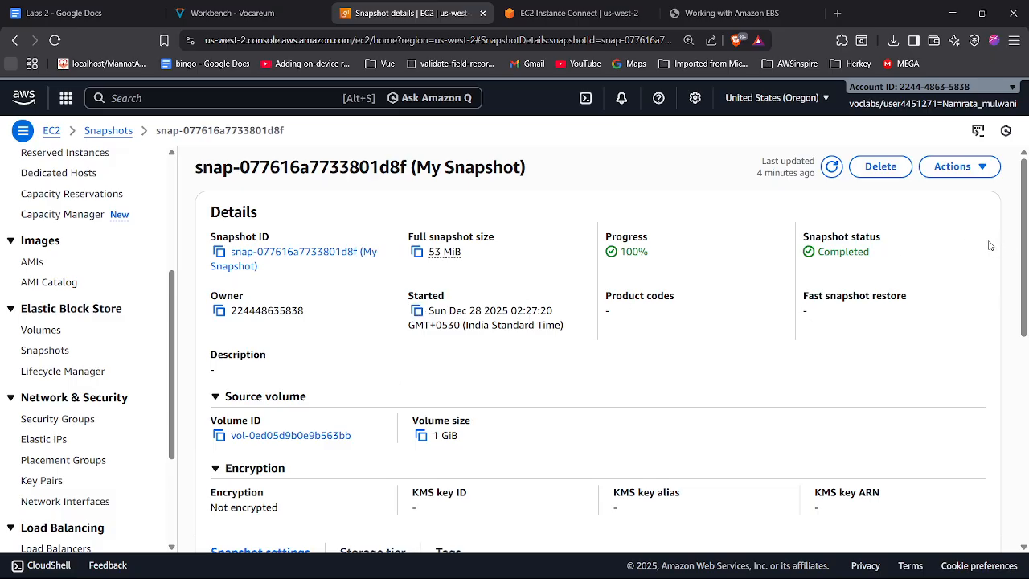
click(959, 166)
click(922, 193)
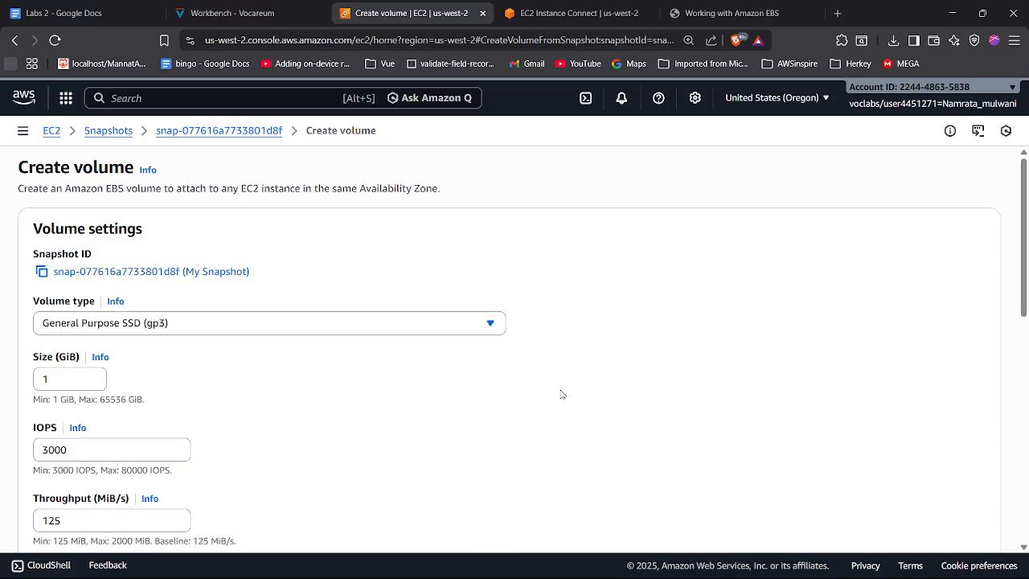
scroll(562, 394, down, 2)
scroll(562, 394, down, 6)
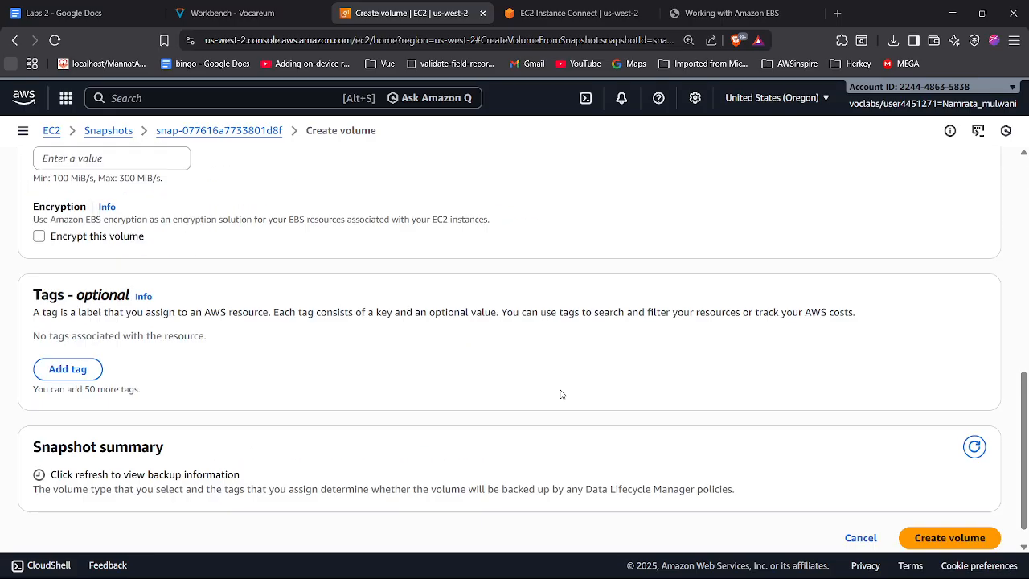
click(942, 511)
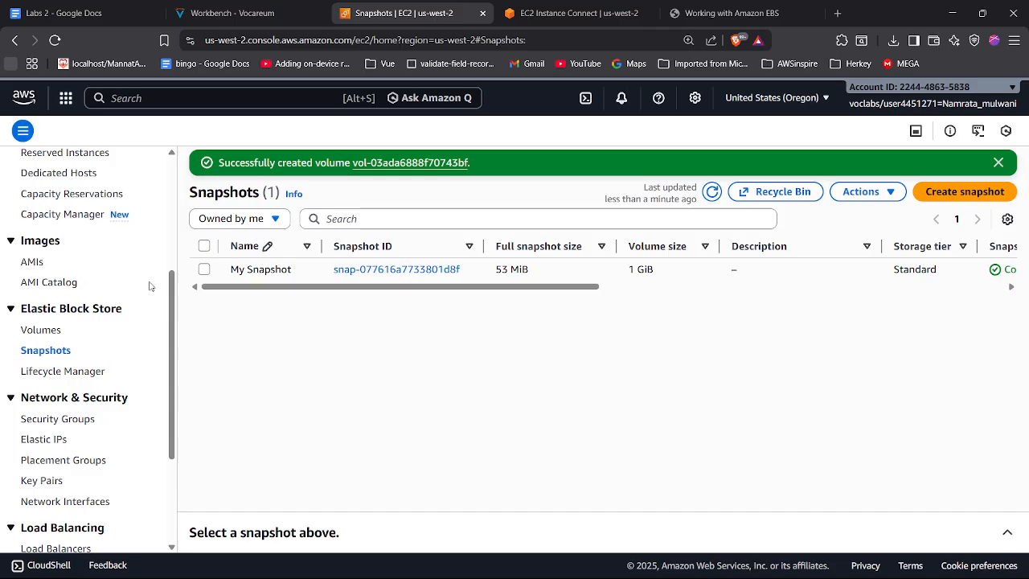
Step: Select the new unnamed 1 GiB gp3 volume in the Elastic Block Store volumes list and open its tag management
click(38, 331)
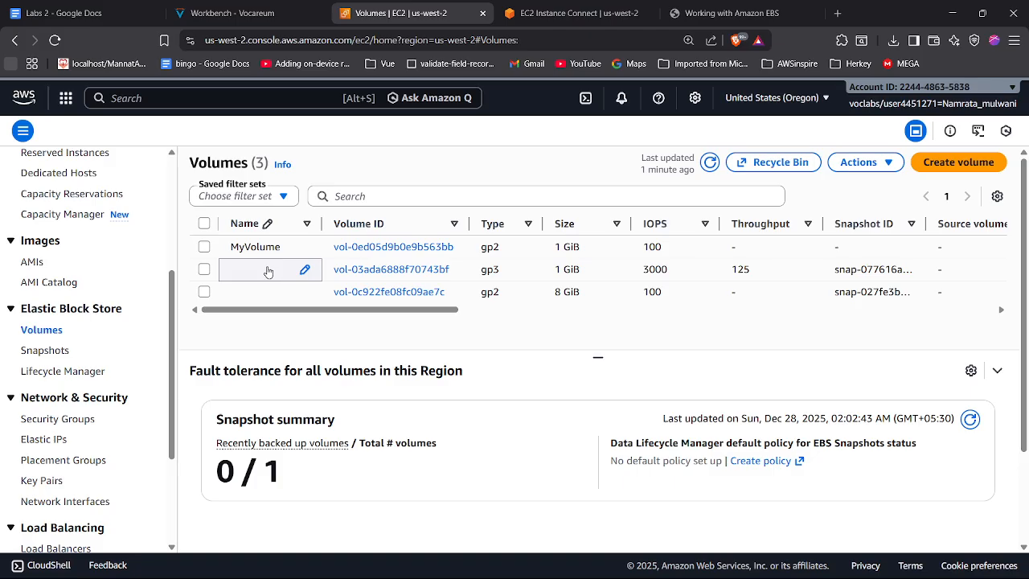
click(205, 271)
click(477, 412)
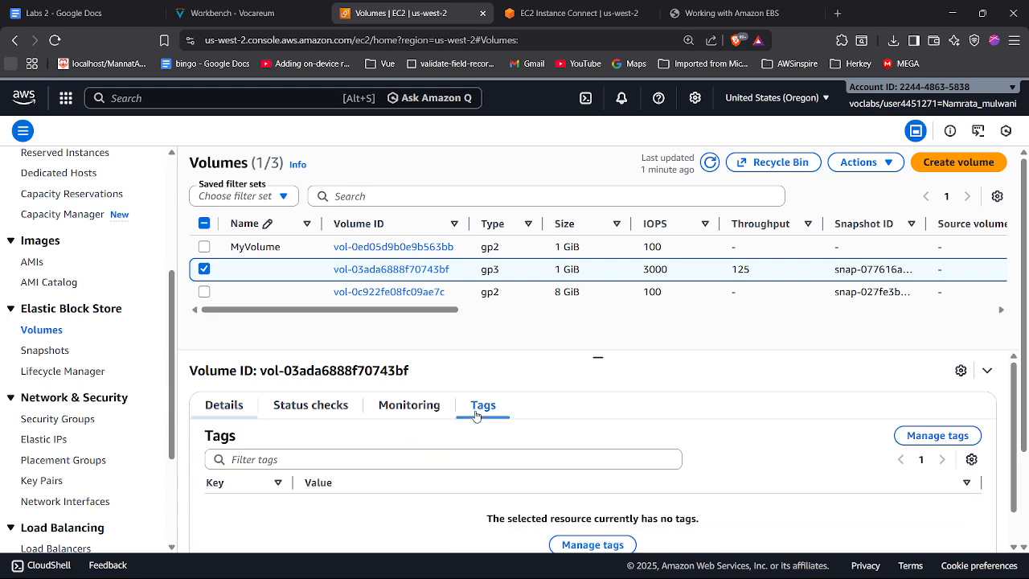
click(922, 436)
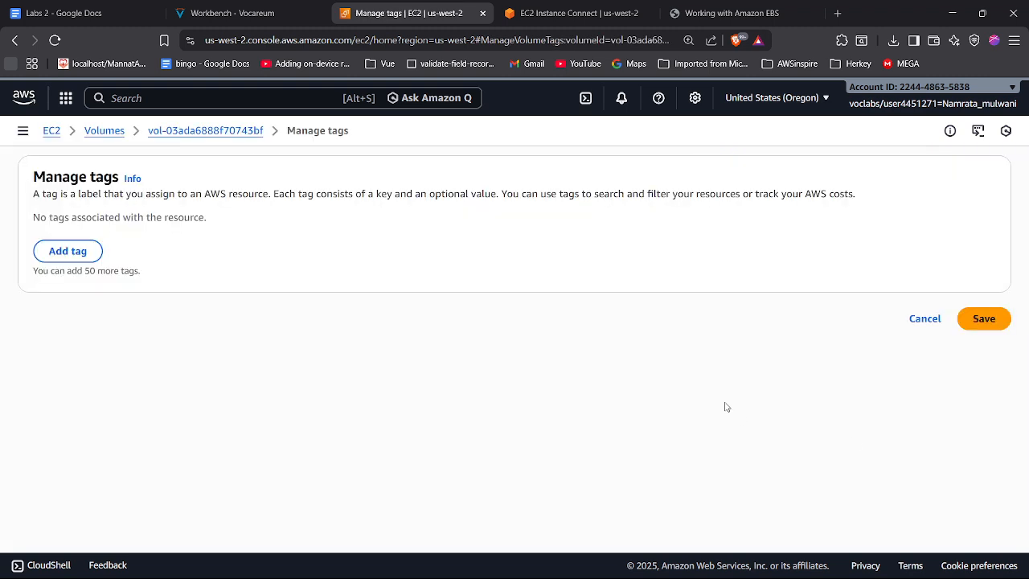
click(76, 252)
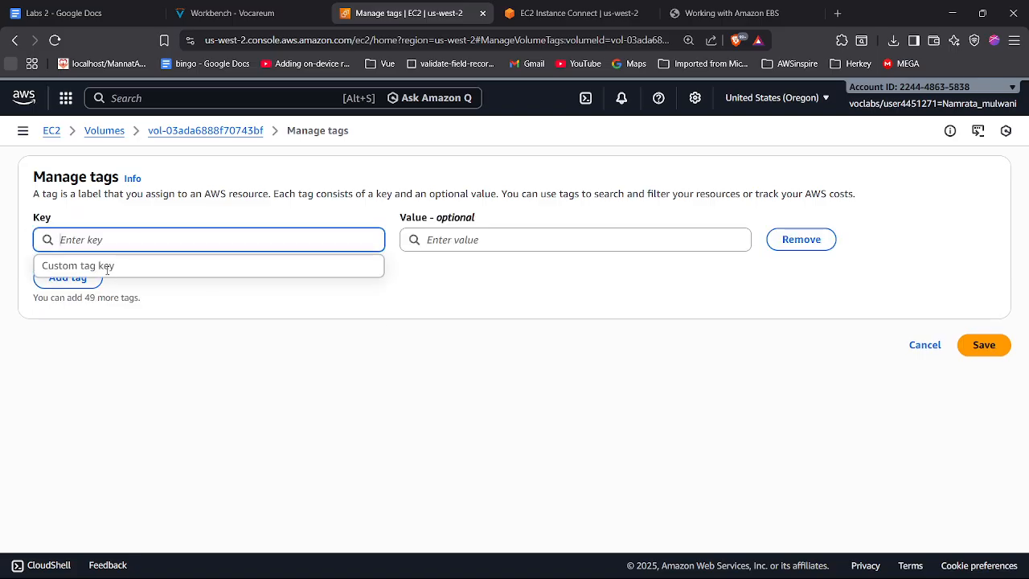
text(Name)
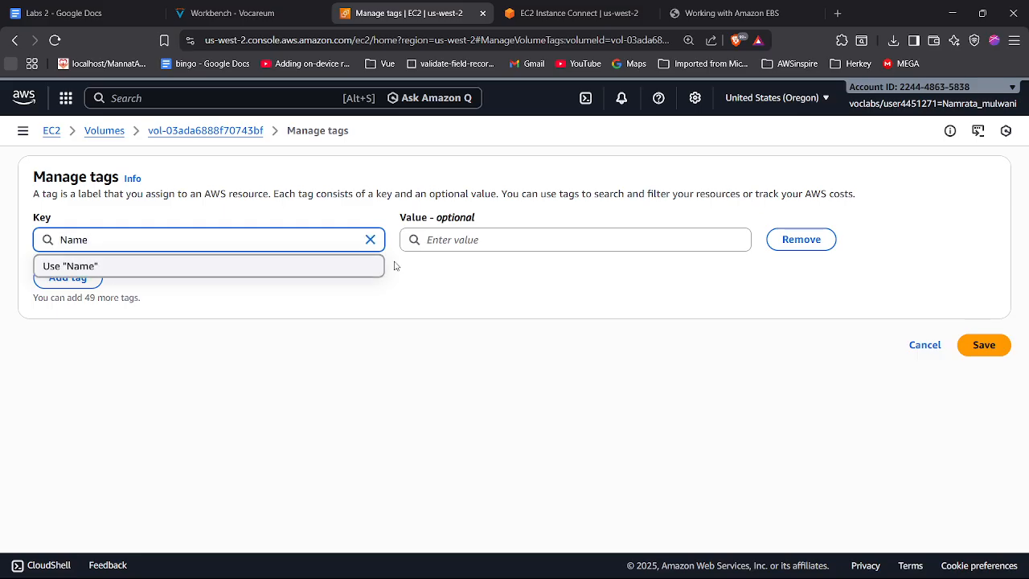
click(462, 239)
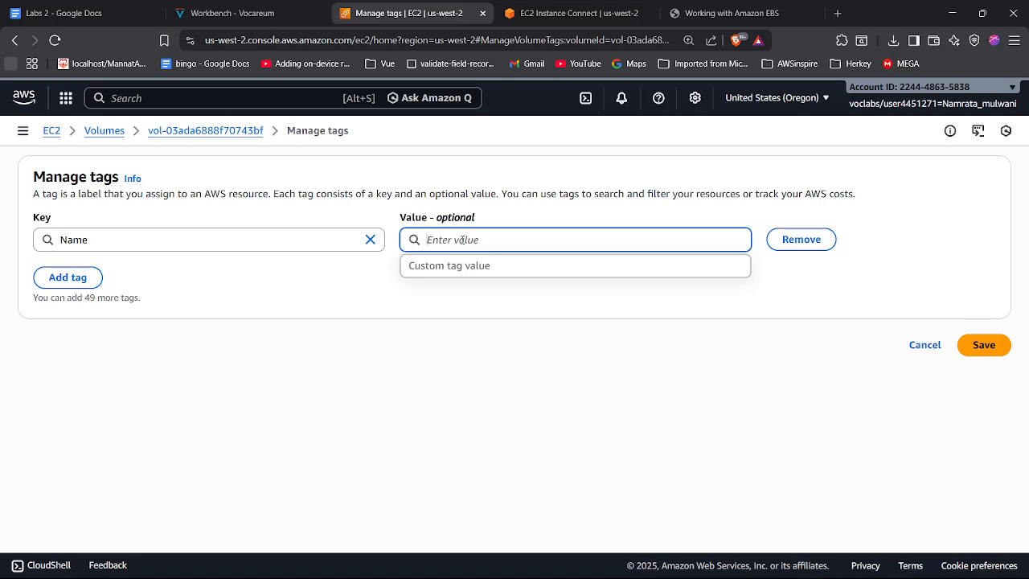
text(Restored Volme)
key(BackSpace)
key(BackSpace)
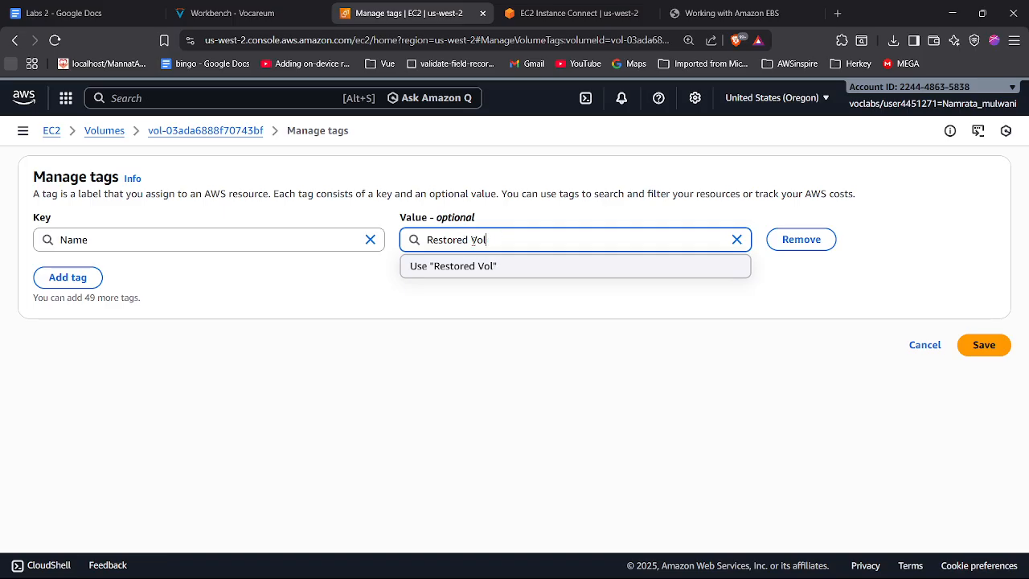
text(ume)
click(792, 243)
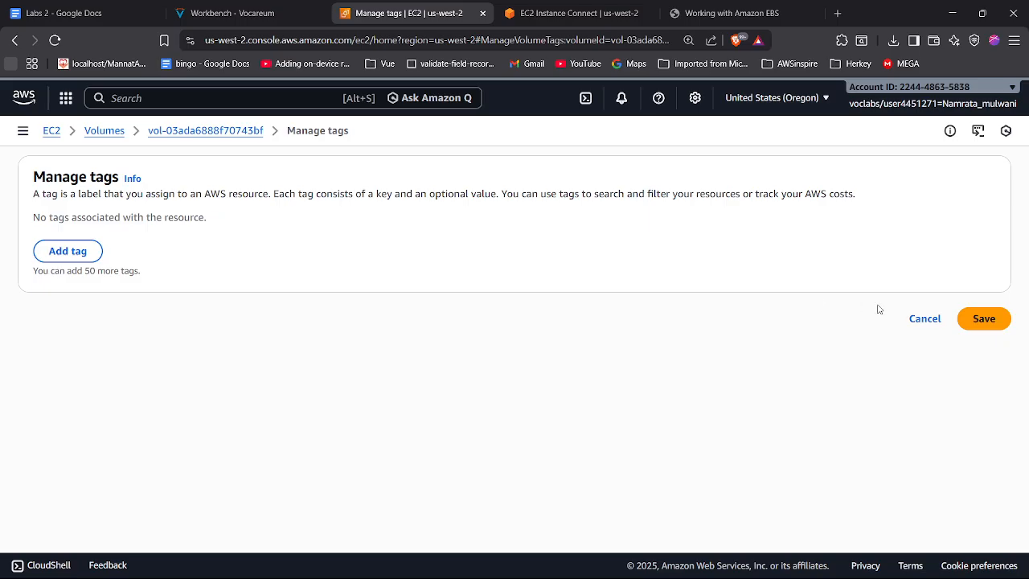
Step: Add a tag with key Name and value Restored Volume to the new volume and save it
click(67, 251)
text(N)
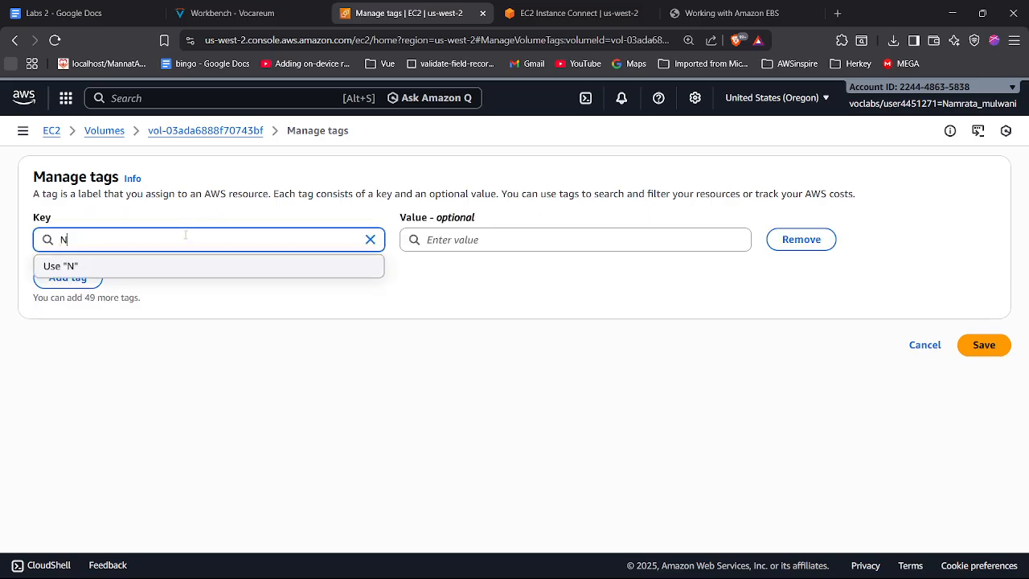
text(ame)
click(435, 240)
text(res)
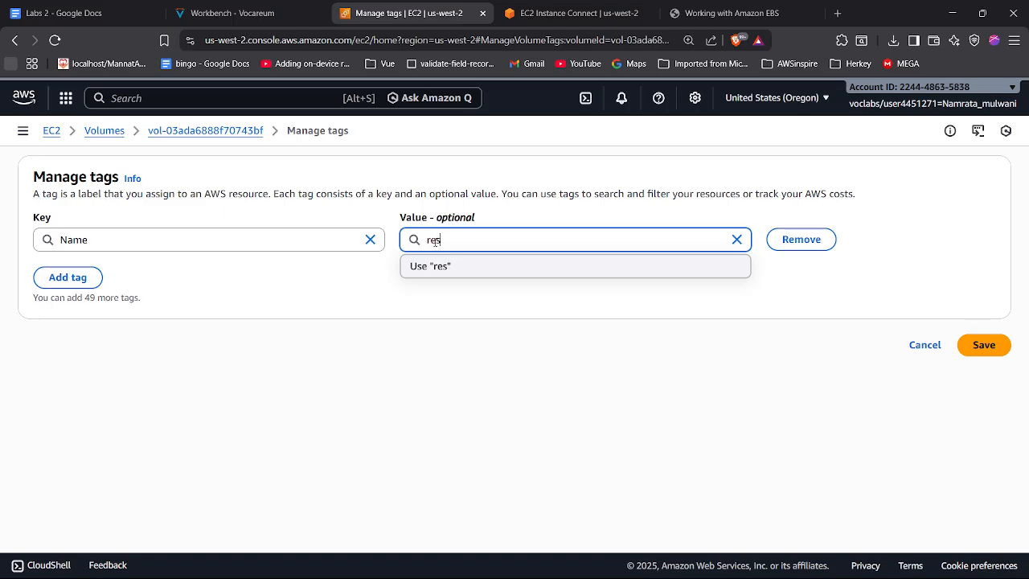
key(BackSpace)
key(BackSpace)
key(BackSpace)
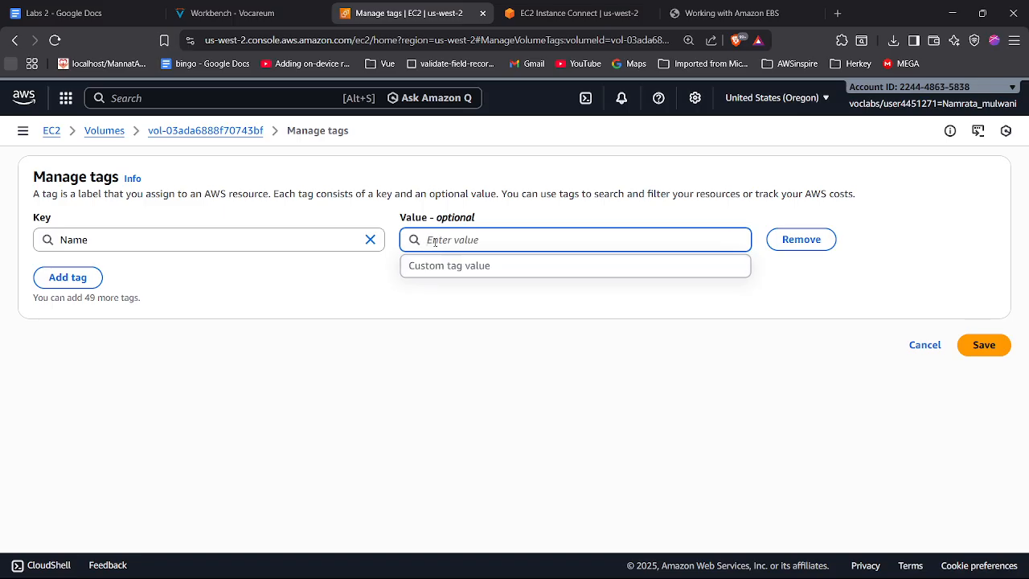
text(Restored)
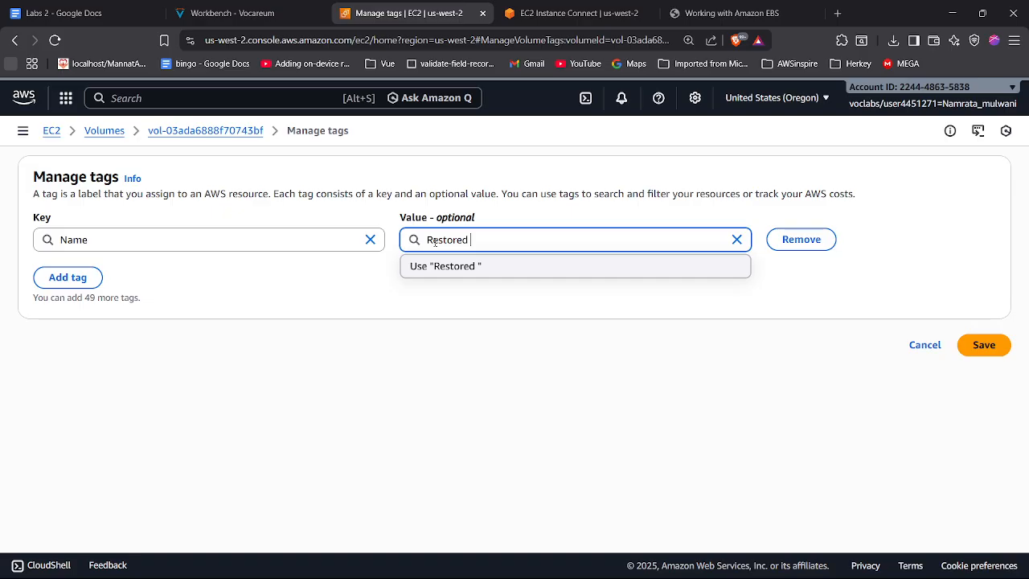
text( volume)
click(478, 241)
key(BackSpace)
text(V)
drag(504, 240, 410, 229)
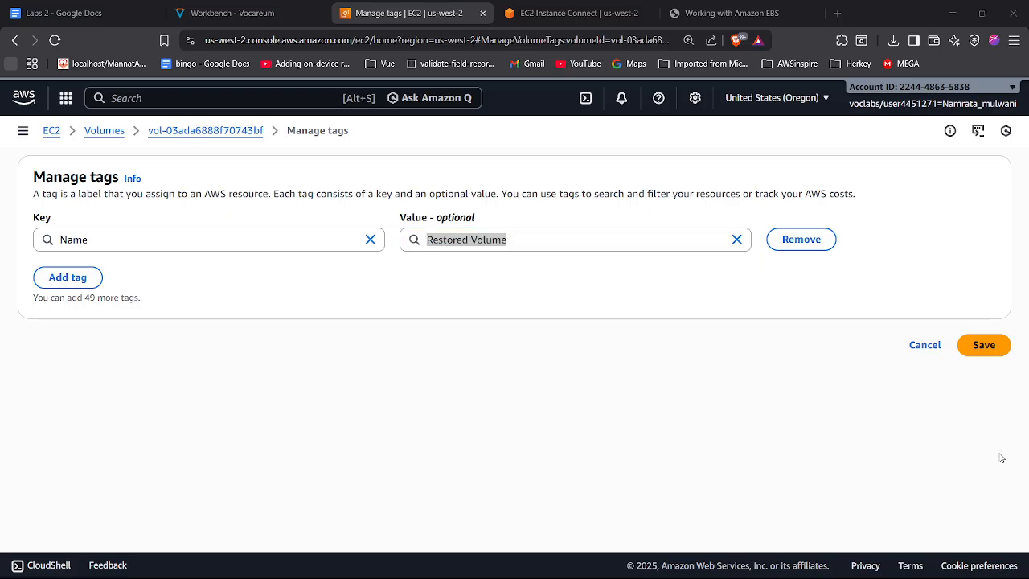
click(989, 346)
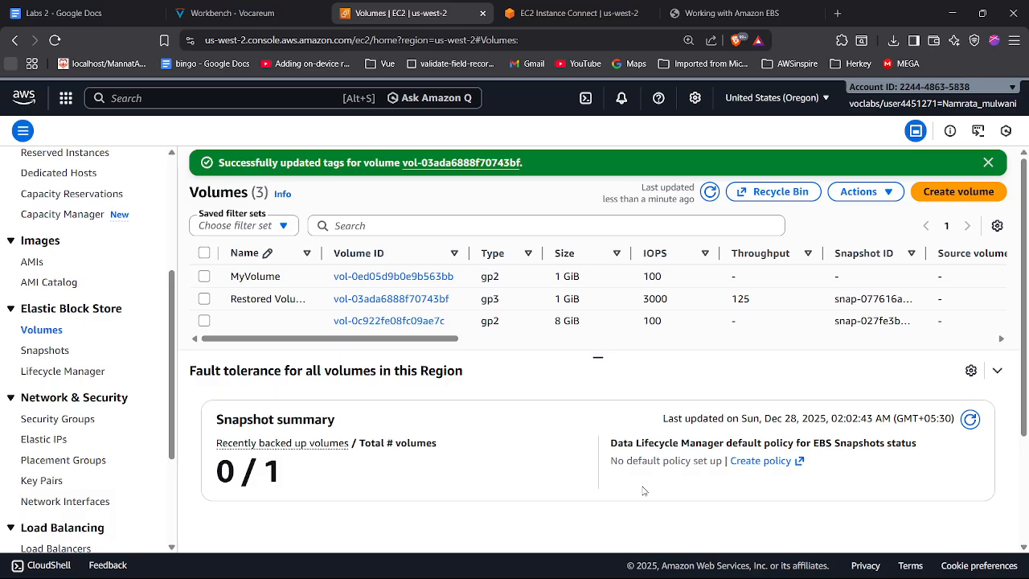
Step: Attach Restored Volume to the running Lab instance with the device name /dev/sdc
click(204, 299)
click(859, 191)
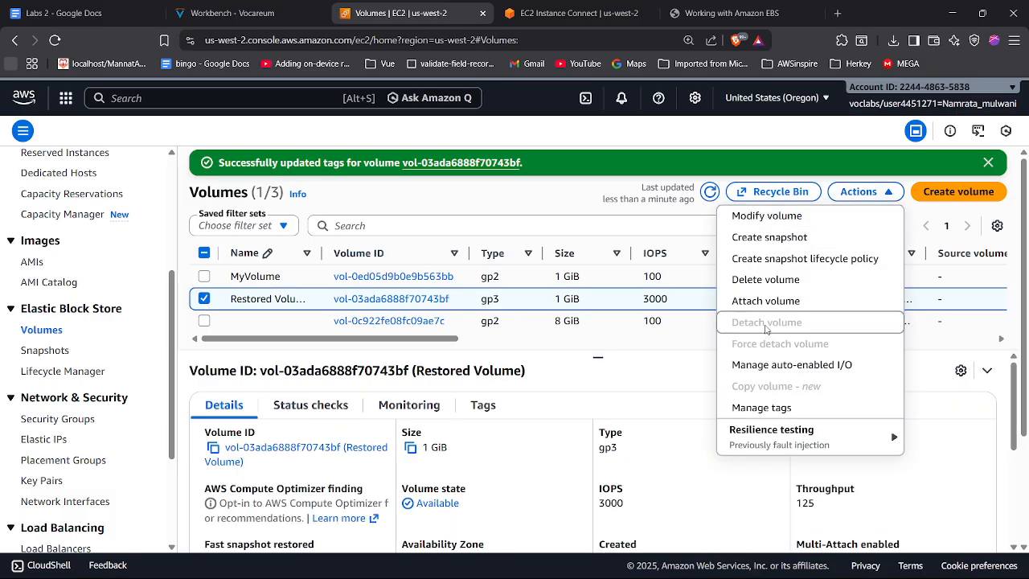
click(763, 309)
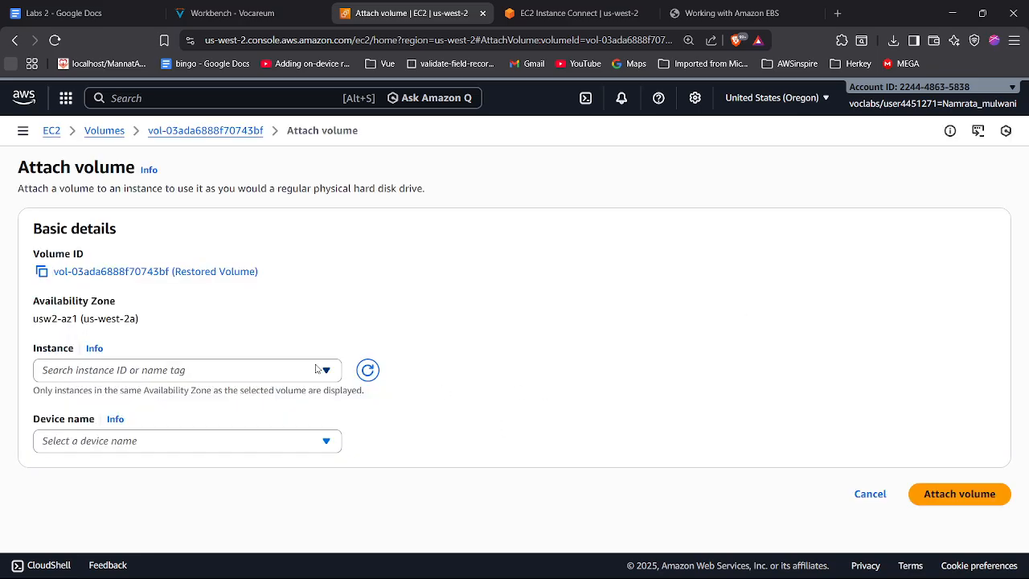
click(324, 370)
click(270, 427)
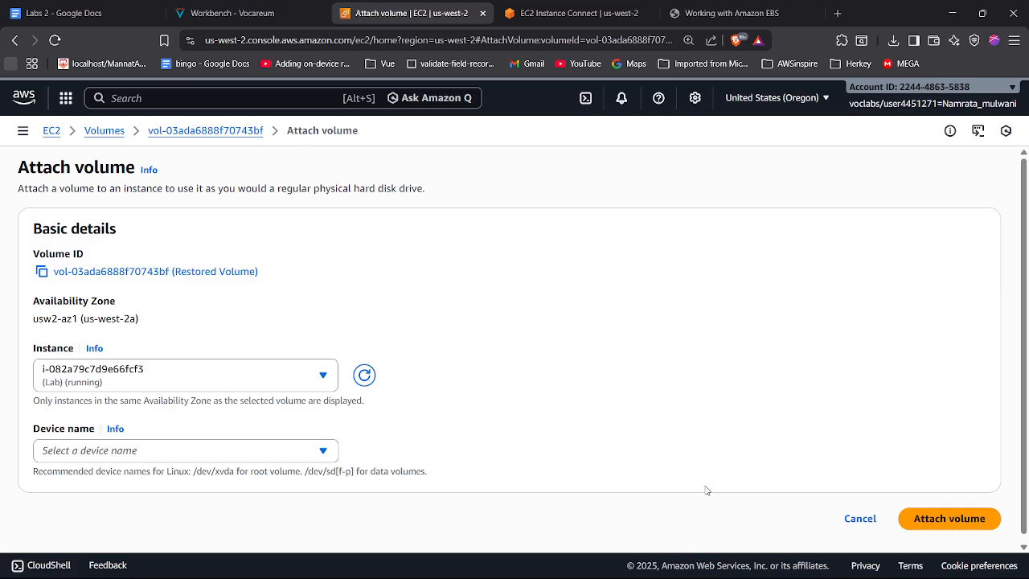
click(996, 516)
click(307, 457)
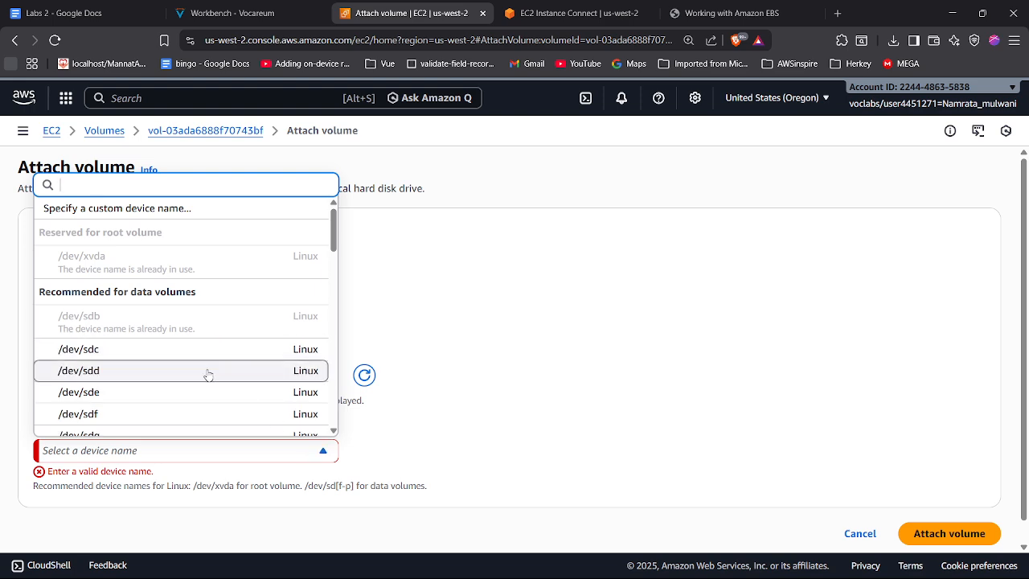
scroll(180, 420, down, 1)
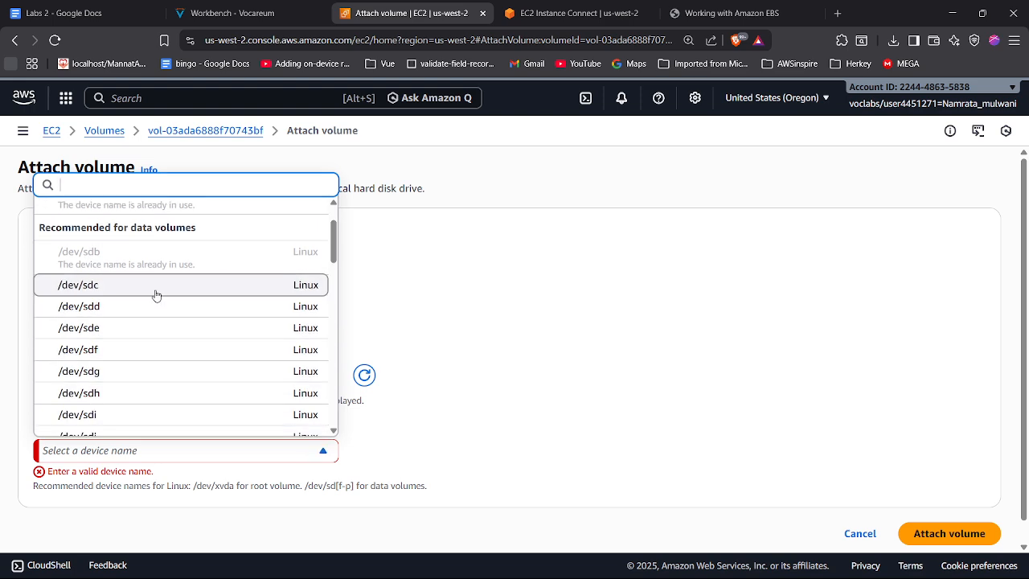
click(201, 286)
scroll(565, 431, down, 1)
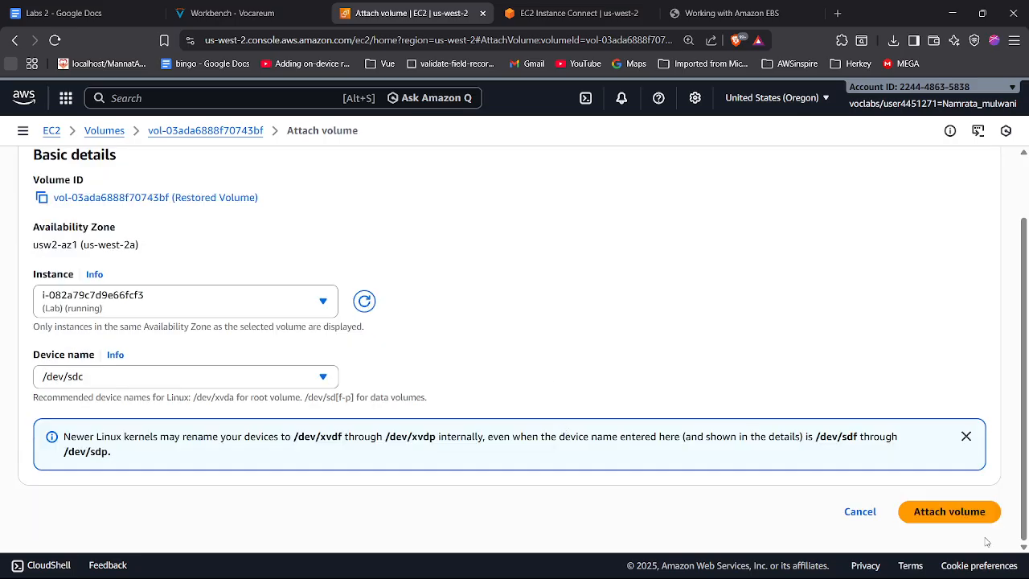
click(950, 511)
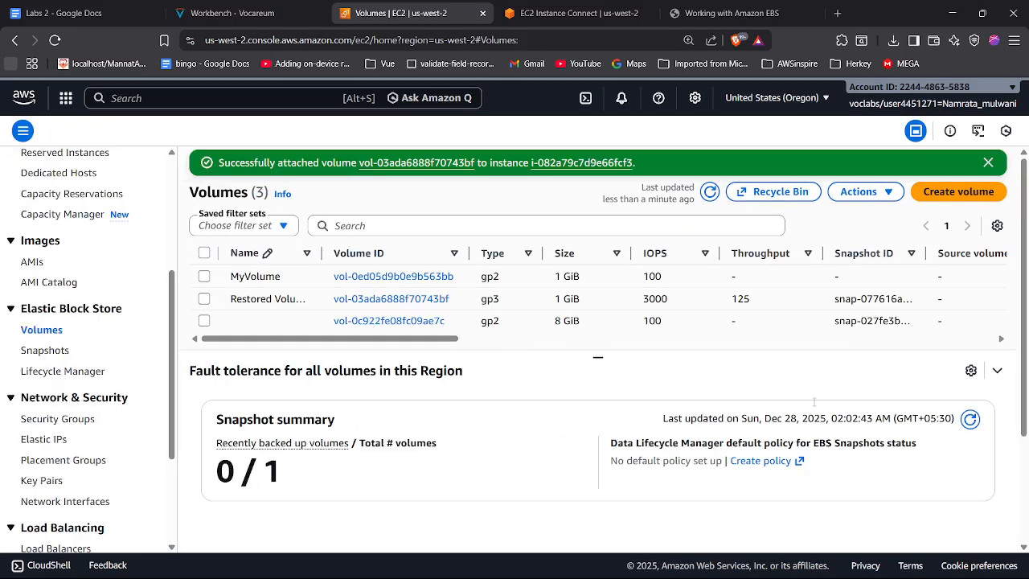
Step: Look at the EC2 Instance Connect terminal, return to the volumes list, and examine the status check in Restored Volume's details
click(575, 5)
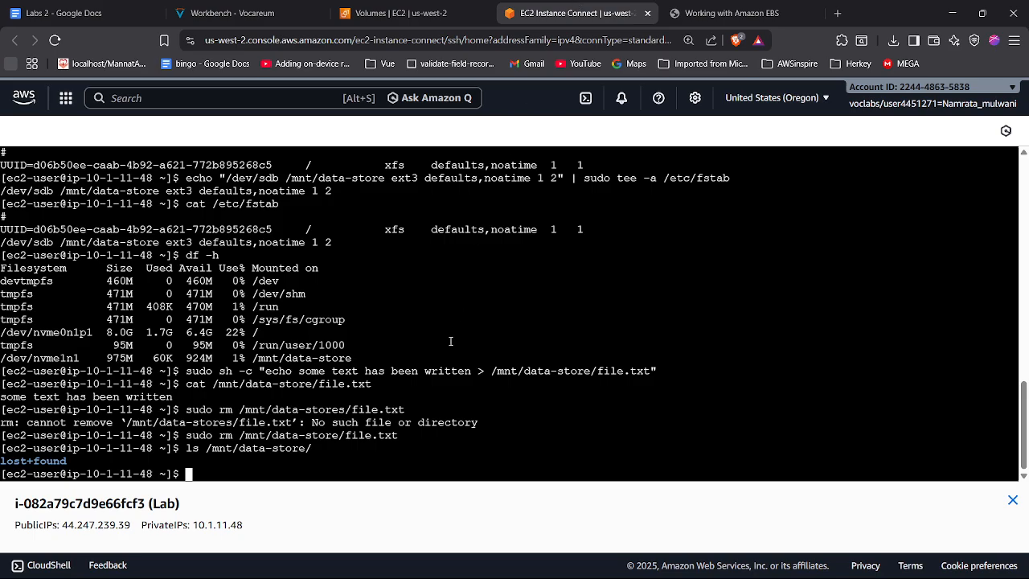
click(402, 12)
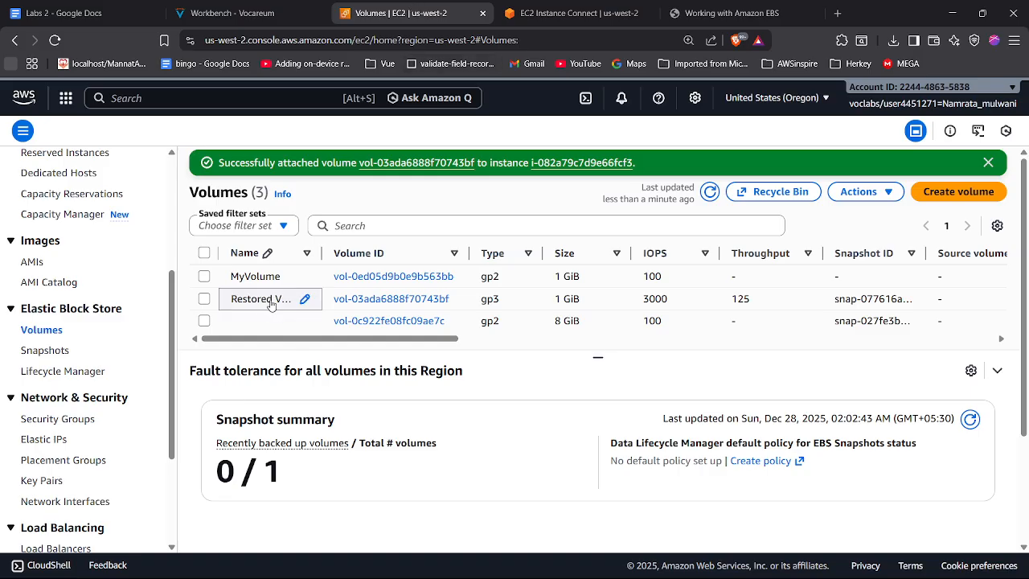
click(383, 299)
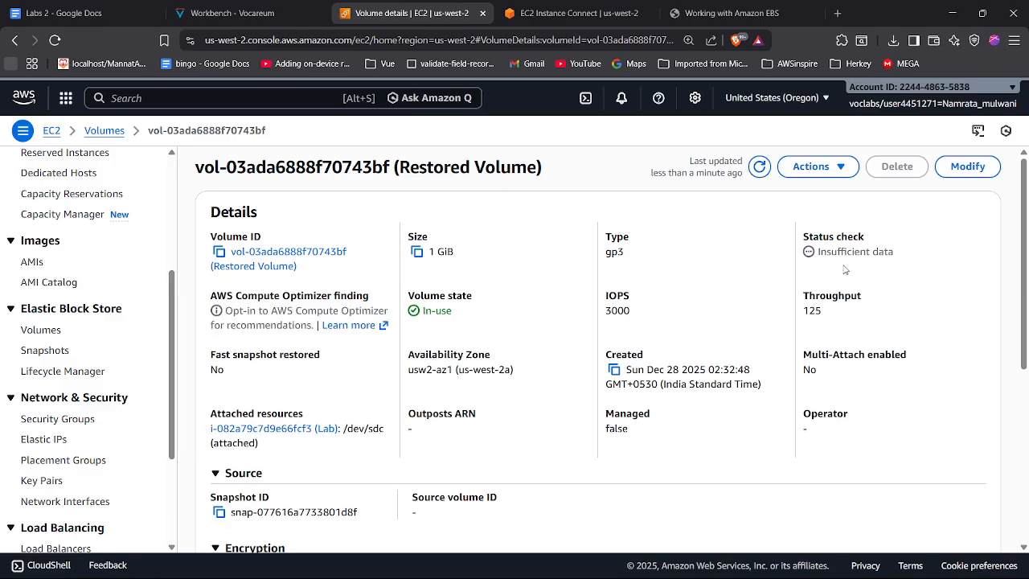
drag(817, 253, 872, 252)
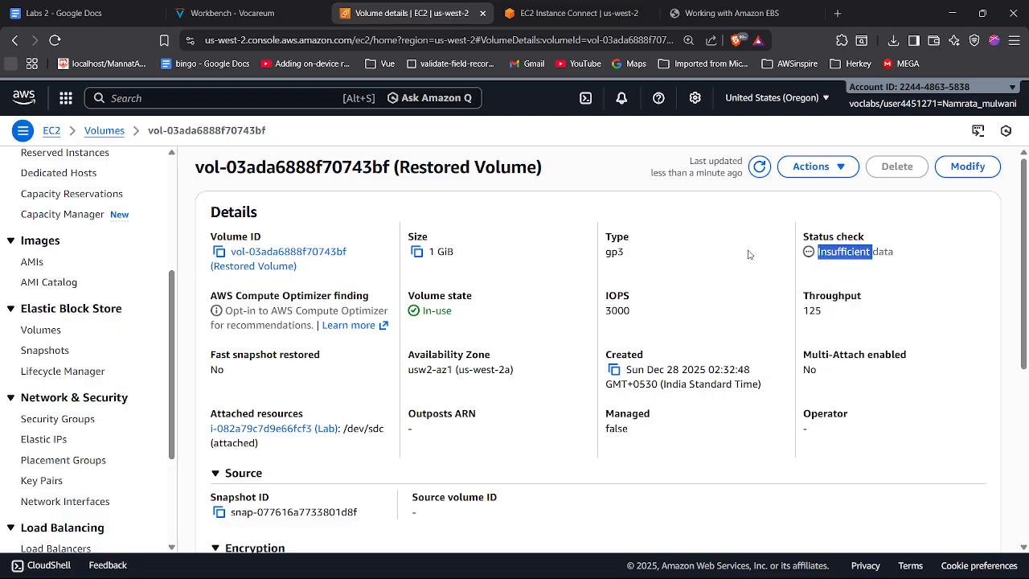
Step: Modify Restored Volume's type to General Purpose SSD (gp2), keeping its 1 GiB size, and confirm the modification
click(960, 167)
click(191, 324)
click(188, 369)
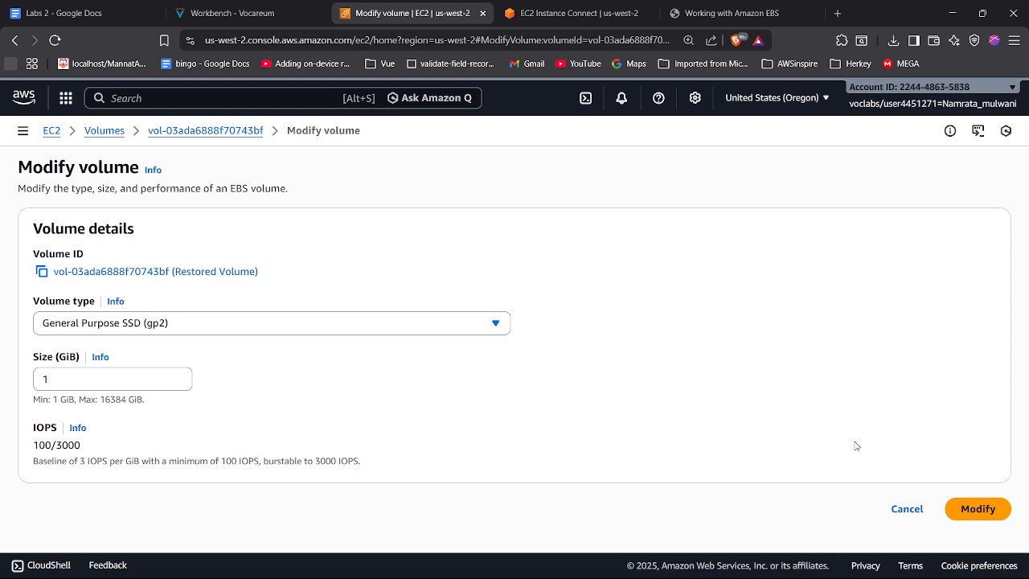
click(977, 508)
click(685, 462)
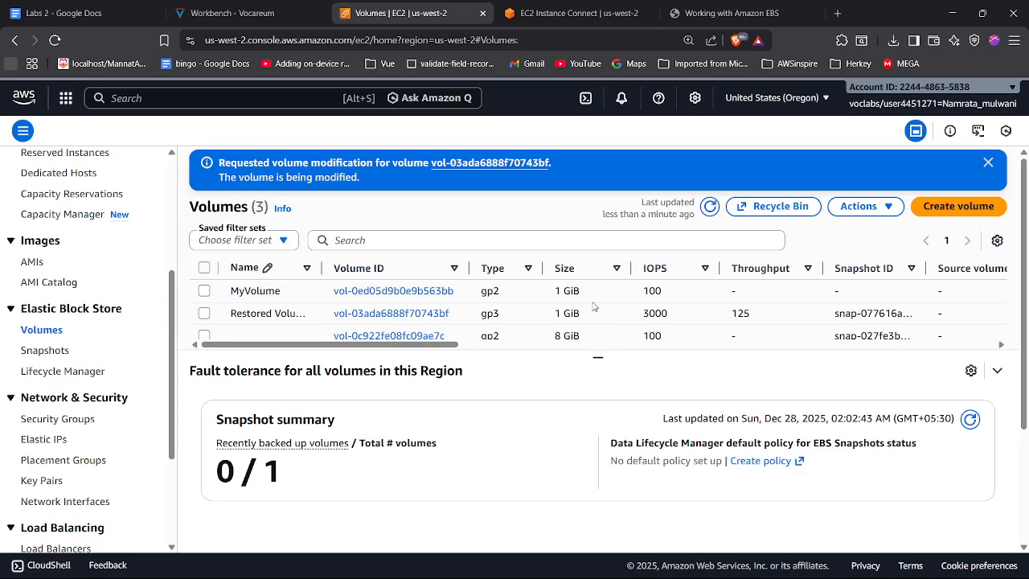
Step: Open the details of Restored Volume, check its state and status check, and start a screen capture of them
click(344, 314)
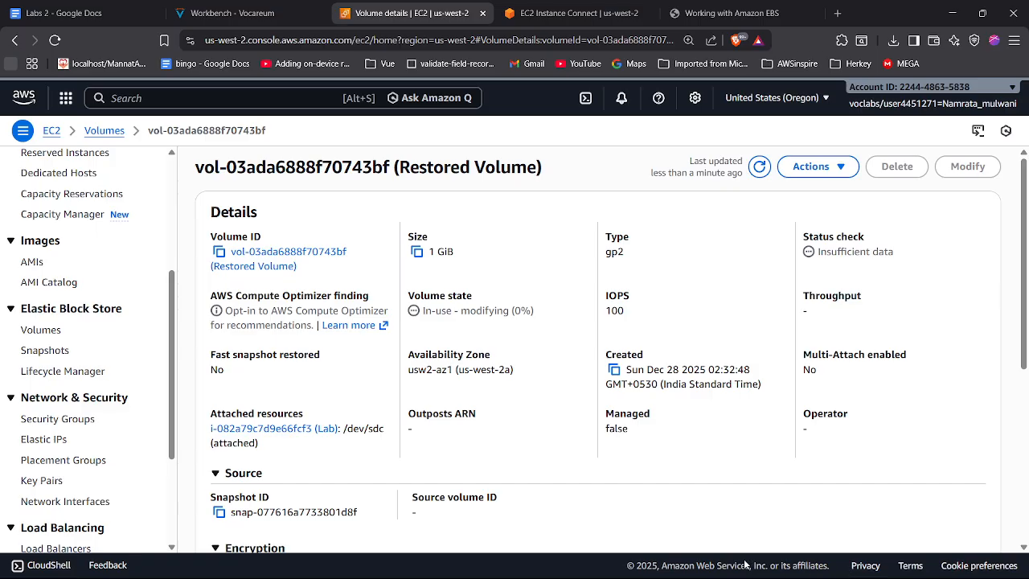
key(super+shift+s)
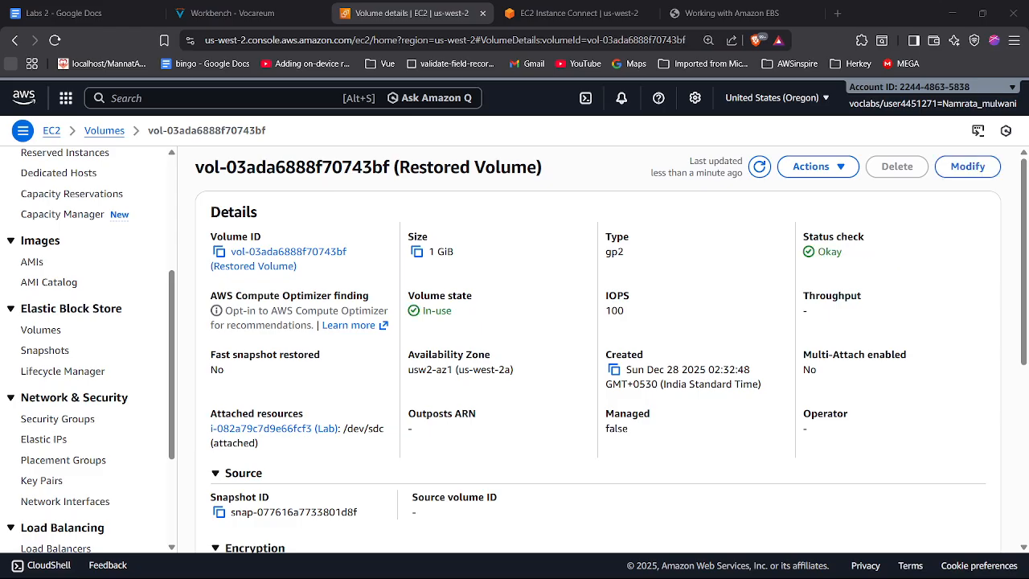
click(952, 8)
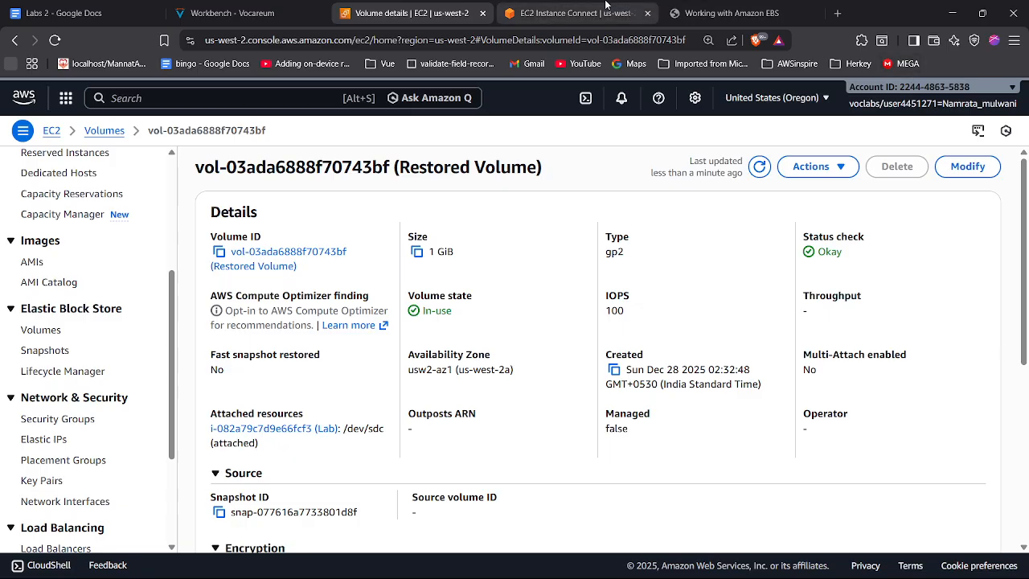
Step: In the EC2 Instance Connect terminal, create the mount directory with sudo mkdir /mnt/data-store2
click(570, 12)
key(Up)
key(Up)
key(Up)
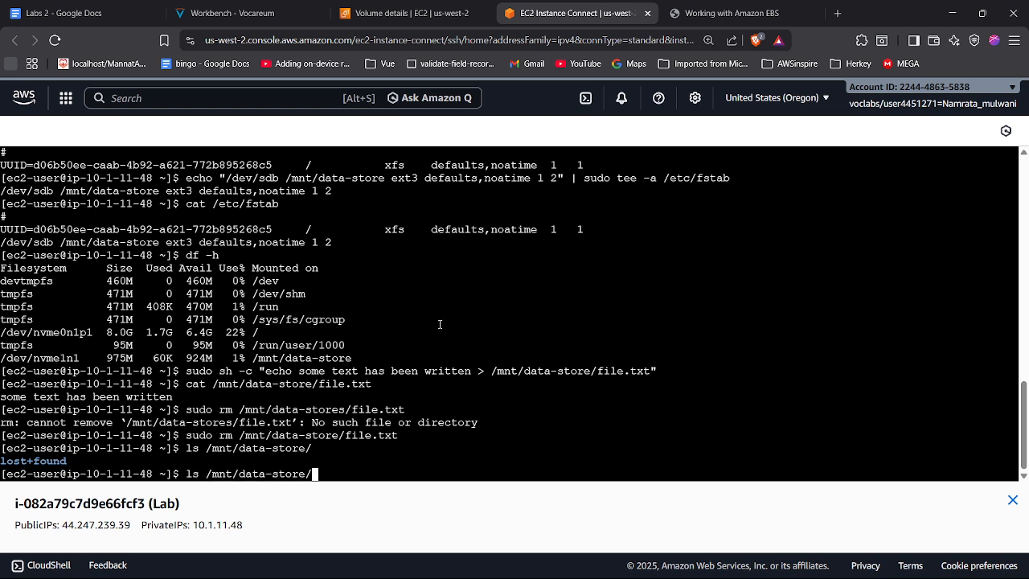
key(Up)
key(Up)
key(Up)
key(Up)
key(Up)
key(Up)
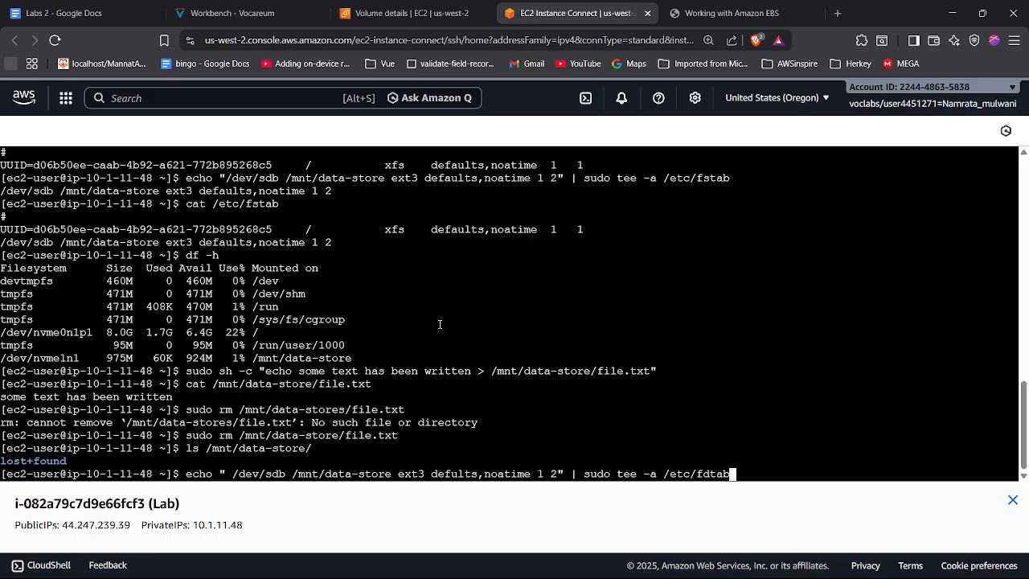
key(Up)
key(Up)
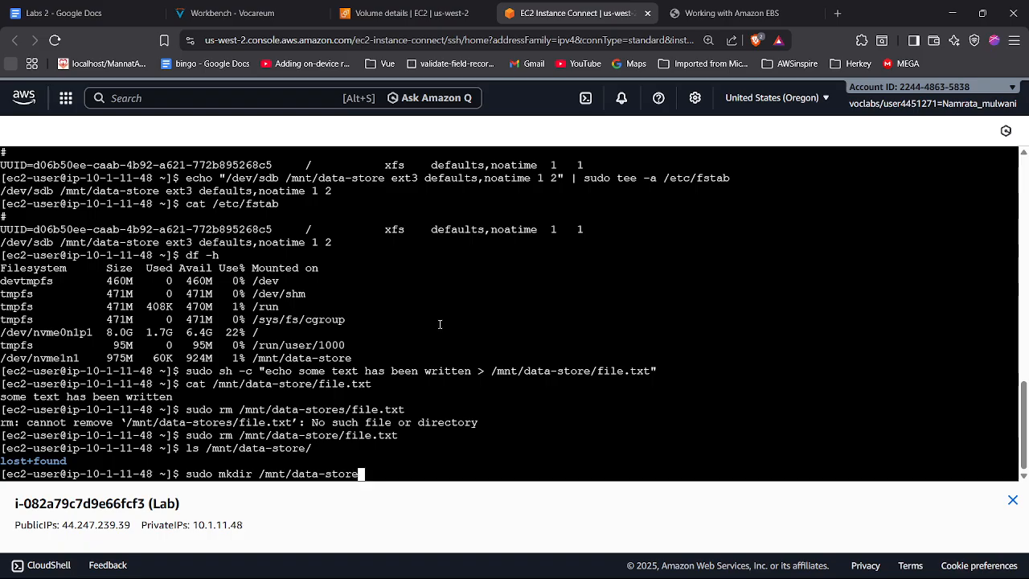
text(2)
key(Return)
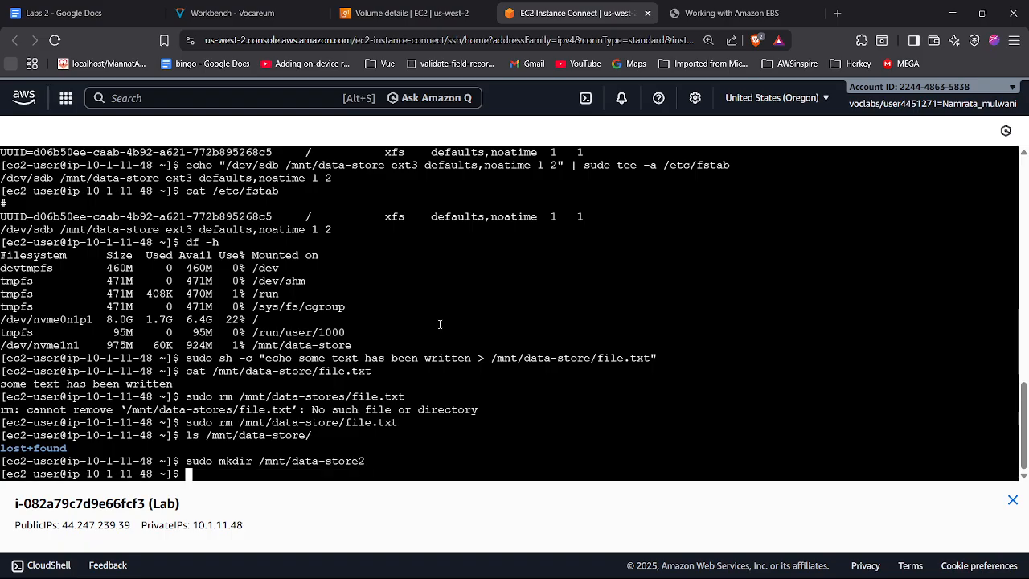
Step: Mount the restored volume on the new directory by running sudo mount /dev/sdc /mnt/data-store2
key(Up)
key(Up)
key(Up)
key(Up)
key(Up)
key(Up)
key(Up)
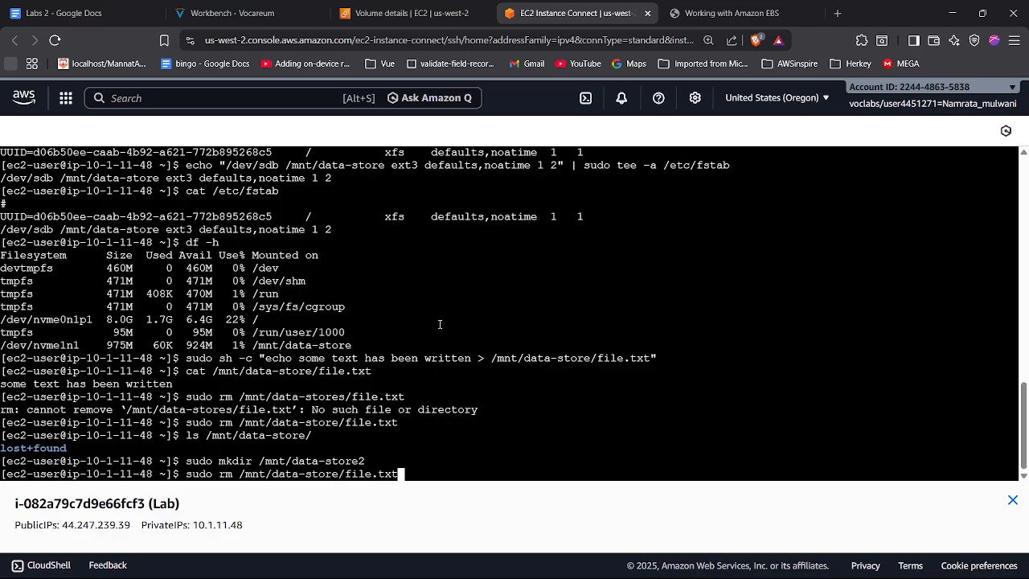
key(Up)
key(Up)
key(Down)
key(Up)
key(Up)
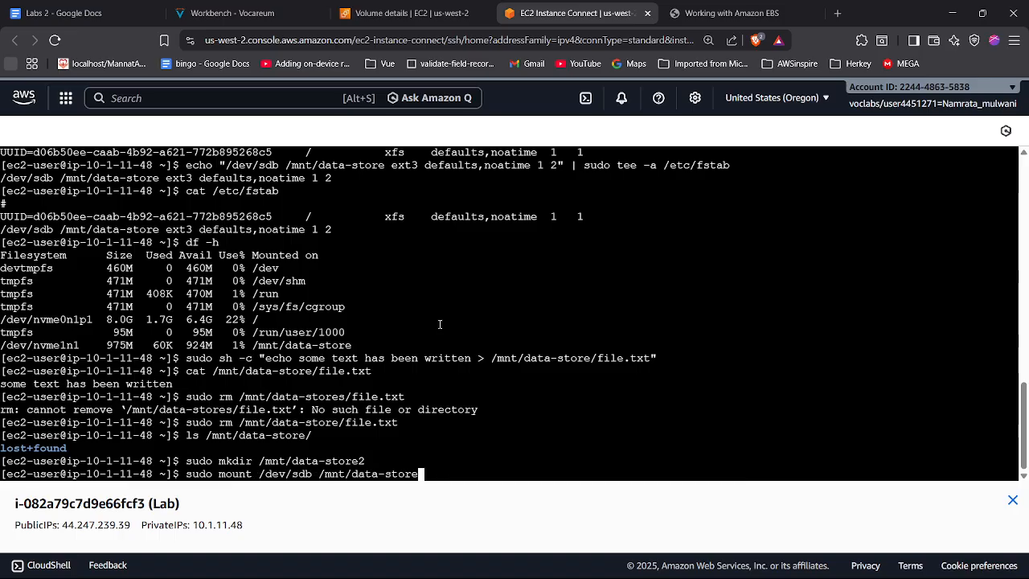
text(2)
key(Left)
key(Left)
key(Left)
key(Left)
key(Left)
key(Left)
key(Left)
key(Left)
key(Left)
key(Left)
key(Left)
key(Left)
key(Left)
key(Left)
key(Left)
key(Left)
key(BackSpace)
text(c)
key(Return)
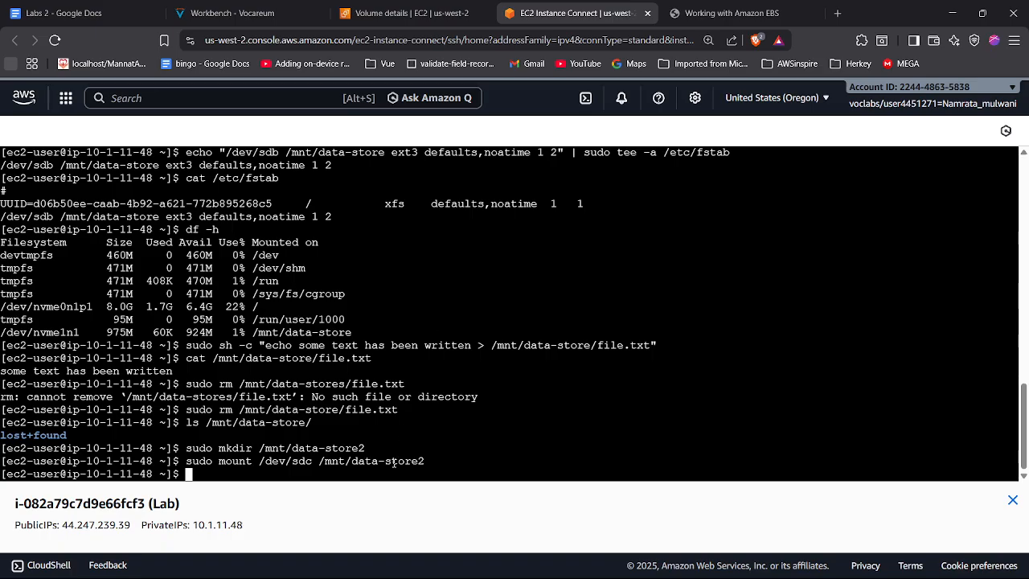
Step: Run df -h to check the mounted file systems
drag(393, 464, 444, 474)
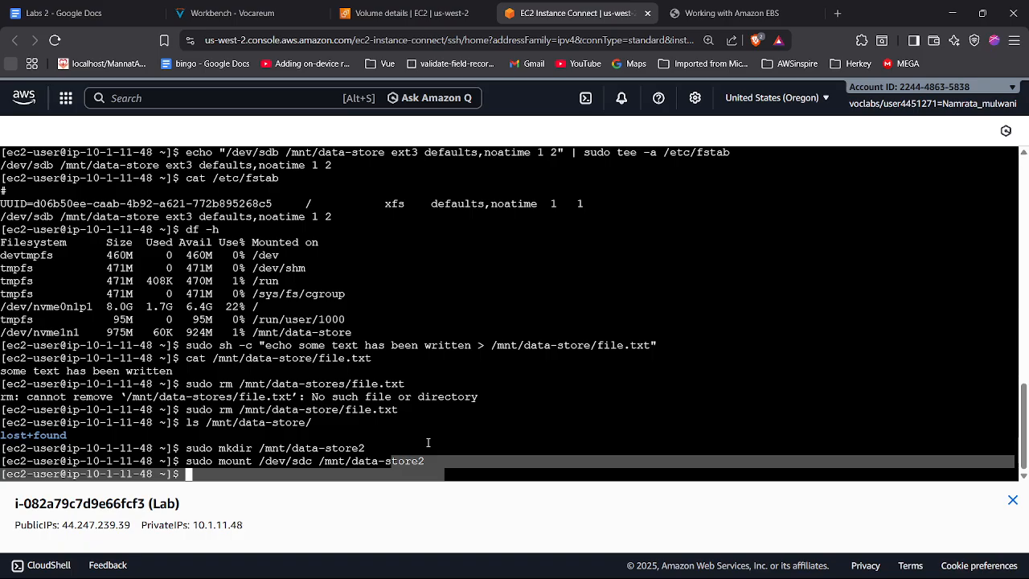
drag(425, 422, 427, 431)
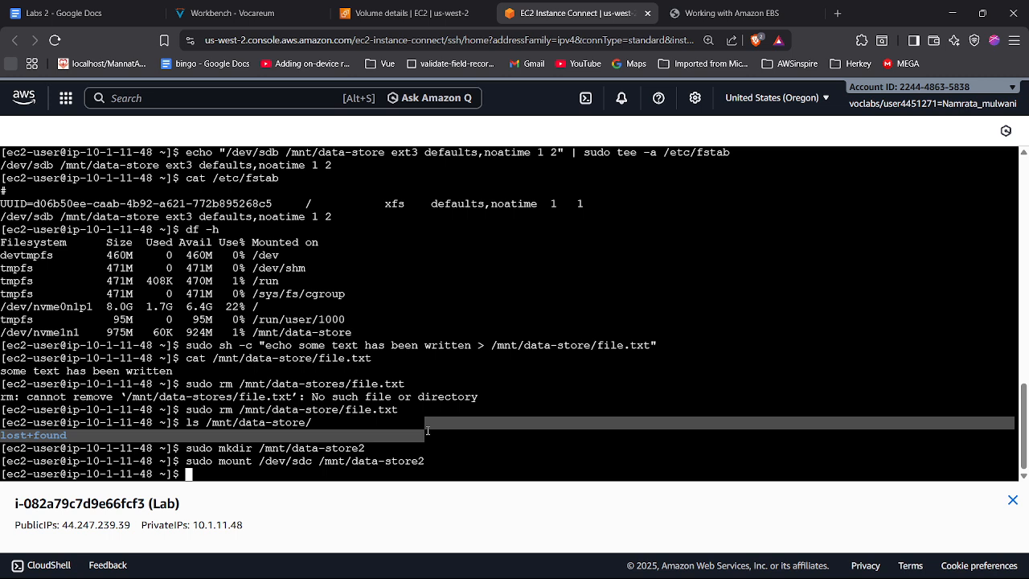
click(428, 431)
text(s)
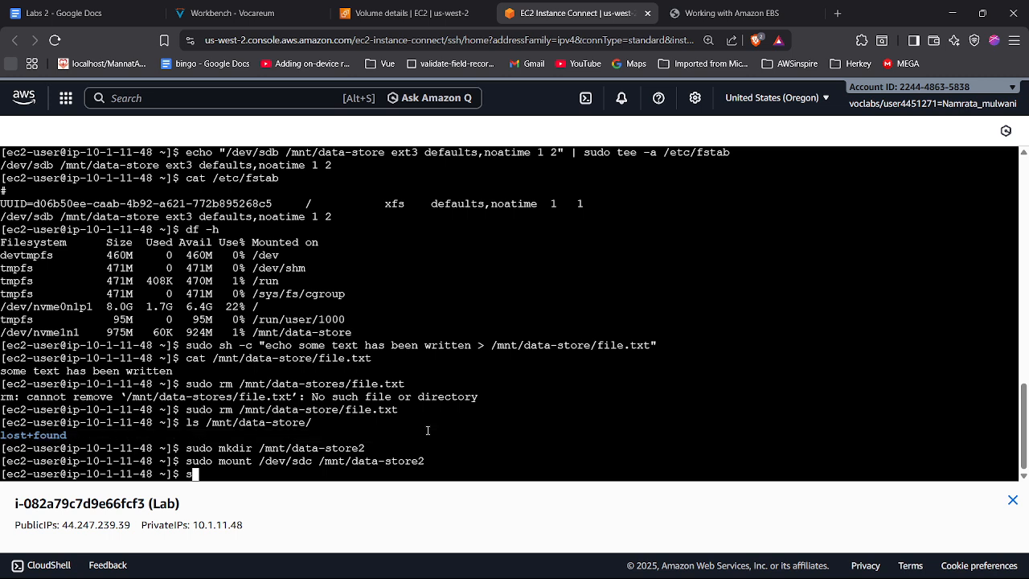
key(BackSpace)
text(dh)
key(BackSpace)
text(f -h)
key(Return)
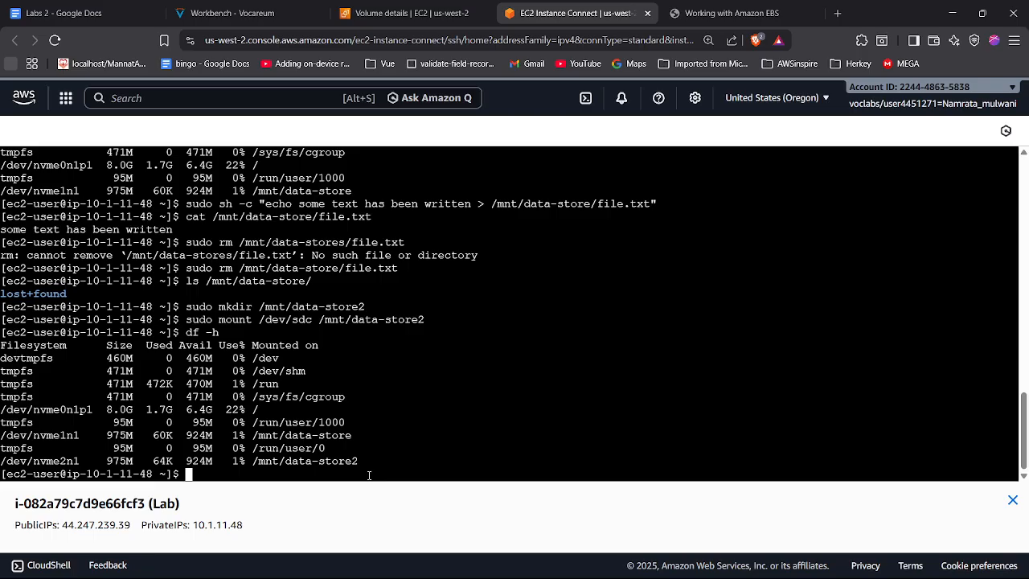
Step: Check that the file exists on the restored volume by running ls /mnt/data-store2/file.txt
text(ls /mnt/data-stores)
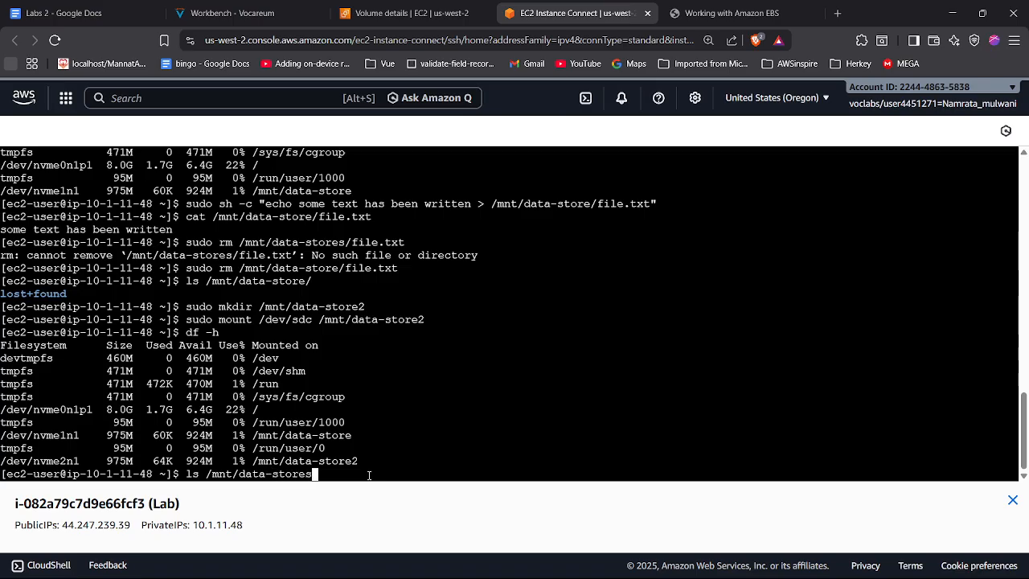
key(BackSpace)
text(2/file.txt)
key(Return)
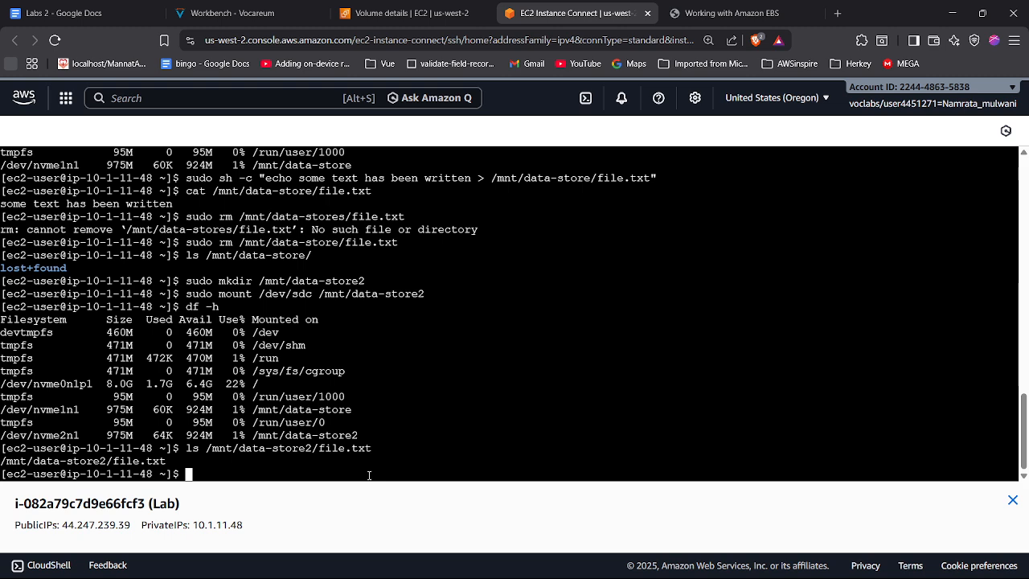
Step: Print the recovered file's contents with cat /mnt/data-store2/file.txt, and switch to the Working with Amazon EBS presentation page
text(cat /mnt/dat)
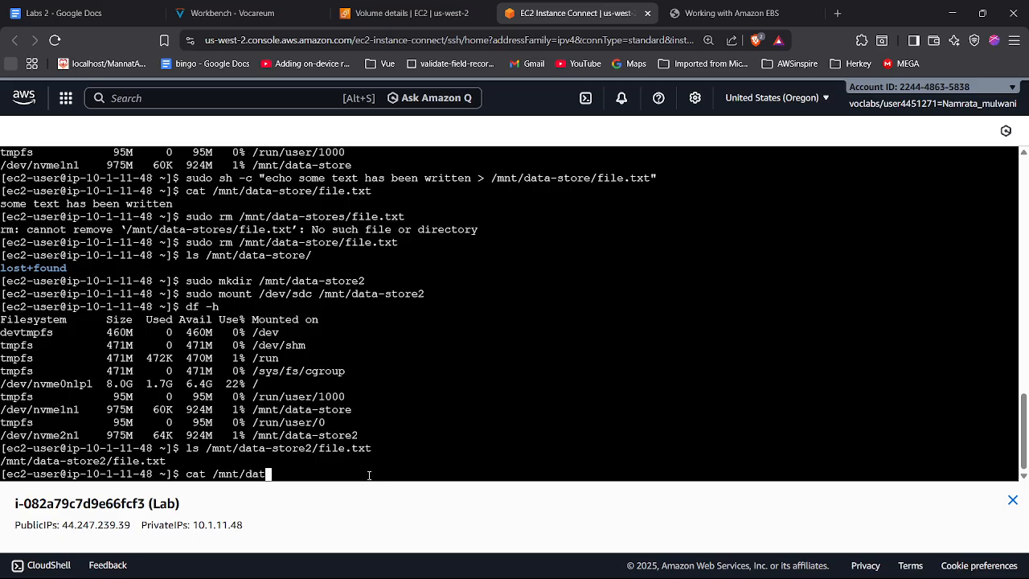
text(a-store2/f)
text(ile.txt)
key(Return)
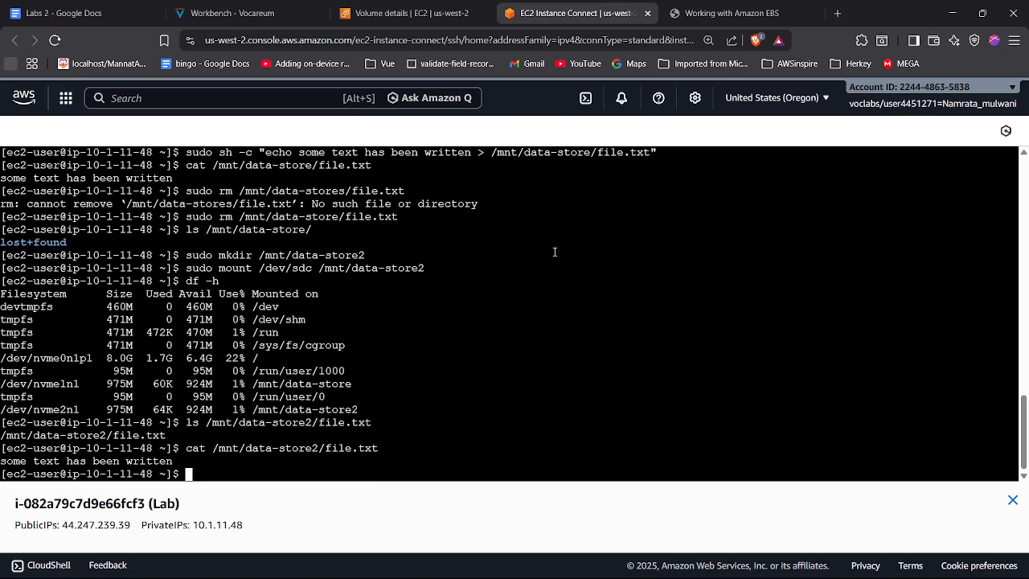
click(714, 11)
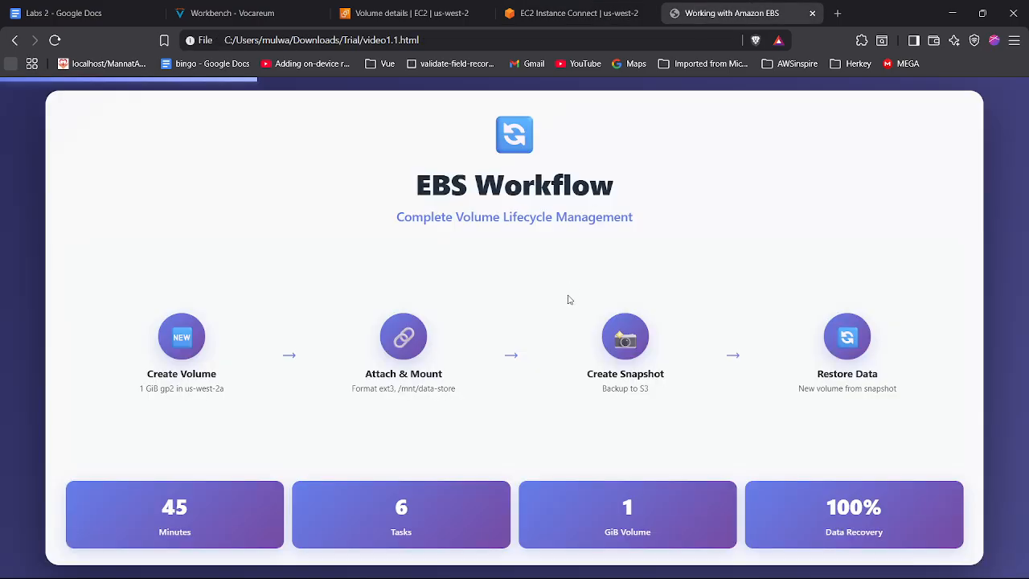